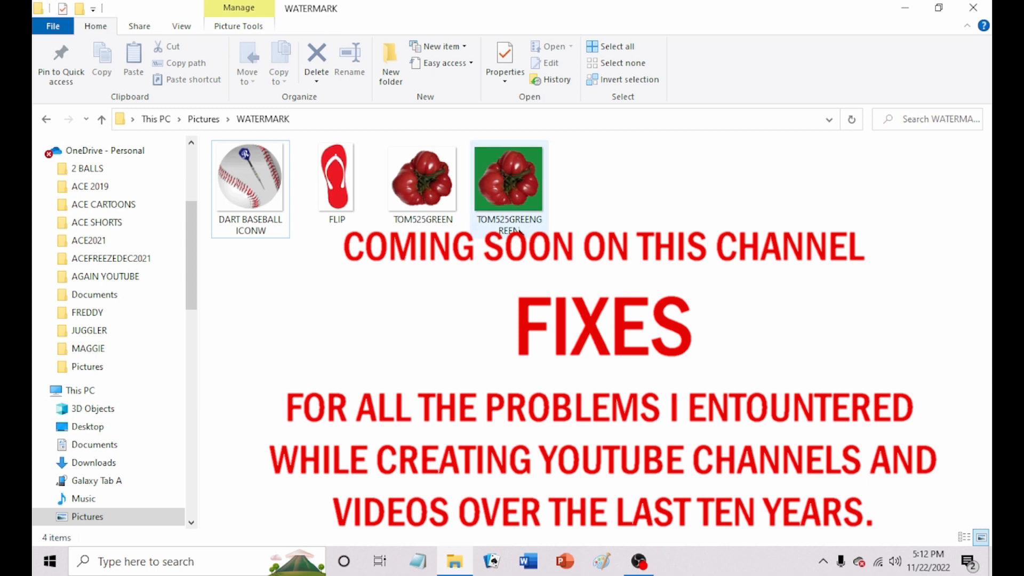
Open the YouTube channel from the CCAN desktop shortcut and go to the Branding section of its channel customization
{"action": "mouse_move", "coordinate": [523, 210]}
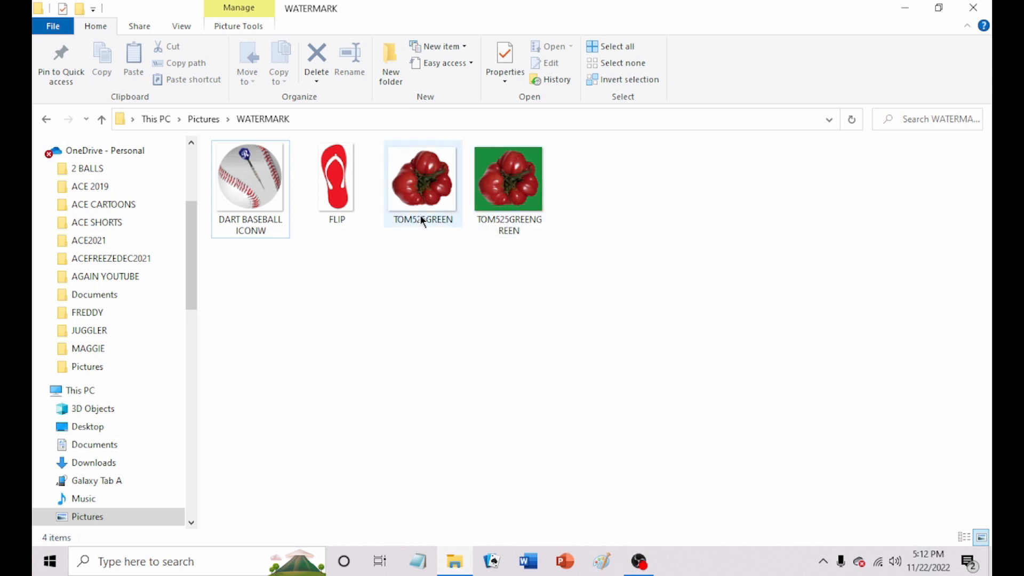
{"action": "mouse_move", "coordinate": [421, 212]}
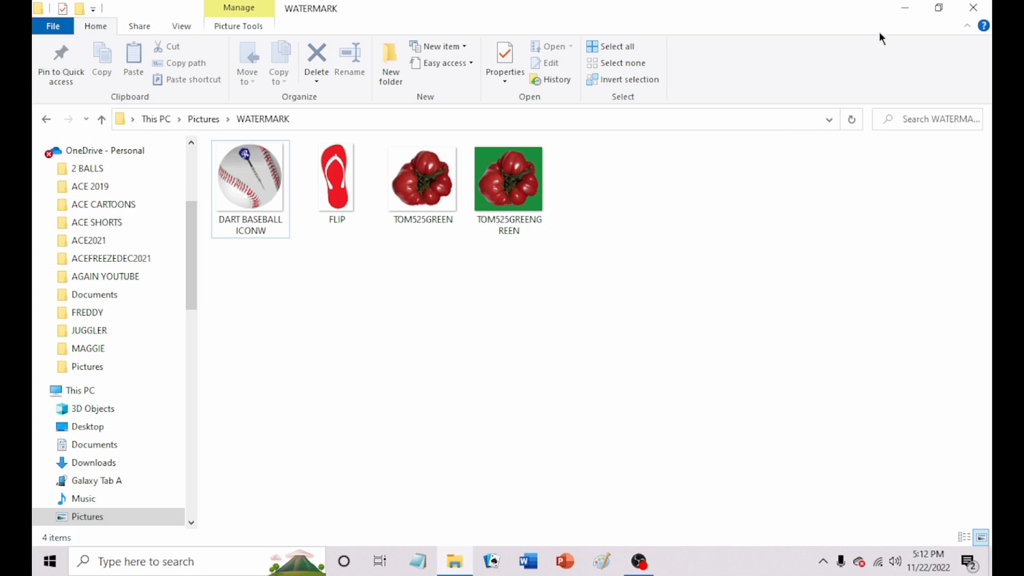
{"action": "left_click", "coordinate": [910, 9]}
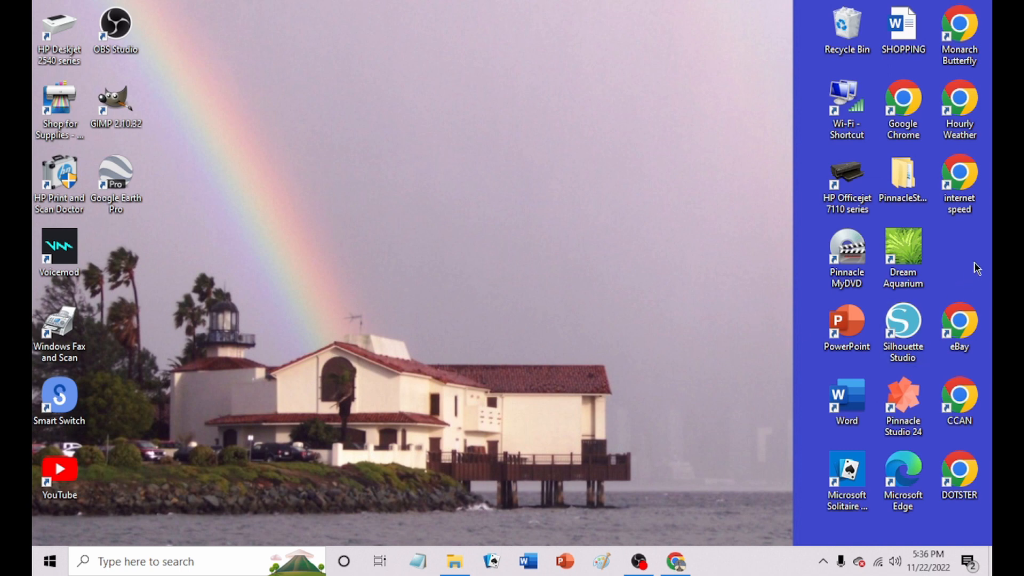
{"action": "double_click", "coordinate": [918, 266]}
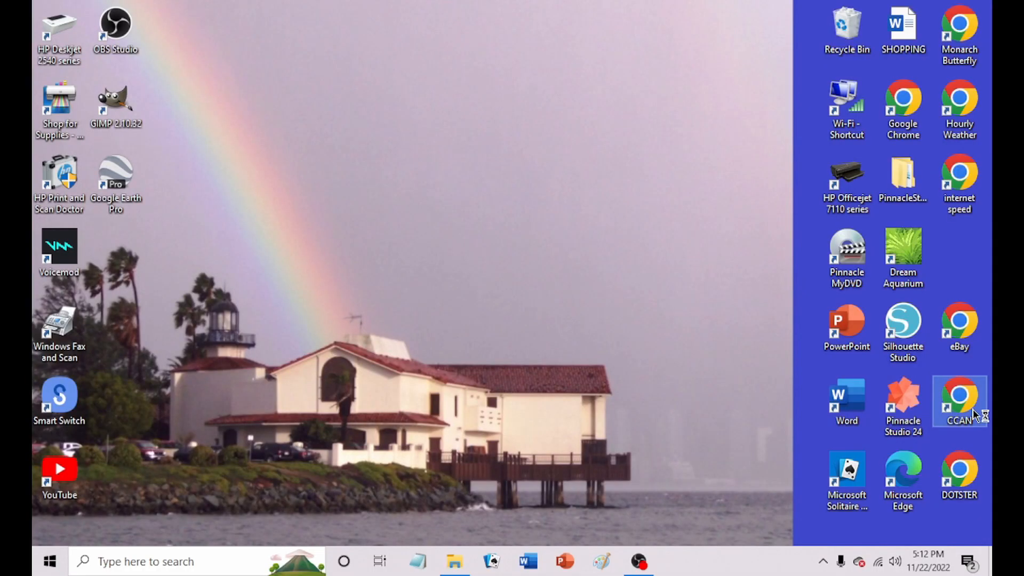
{"action": "double_click", "coordinate": [960, 397]}
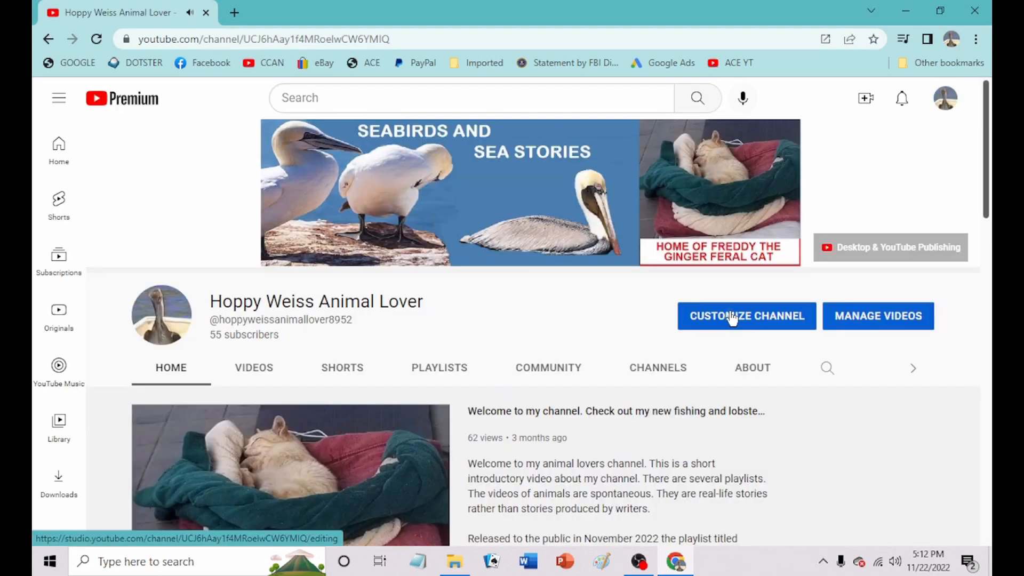
{"action": "left_click", "coordinate": [735, 315]}
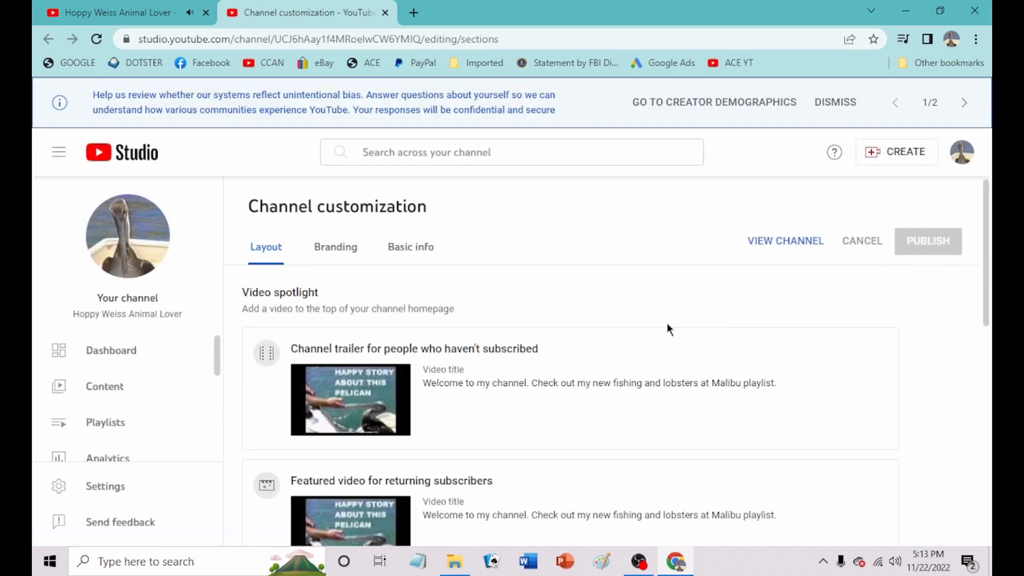
{"action": "left_click", "coordinate": [335, 252]}
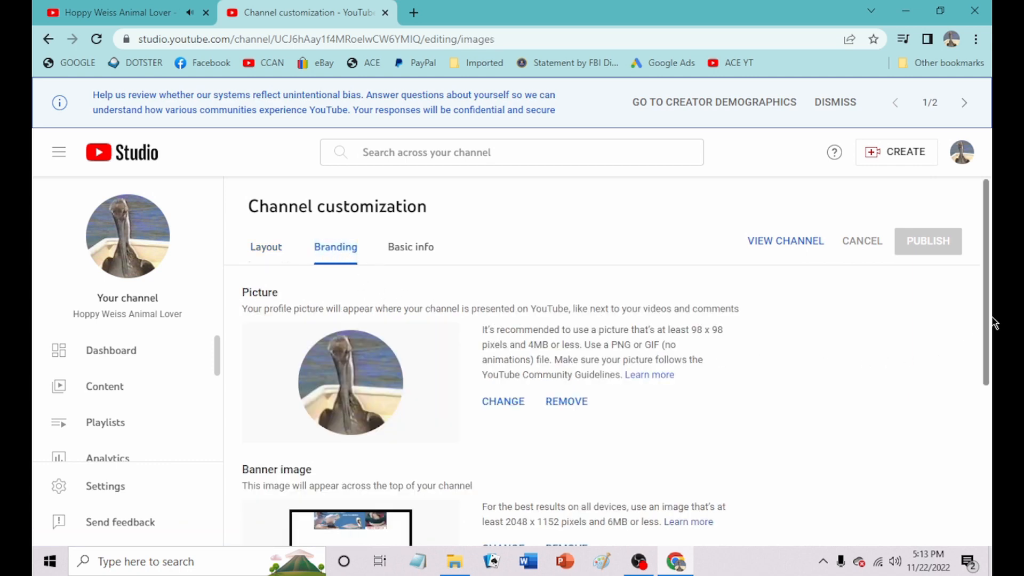
Try the green-background TOM525GREENGREEN image as the channel's video watermark and discard the unpublished change
{"action": "left_click_drag", "start_coordinate": [988, 323], "coordinate": [995, 484]}
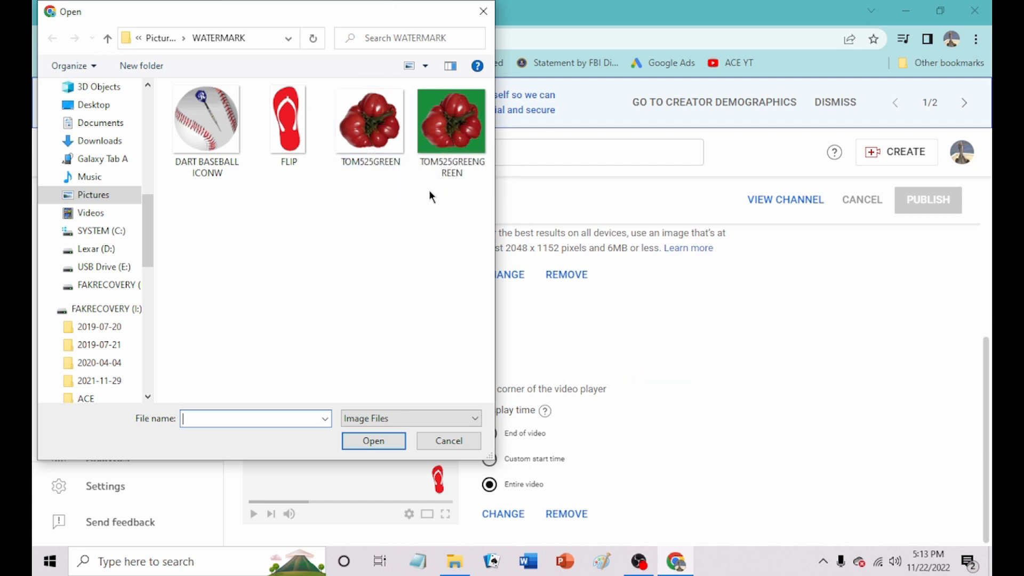
{"action": "left_click", "coordinate": [462, 140]}
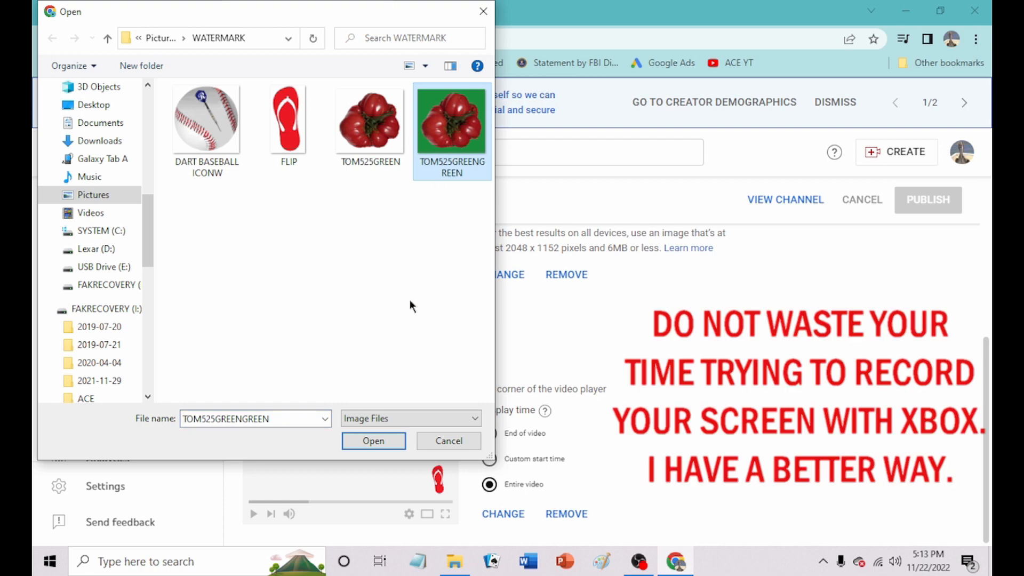
{"action": "left_click", "coordinate": [371, 440]}
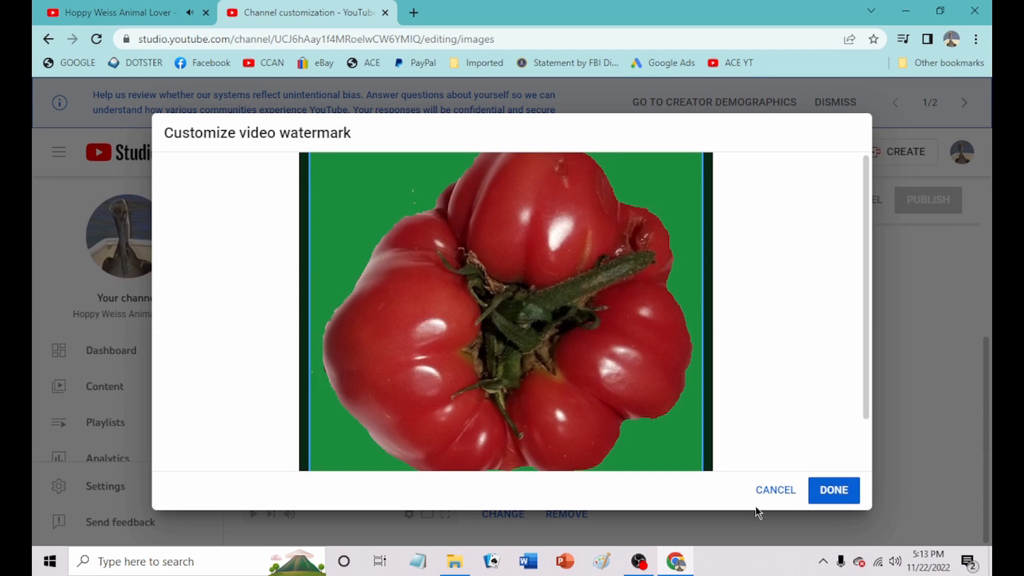
{"action": "left_click", "coordinate": [821, 492]}
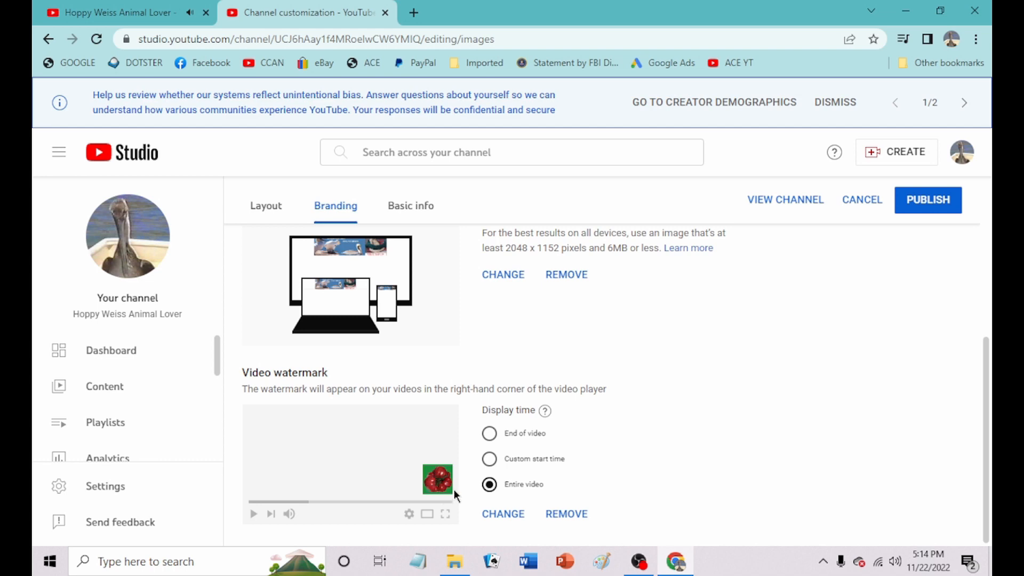
{"action": "left_click", "coordinate": [859, 207]}
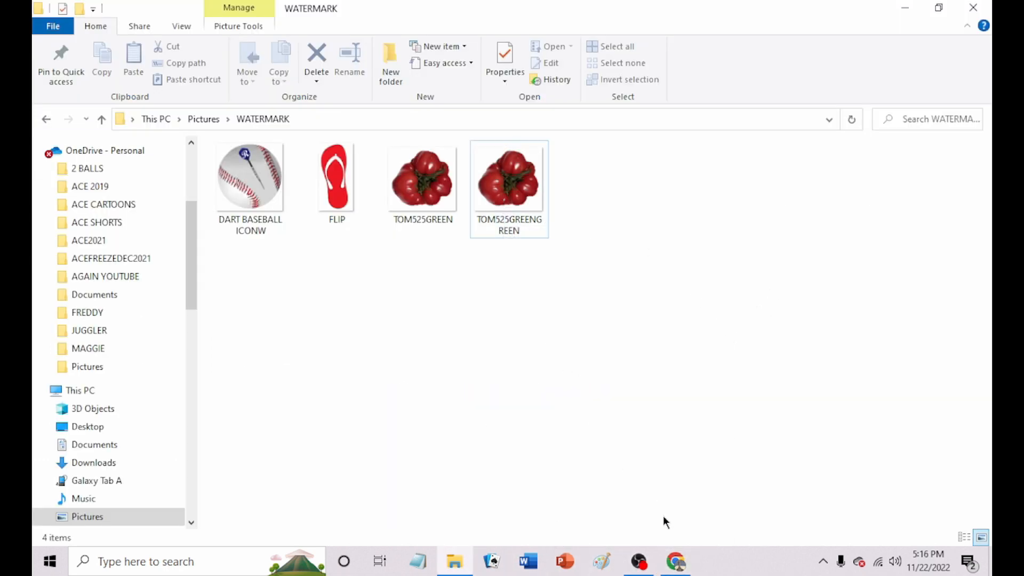
Return to Chrome, try the white-background version of TOM525GREENGREEN as the video watermark, and cancel without publishing
{"action": "left_click", "coordinate": [680, 569]}
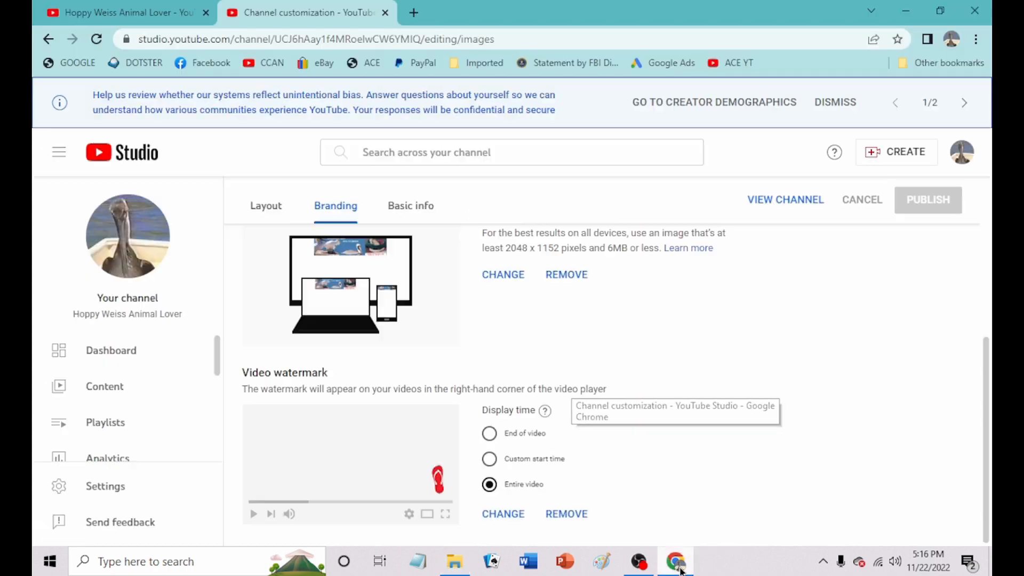
{"action": "left_click", "coordinate": [520, 516]}
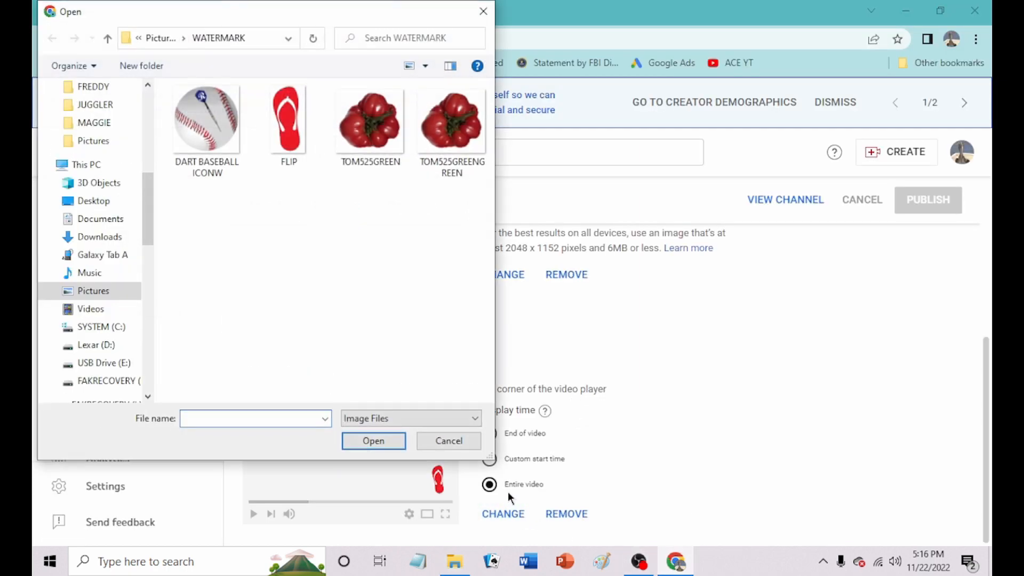
{"action": "left_click", "coordinate": [446, 124]}
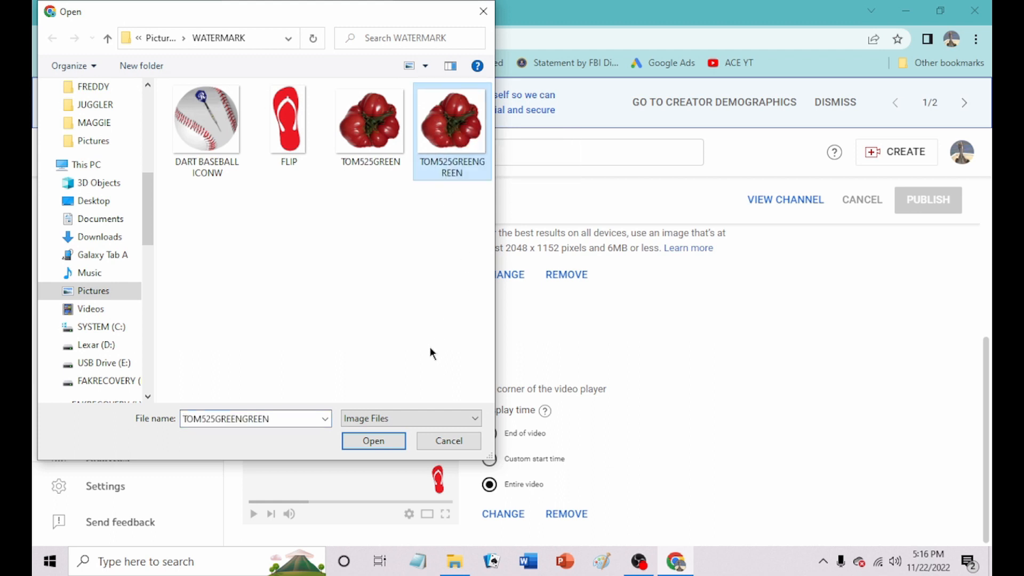
{"action": "left_click", "coordinate": [379, 442]}
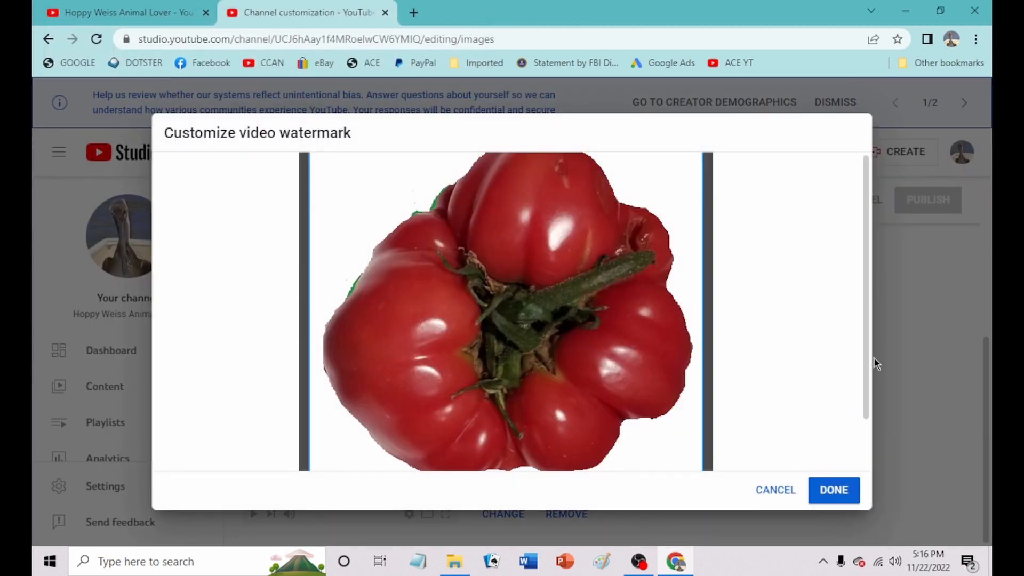
{"action": "scroll", "coordinate": [869, 367], "scroll_direction": "down", "scroll_amount": 2}
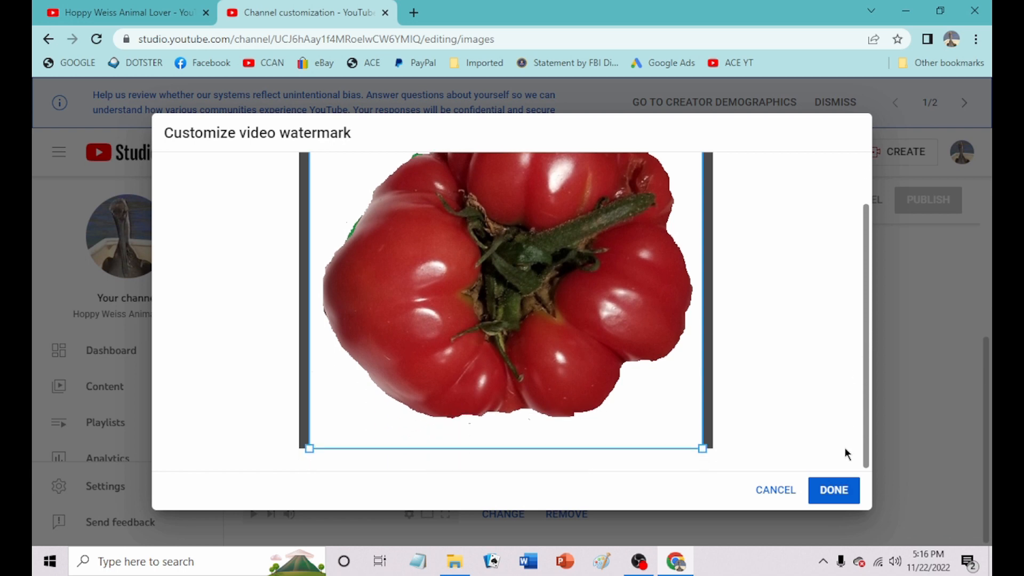
{"action": "scroll", "coordinate": [840, 421], "scroll_direction": "up", "scroll_amount": 2}
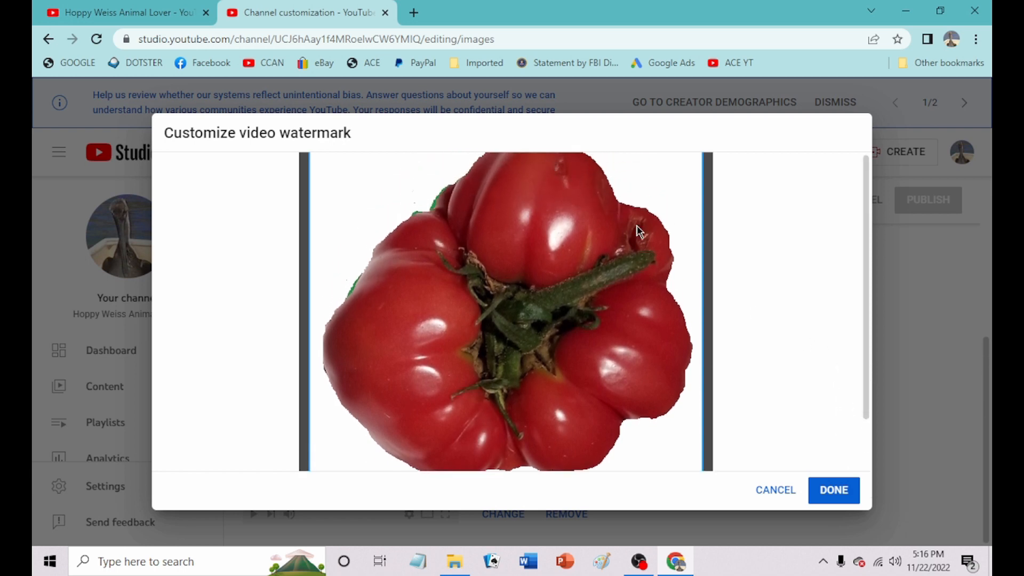
{"action": "left_click", "coordinate": [832, 491]}
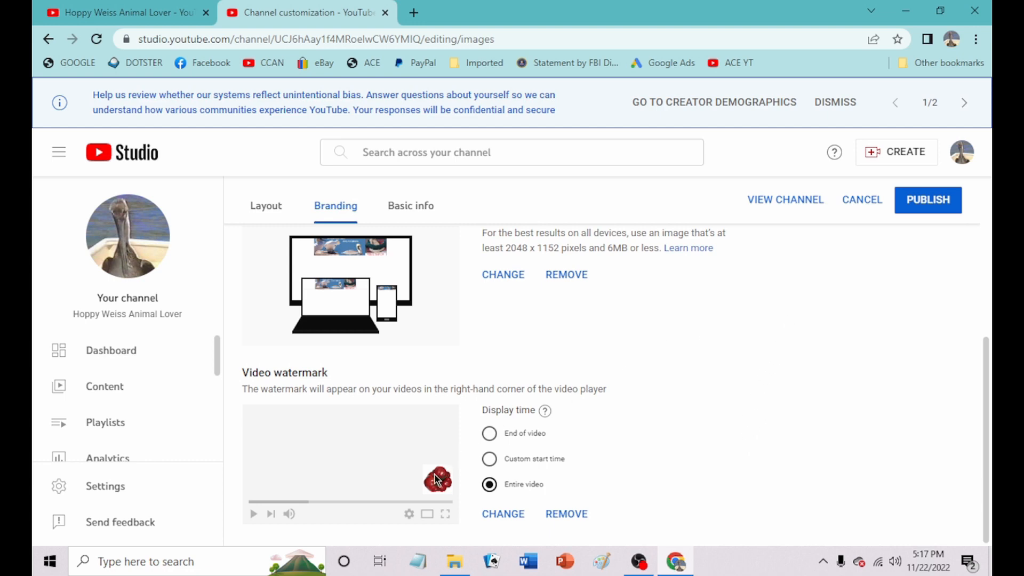
{"action": "left_click", "coordinate": [862, 201]}
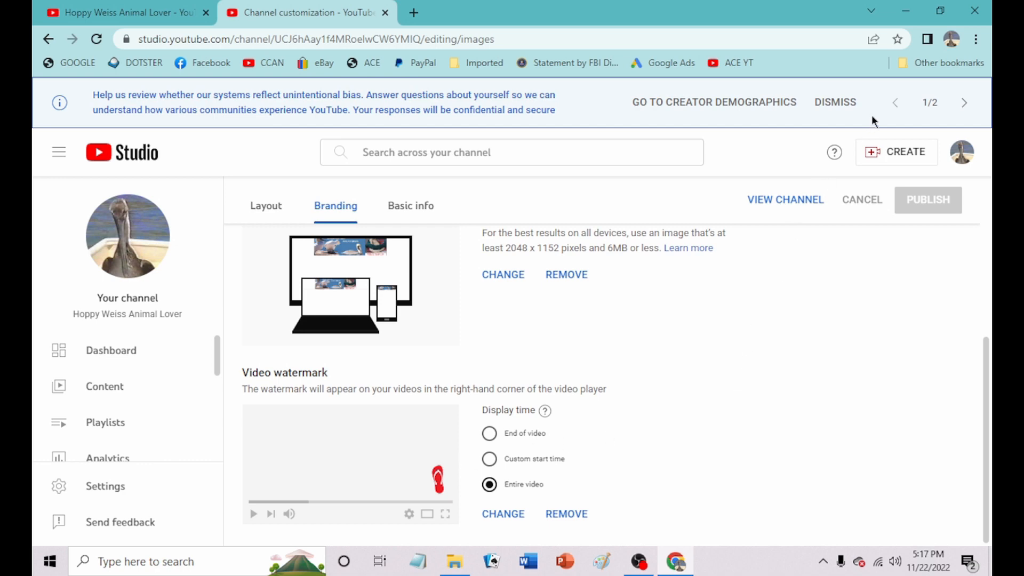
Return to the WATERMARK folder and open the TOM525GREENGREEN image in Paint 3D
{"action": "left_click", "coordinate": [912, 16]}
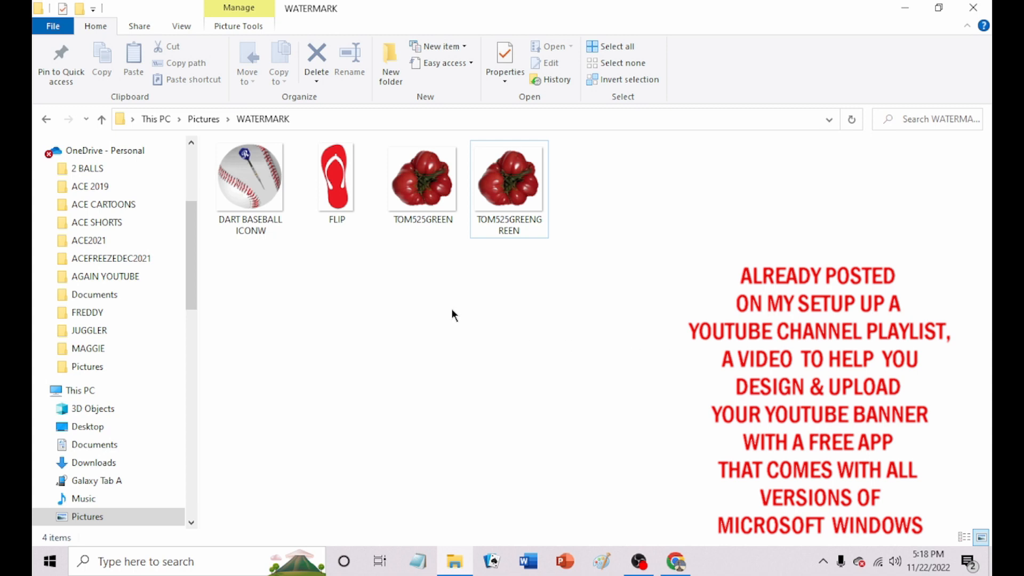
{"action": "left_click", "coordinate": [504, 189]}
{"action": "right_click", "coordinate": [504, 190]}
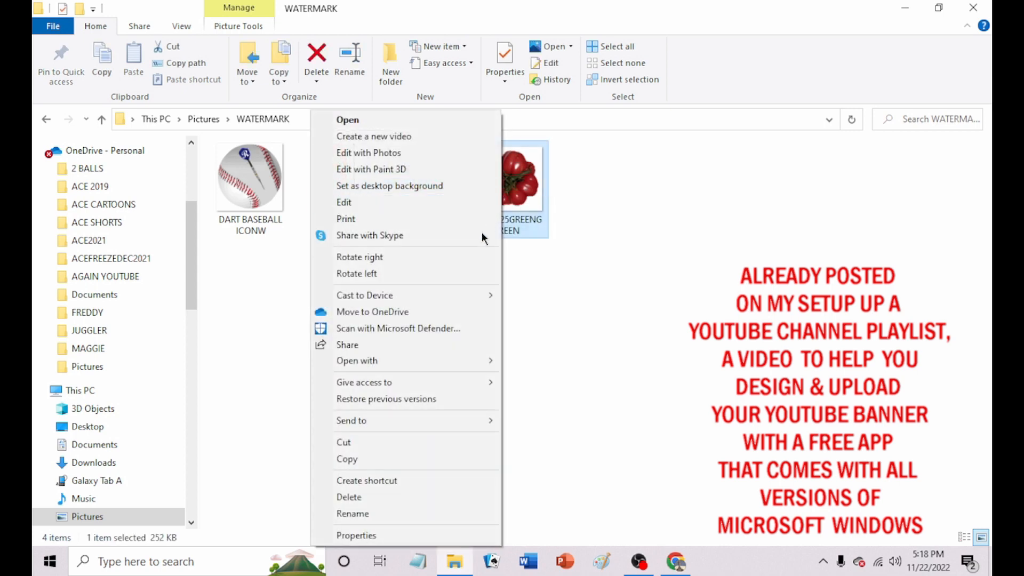
{"action": "mouse_move", "coordinate": [408, 361]}
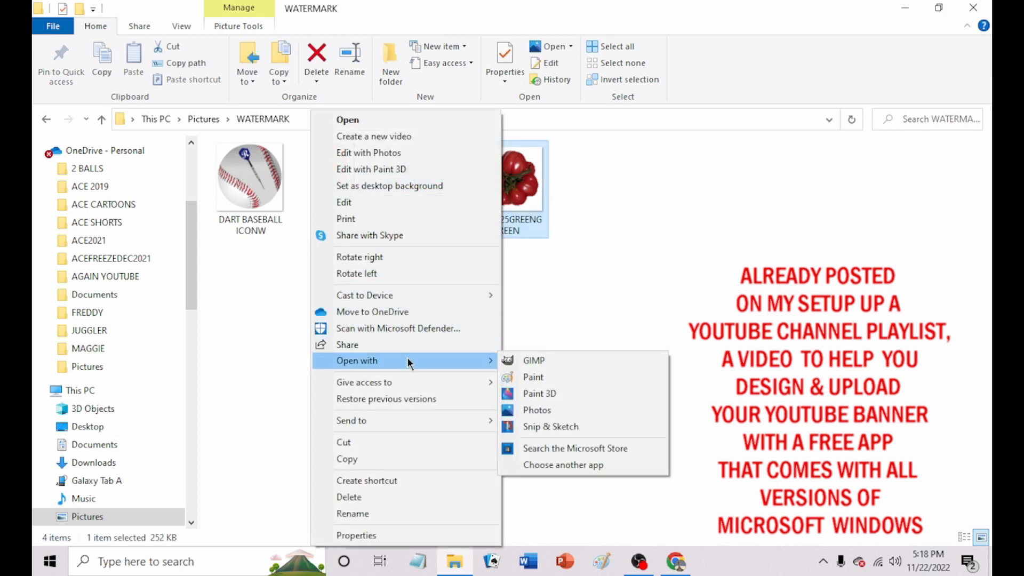
{"action": "left_click", "coordinate": [553, 391]}
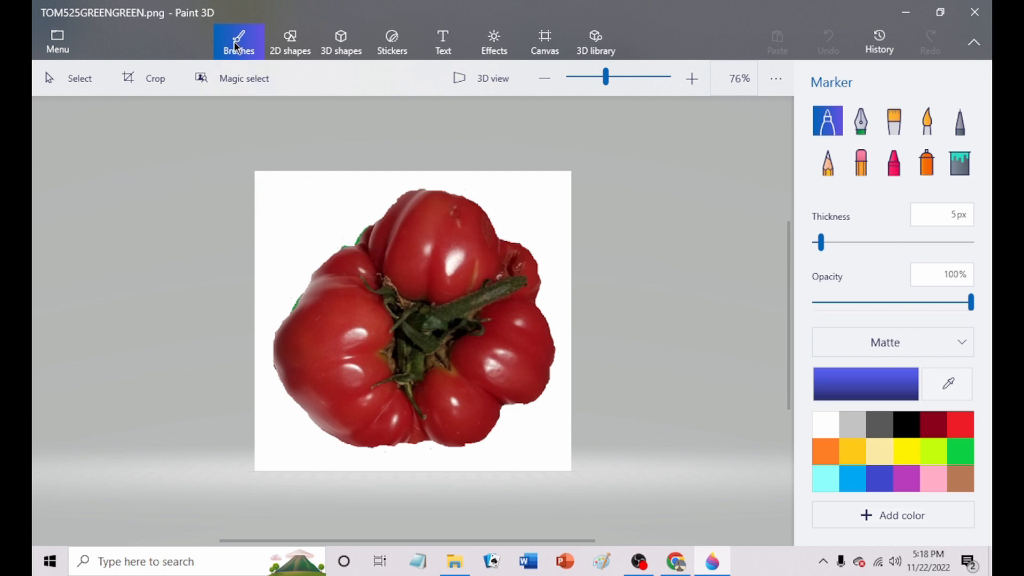
Make a short blue marker stroke in the white area beside the tomato and undo it
{"action": "left_click_drag", "start_coordinate": [298, 197], "coordinate": [268, 244]}
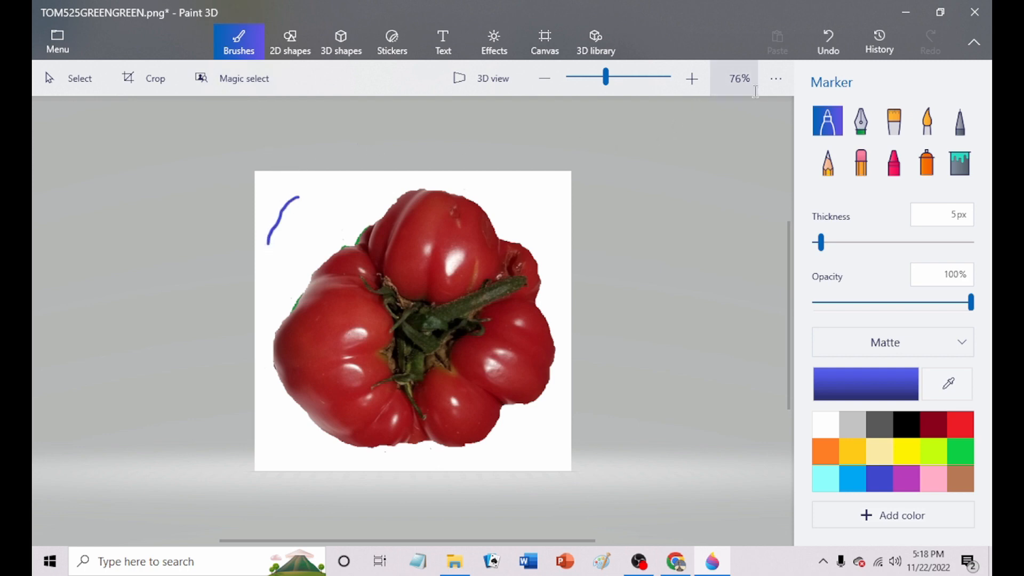
{"action": "left_click", "coordinate": [827, 42]}
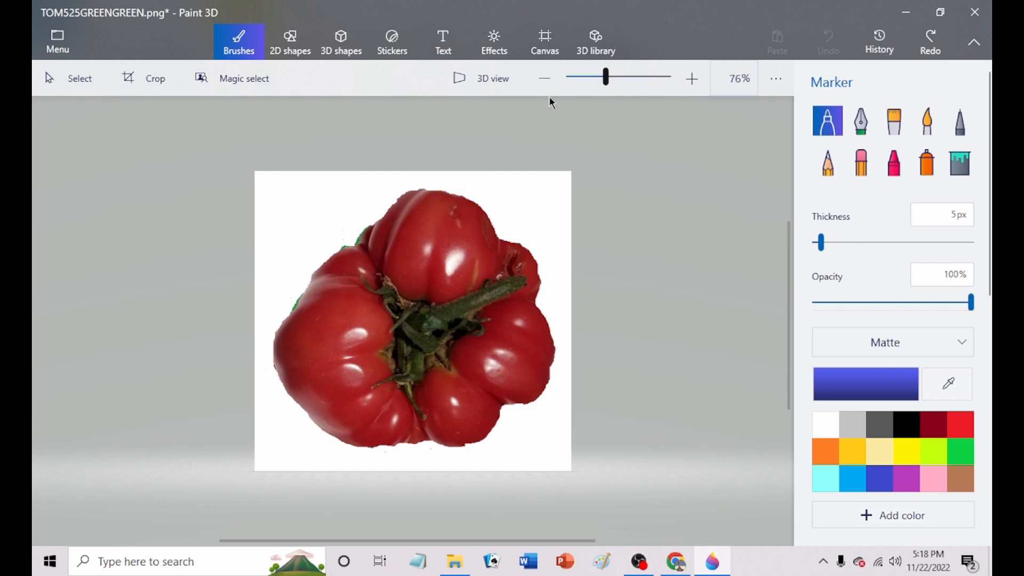
Select the tomato image up to the canvas edges, resize the selection slightly from its lower-right corner, and deselect it
{"action": "left_click", "coordinate": [67, 83]}
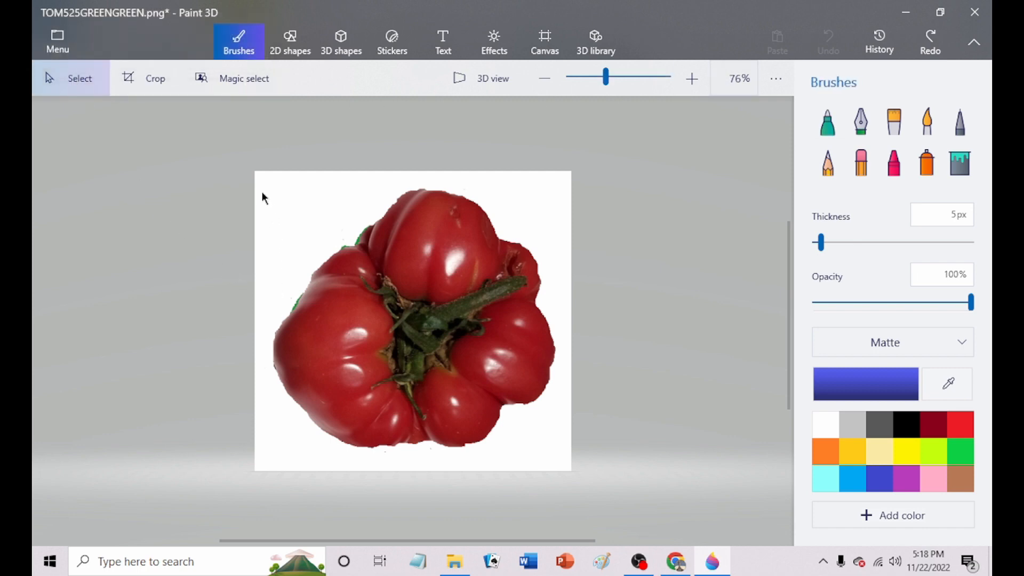
{"action": "left_click_drag", "start_coordinate": [254, 170], "coordinate": [570, 474]}
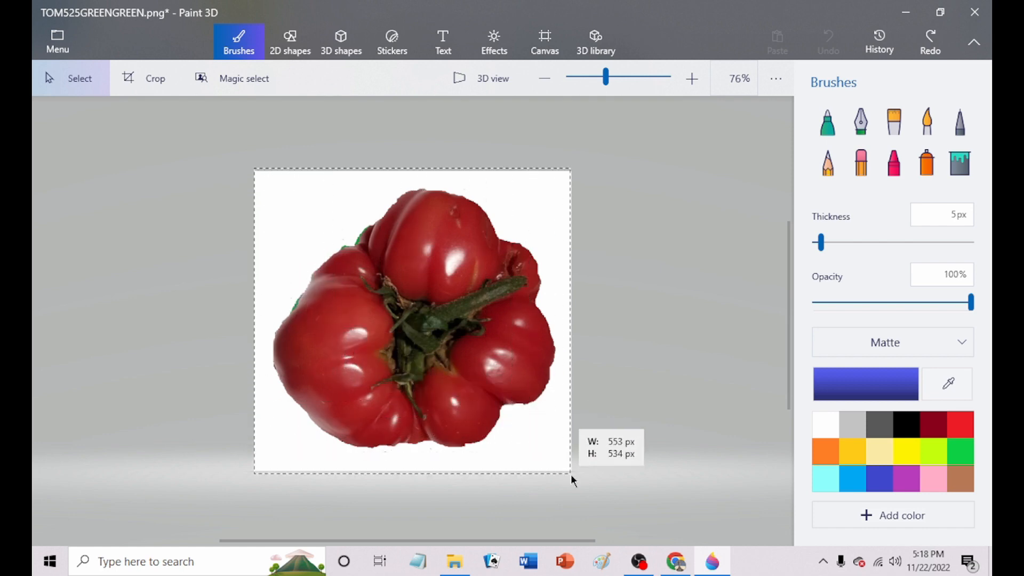
{"action": "left_click_drag", "start_coordinate": [571, 474], "coordinate": [569, 470]}
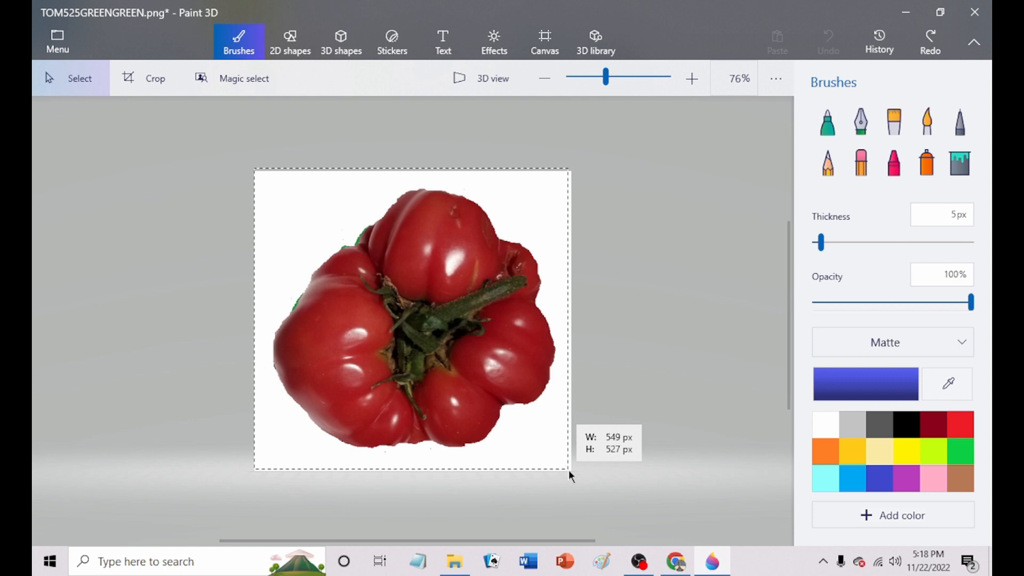
{"action": "left_click_drag", "start_coordinate": [569, 469], "coordinate": [568, 469]}
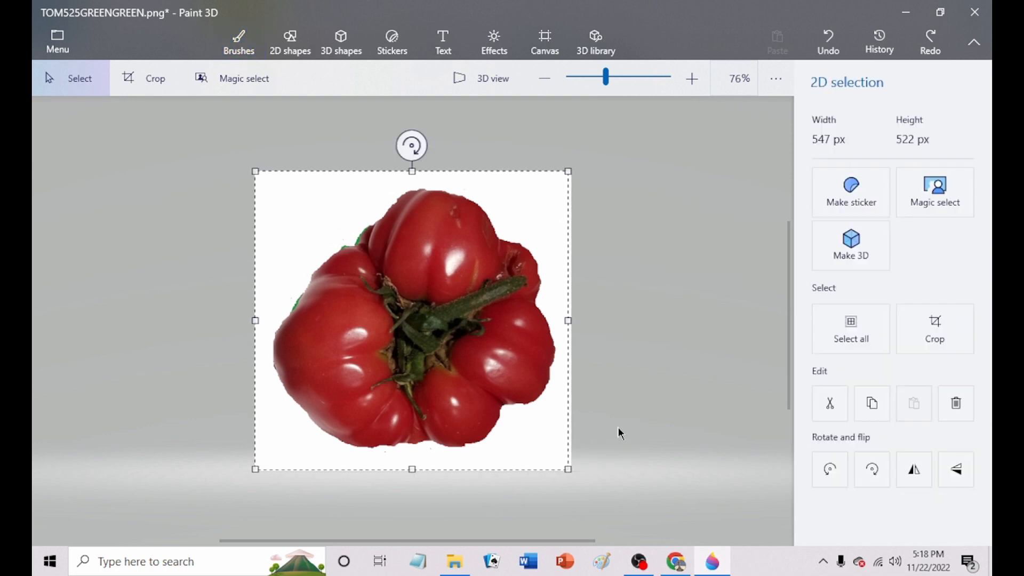
{"action": "left_click_drag", "start_coordinate": [567, 476], "coordinate": [569, 467]}
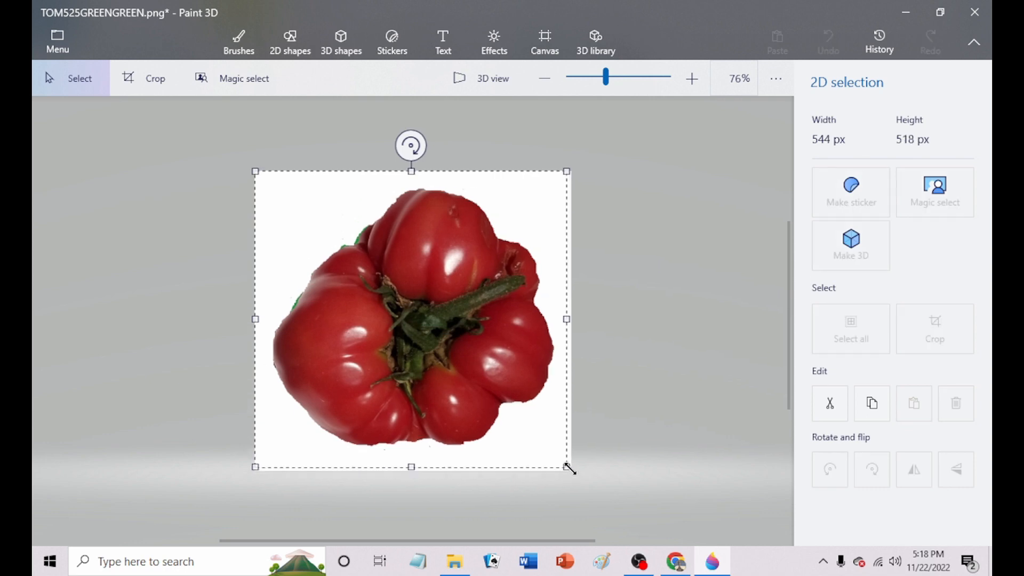
{"action": "left_click", "coordinate": [155, 141]}
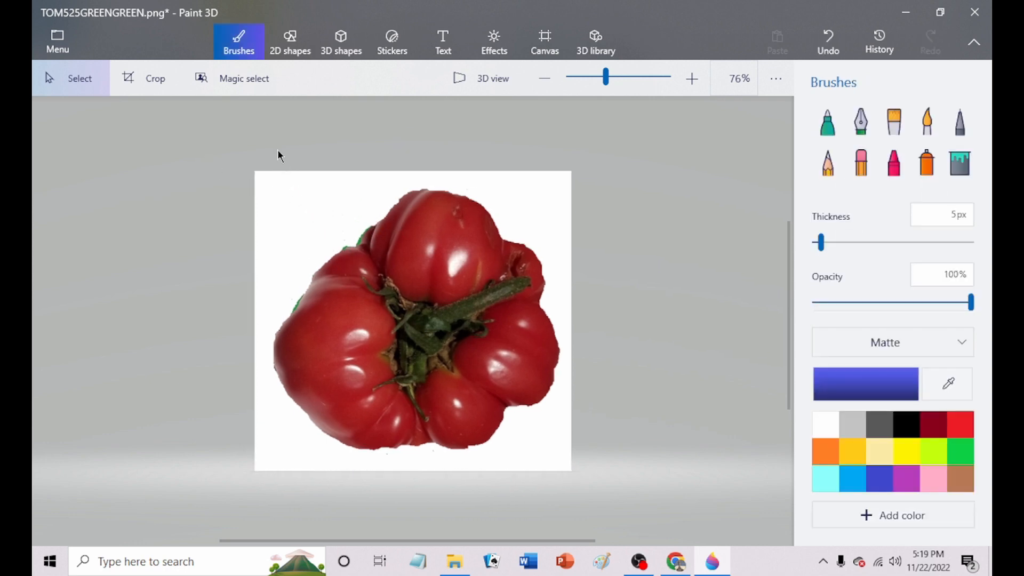
Cut out the tomato with Magic select, trimming the focus area slightly above and below it and keeping Autofill background on
{"action": "left_click", "coordinate": [229, 80]}
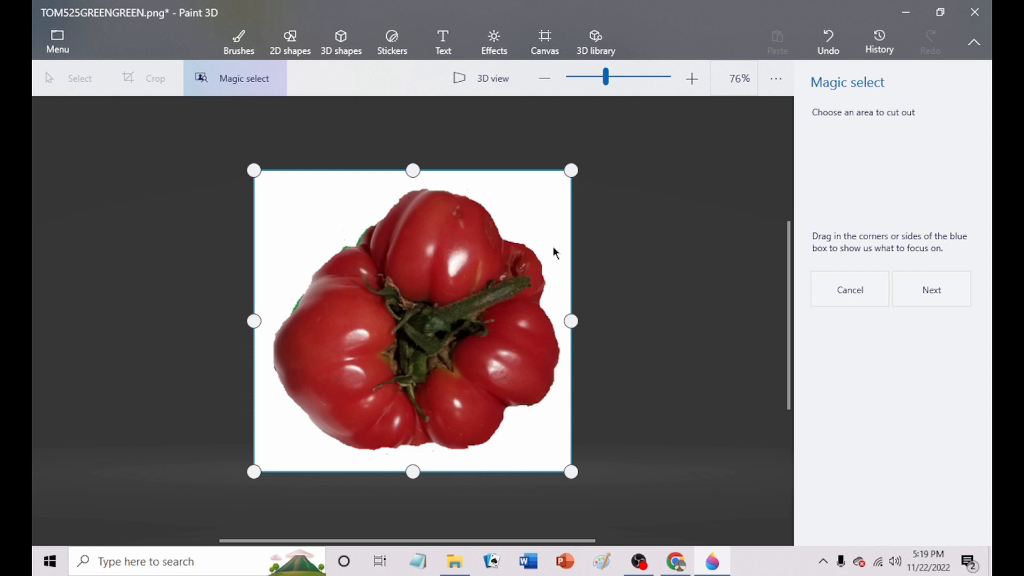
{"action": "left_click_drag", "start_coordinate": [413, 171], "coordinate": [413, 183]}
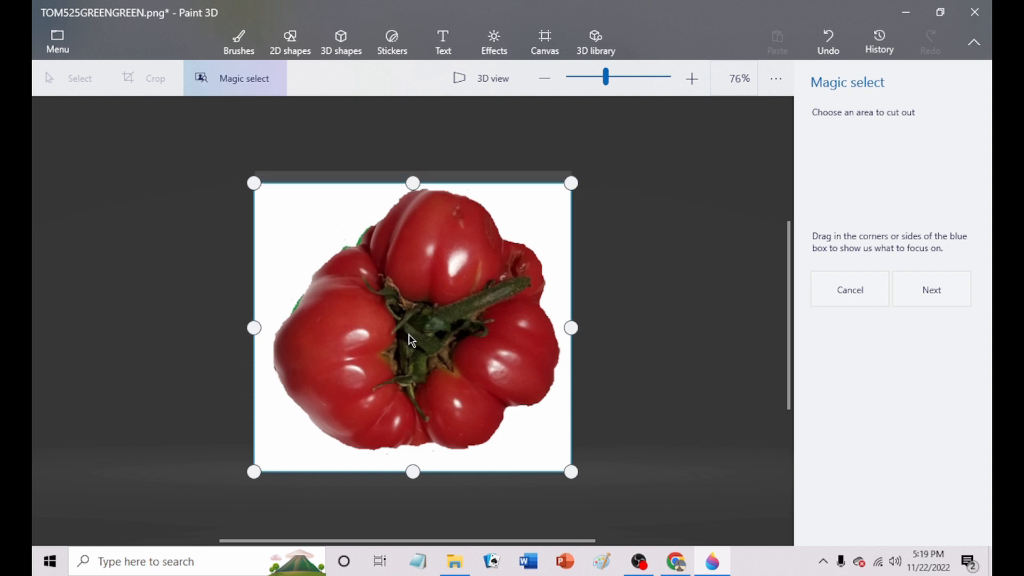
{"action": "left_click_drag", "start_coordinate": [413, 472], "coordinate": [412, 460]}
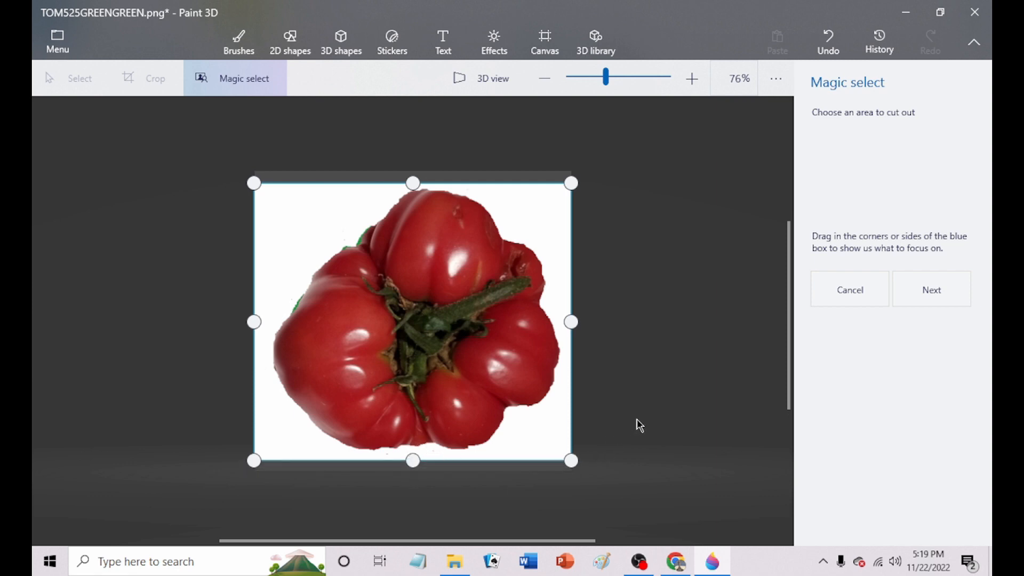
{"action": "left_click", "coordinate": [939, 290]}
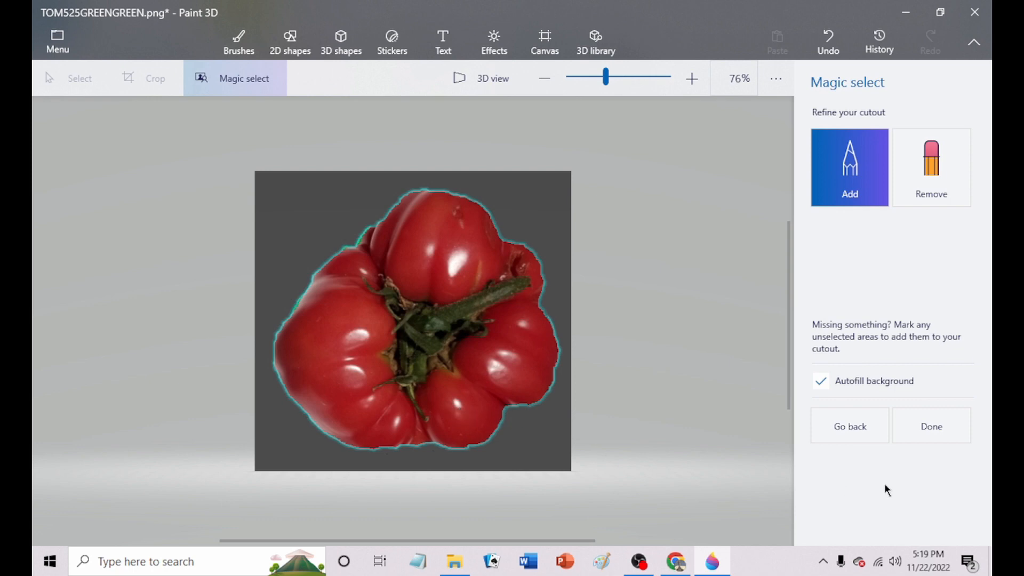
{"action": "left_click", "coordinate": [933, 429]}
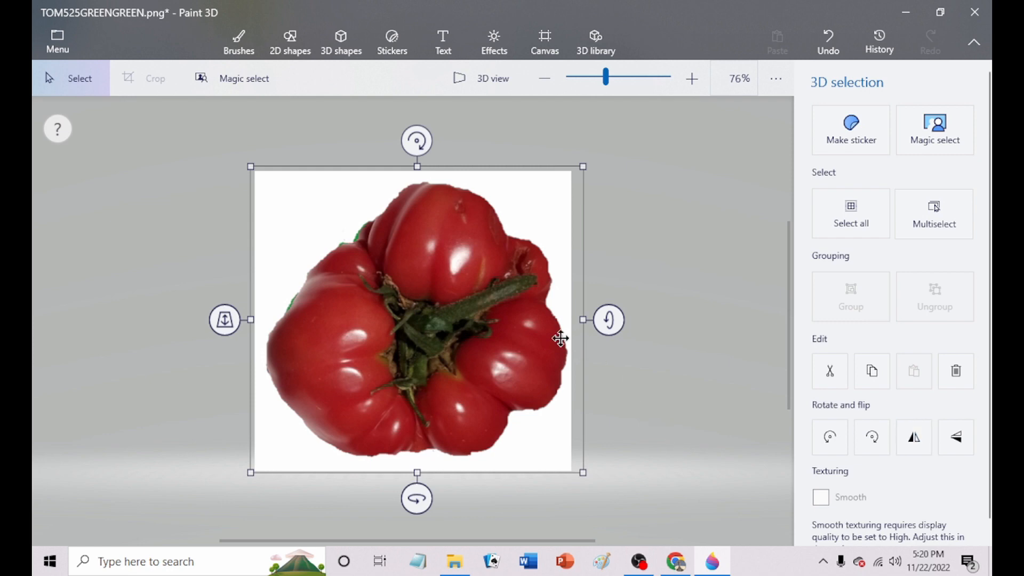
Nudge the tomato cutout slightly downward and copy it to the clipboard
{"action": "mouse_move", "coordinate": [418, 299]}
{"action": "left_mouse_down"}
{"action": "mouse_move", "coordinate": [421, 345]}
{"action": "mouse_move", "coordinate": [491, 356]}
{"action": "mouse_move", "coordinate": [548, 338]}
{"action": "mouse_move", "coordinate": [555, 281]}
{"action": "mouse_move", "coordinate": [388, 258]}
{"action": "mouse_move", "coordinate": [373, 277]}
{"action": "mouse_move", "coordinate": [379, 288]}
{"action": "mouse_move", "coordinate": [419, 308]}
{"action": "left_mouse_up"}
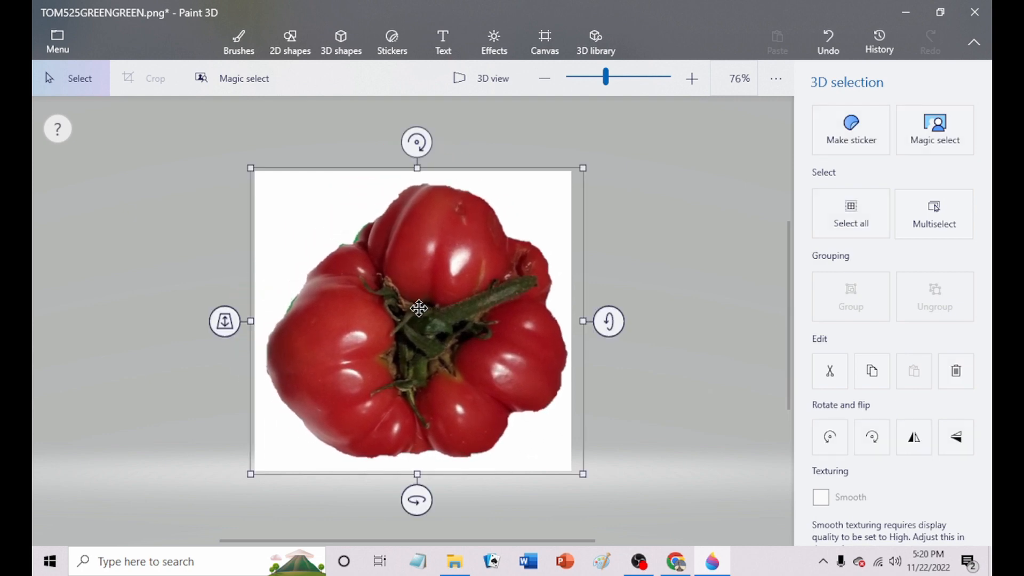
{"action": "right_click", "coordinate": [432, 332]}
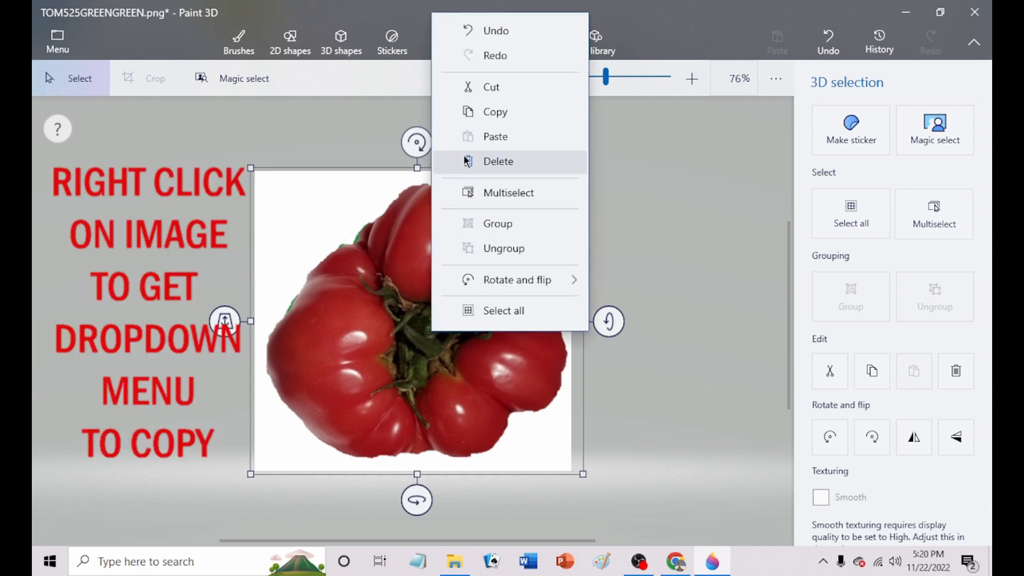
{"action": "left_click", "coordinate": [491, 116]}
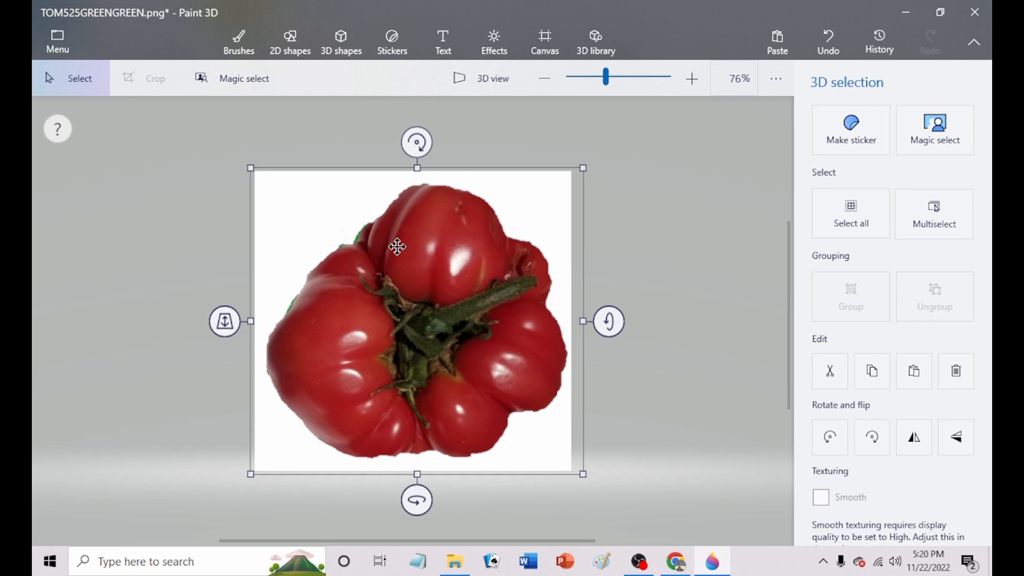
Start a new blank project without saving the changes to TOM525GREENGREEN.png
{"action": "left_click", "coordinate": [56, 40]}
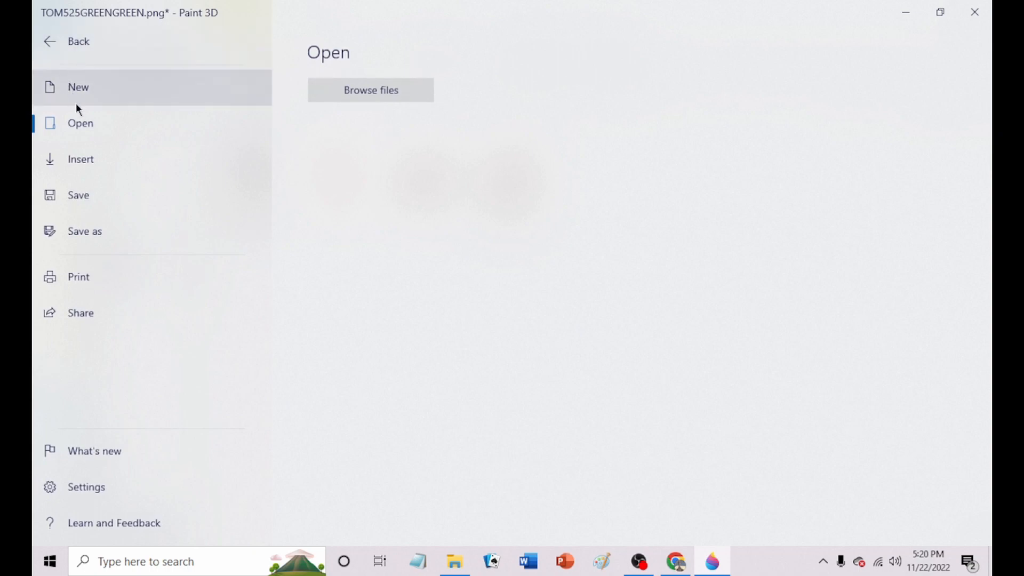
{"action": "left_click", "coordinate": [95, 83]}
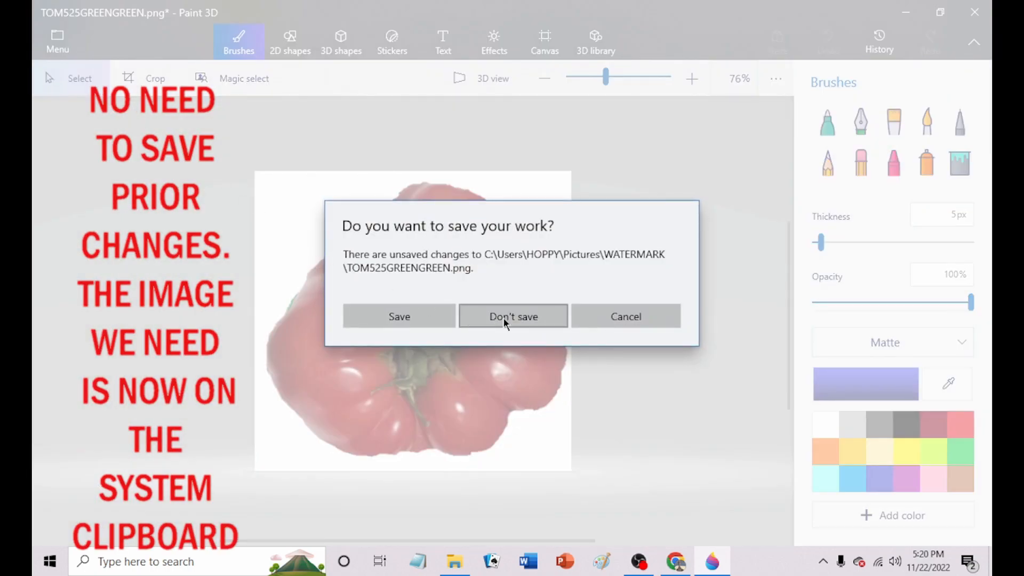
{"action": "left_click", "coordinate": [510, 317]}
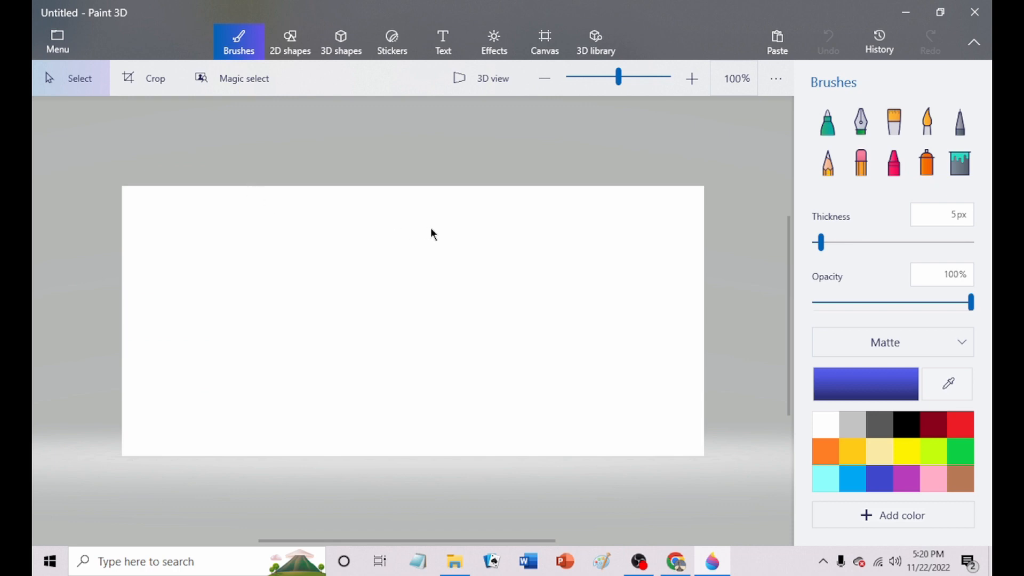
Resize the blank canvas to 555 px wide and 555 px high
{"action": "left_click", "coordinate": [545, 51]}
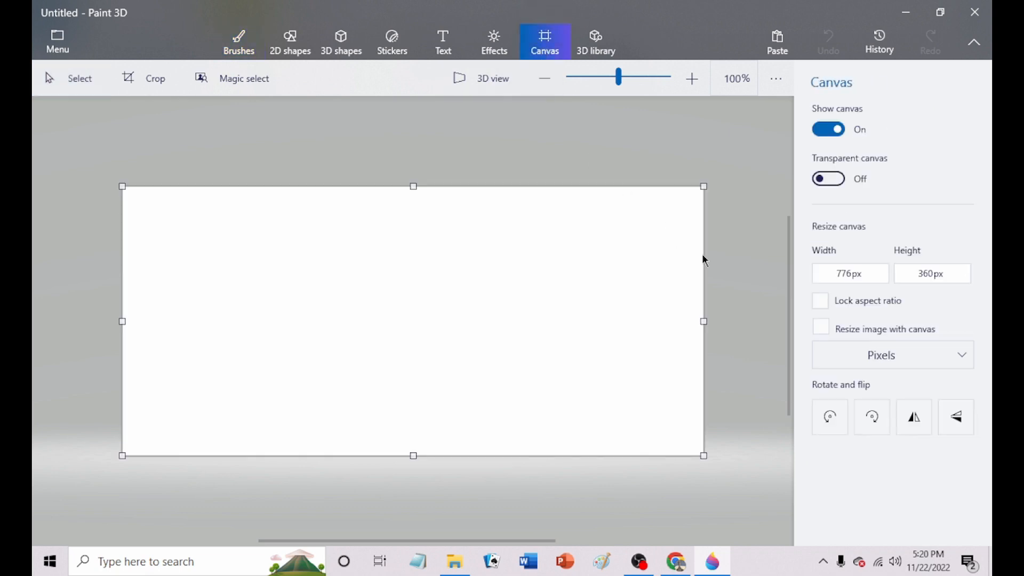
{"action": "left_click", "coordinate": [838, 274]}
{"action": "left_click_drag", "start_coordinate": [838, 273], "coordinate": [851, 272]}
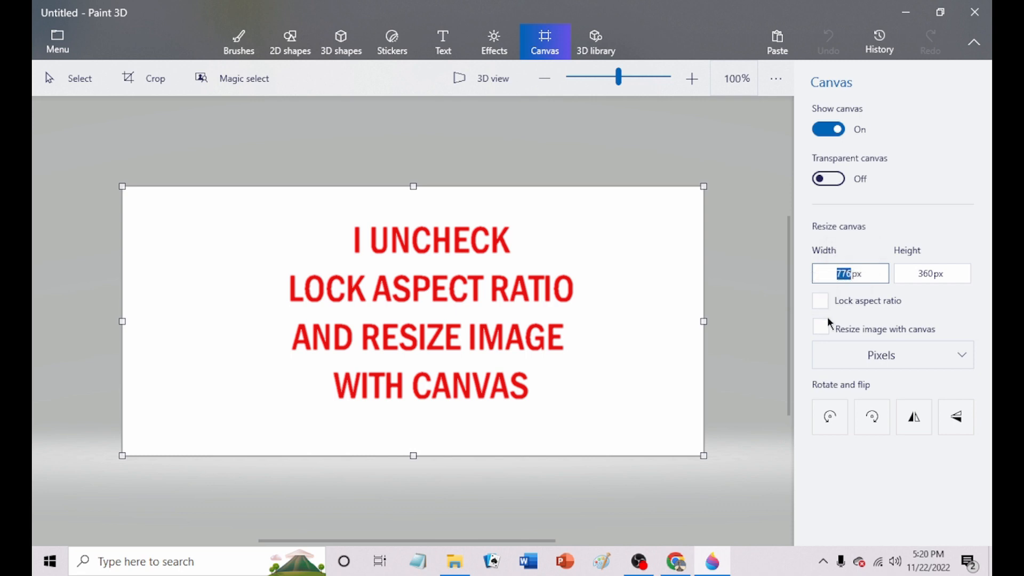
{"action": "type", "text": "555"}
{"action": "left_click", "coordinate": [935, 273]}
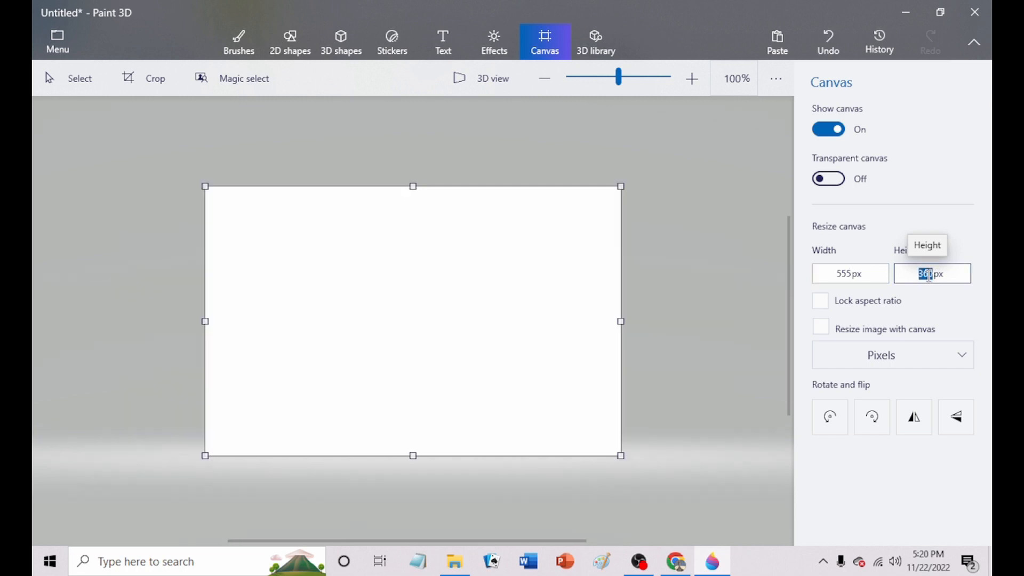
{"action": "left_click", "coordinate": [928, 279]}
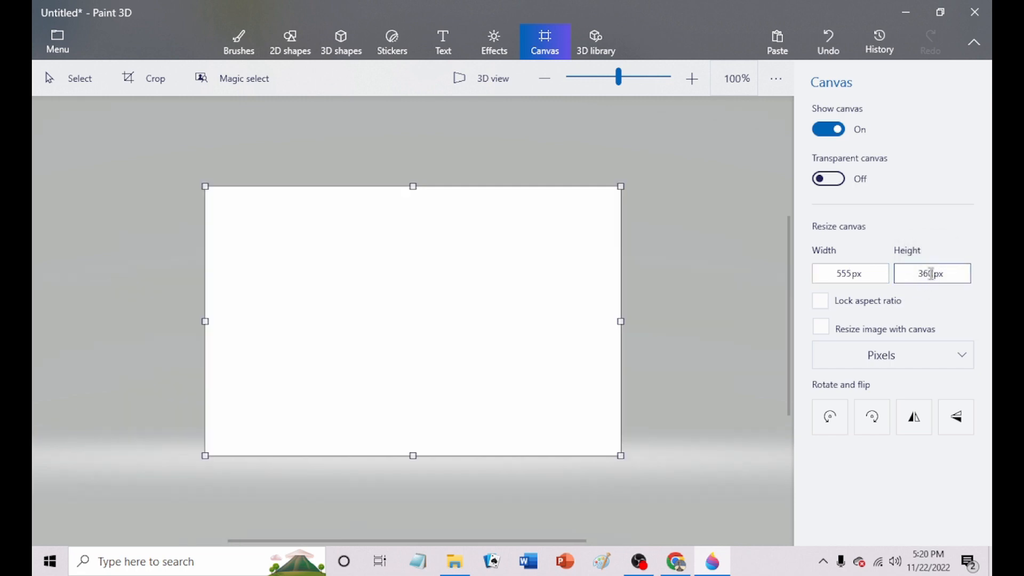
{"action": "left_click_drag", "start_coordinate": [930, 273], "coordinate": [920, 274]}
{"action": "key", "text": "BackSpace"}
{"action": "key", "text": "Delete"}
{"action": "left_click", "coordinate": [728, 361]}
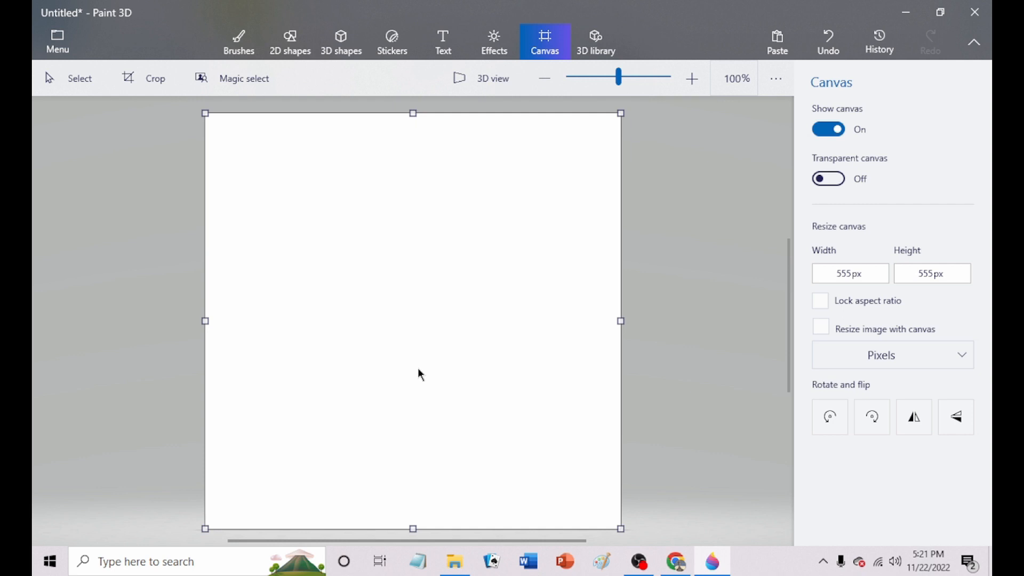
Paste the copied tomato cutout, move it up to the canvas's upper edge, and deselect it
{"action": "right_click", "coordinate": [451, 325]}
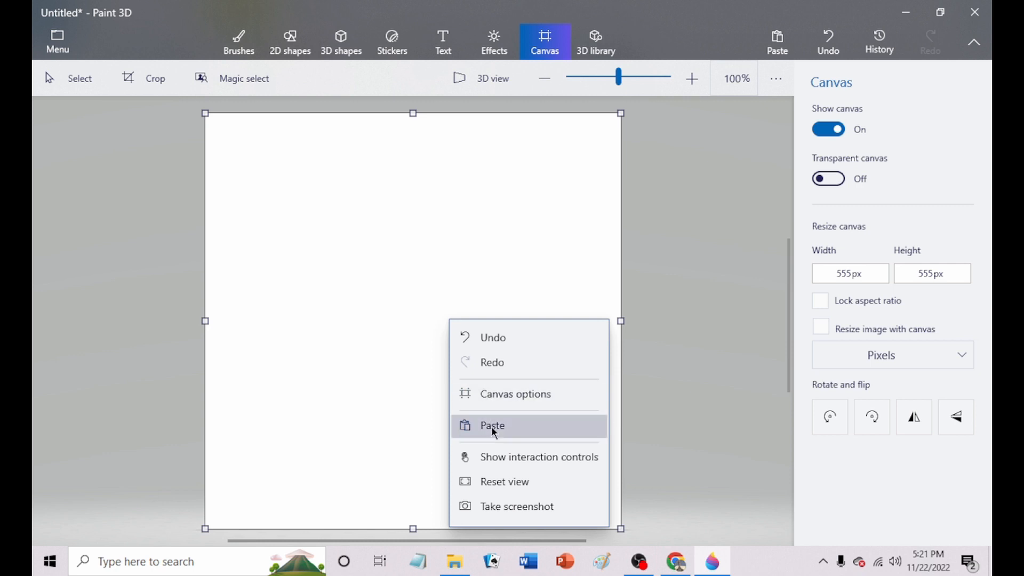
{"action": "left_click", "coordinate": [491, 427]}
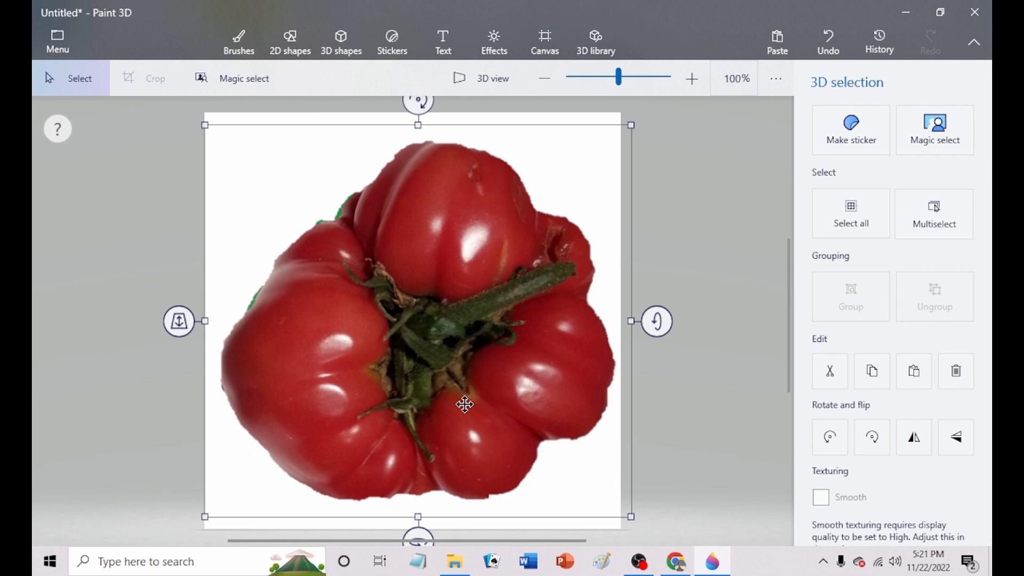
{"action": "left_click_drag", "start_coordinate": [465, 405], "coordinate": [457, 372]}
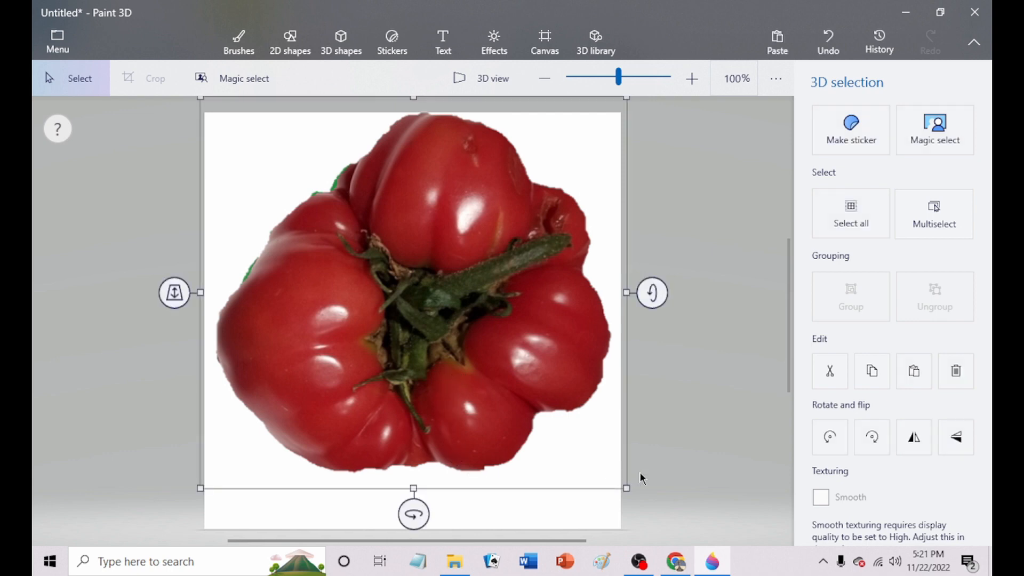
{"action": "left_click", "coordinate": [684, 475]}
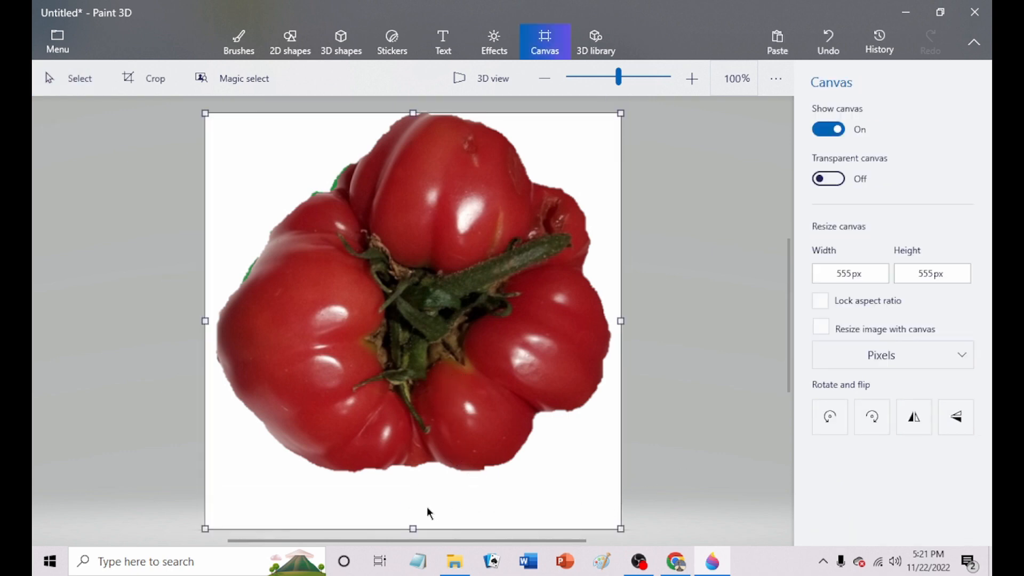
Shorten the canvas to about 503 px high and move the tomato down so it fits entirely inside
{"action": "left_click_drag", "start_coordinate": [413, 528], "coordinate": [413, 490]}
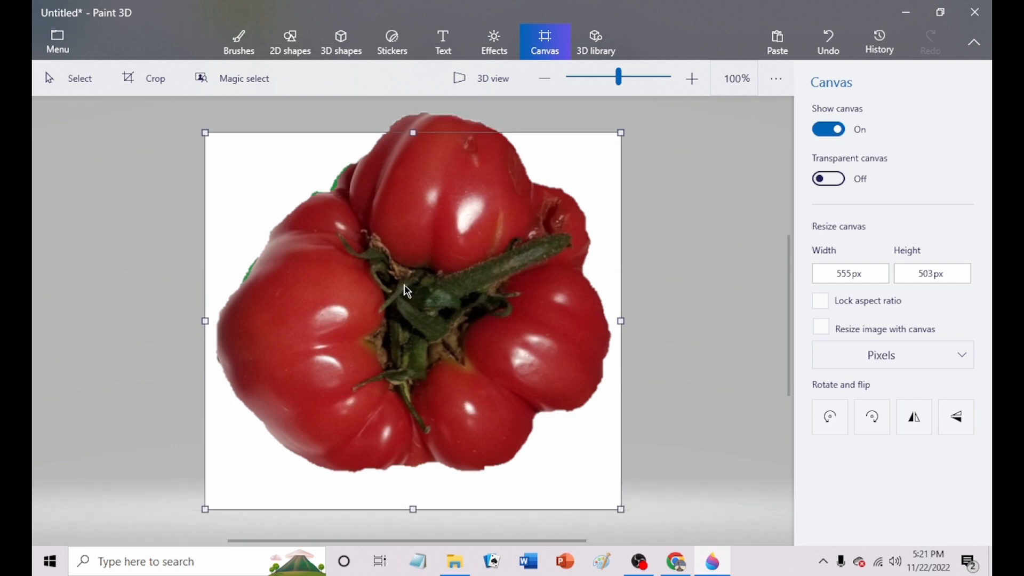
{"action": "left_click", "coordinate": [446, 275]}
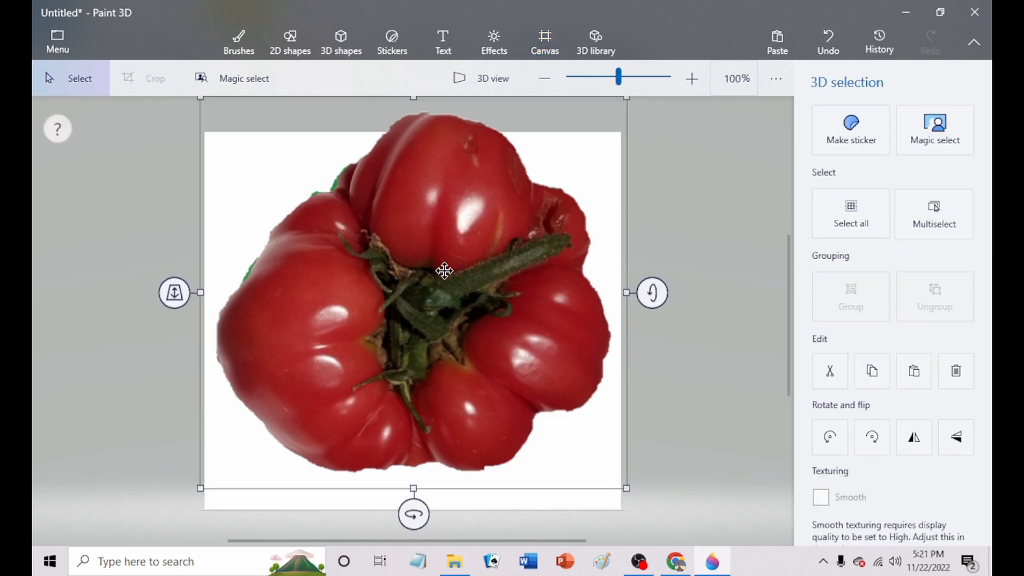
{"action": "left_click_drag", "start_coordinate": [446, 273], "coordinate": [446, 297]}
{"action": "left_click", "coordinate": [446, 298]}
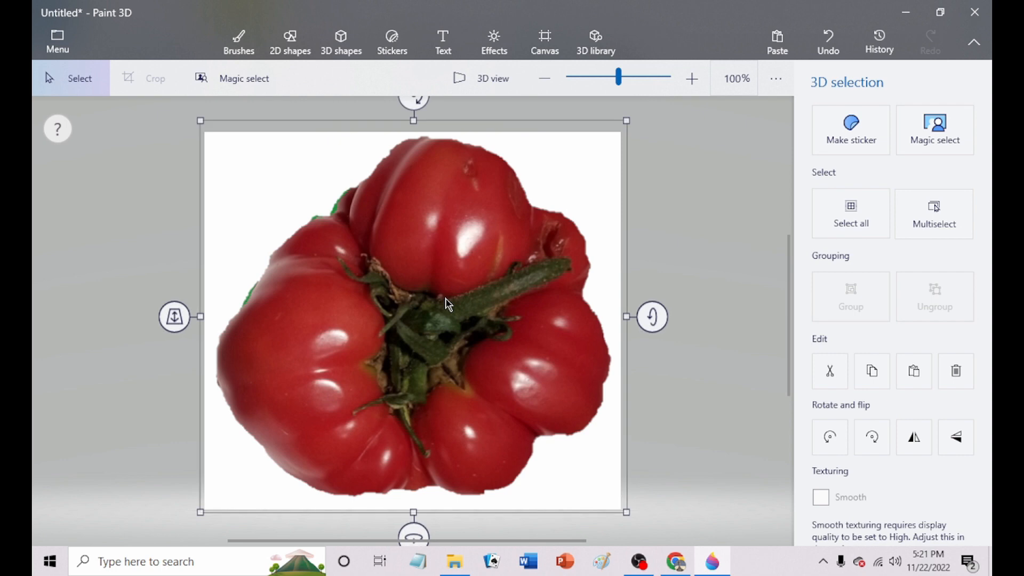
{"action": "left_click", "coordinate": [702, 332]}
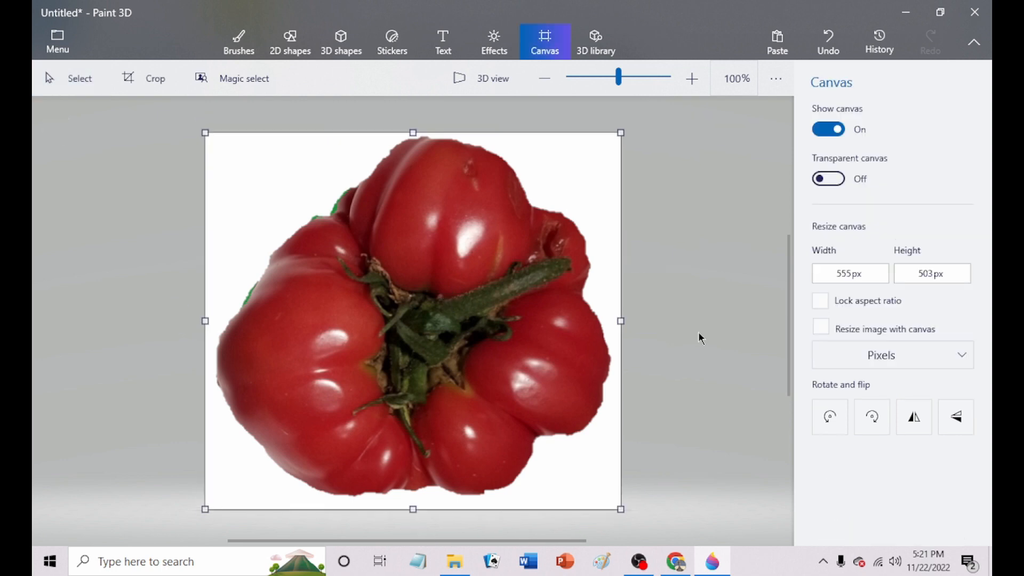
Clear the stray selection across the tomato and nudge the cutout slightly down and left to centre it
{"action": "left_click_drag", "start_coordinate": [425, 284], "coordinate": [689, 342]}
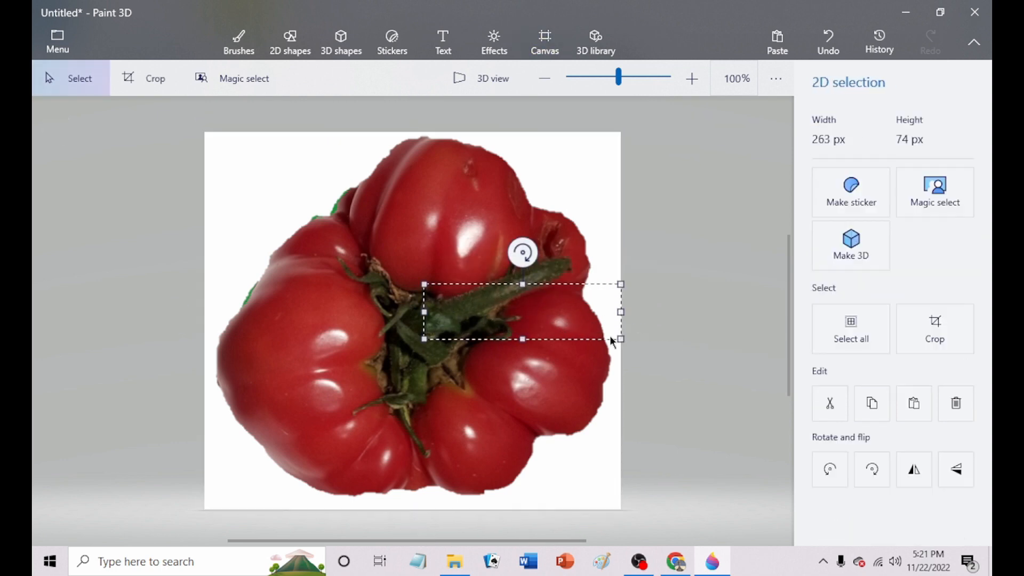
{"action": "left_click", "coordinate": [705, 293]}
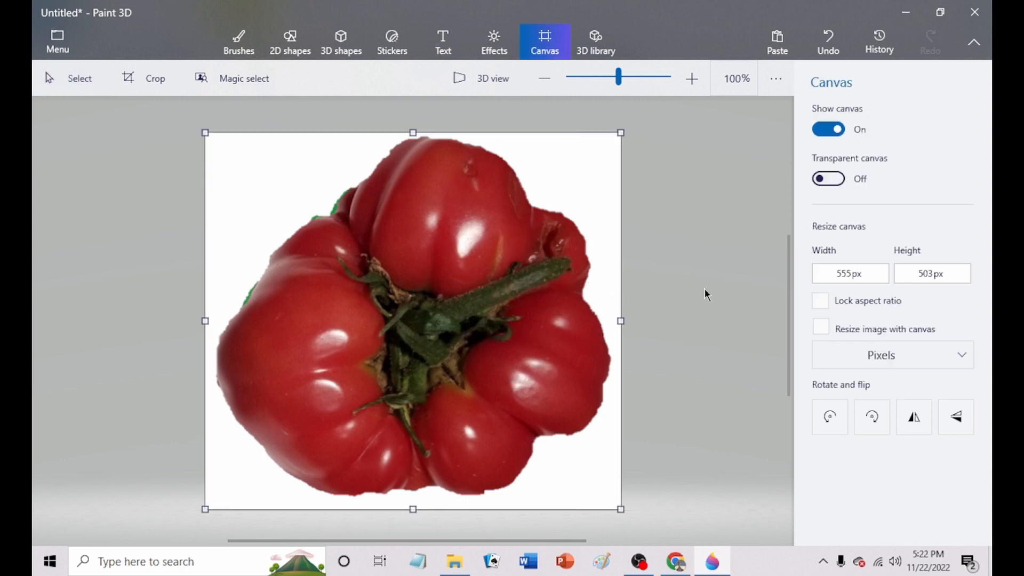
{"action": "left_click", "coordinate": [442, 295]}
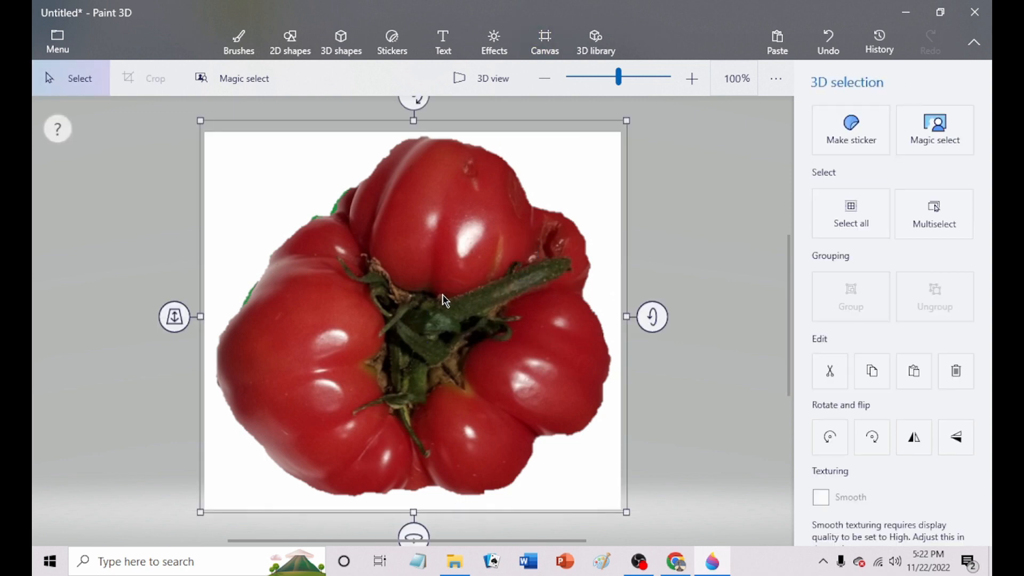
{"action": "left_click_drag", "start_coordinate": [443, 294], "coordinate": [440, 299]}
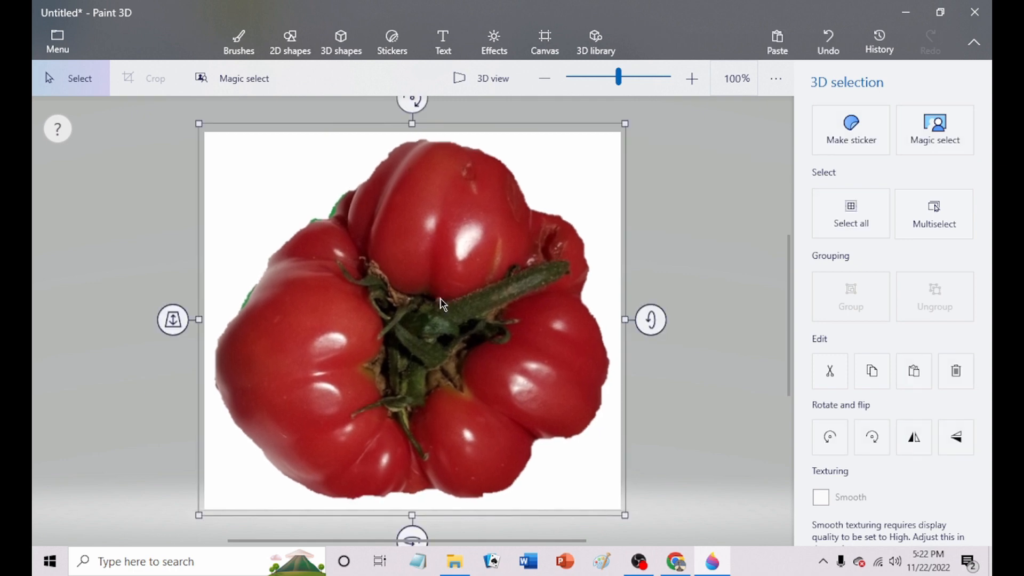
Set up saving the canvas as a 555 x 503 px PNG image with transparency, and proceed to naming the file
{"action": "left_click", "coordinate": [60, 39]}
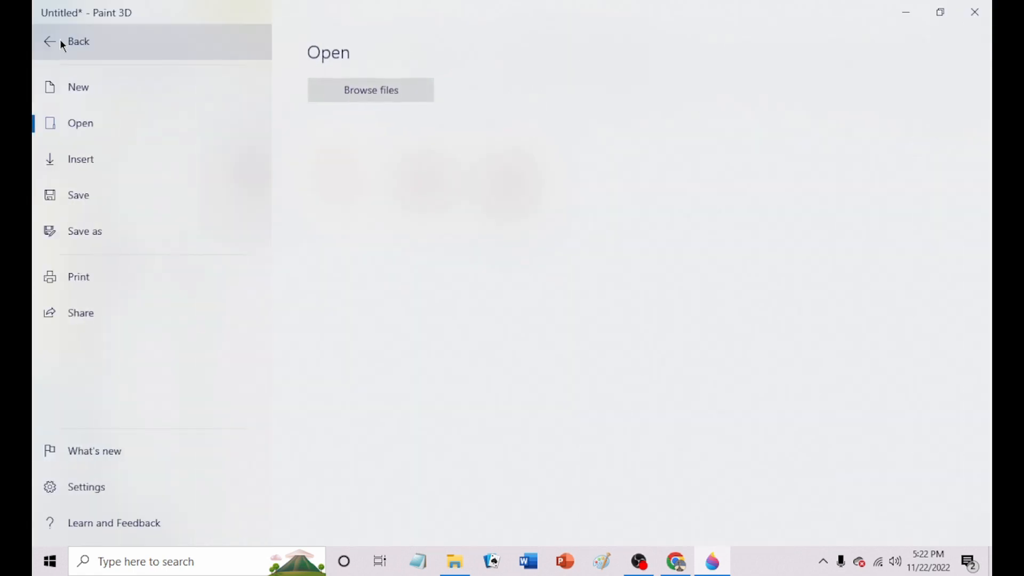
{"action": "left_click", "coordinate": [107, 197]}
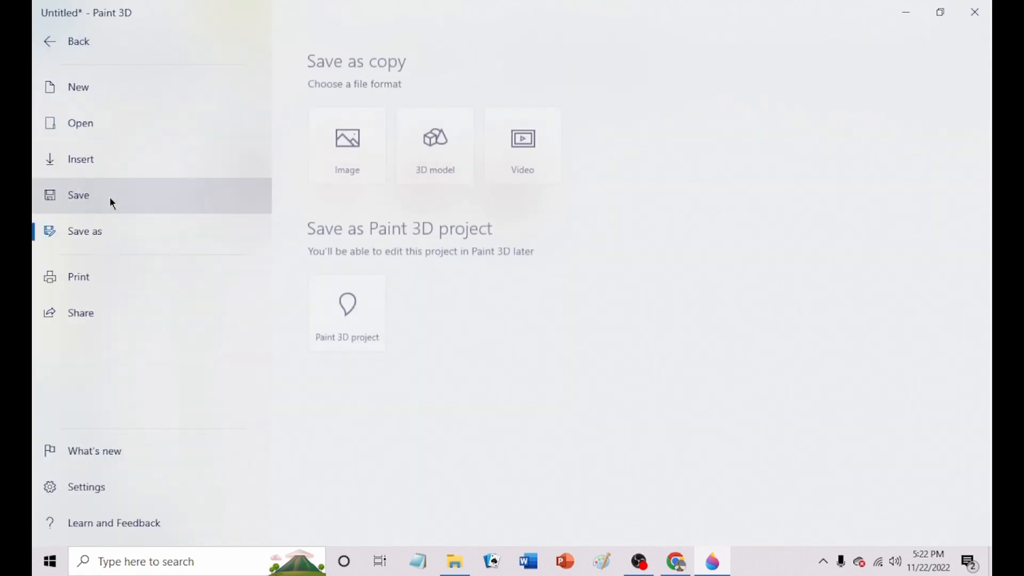
{"action": "left_click", "coordinate": [349, 159]}
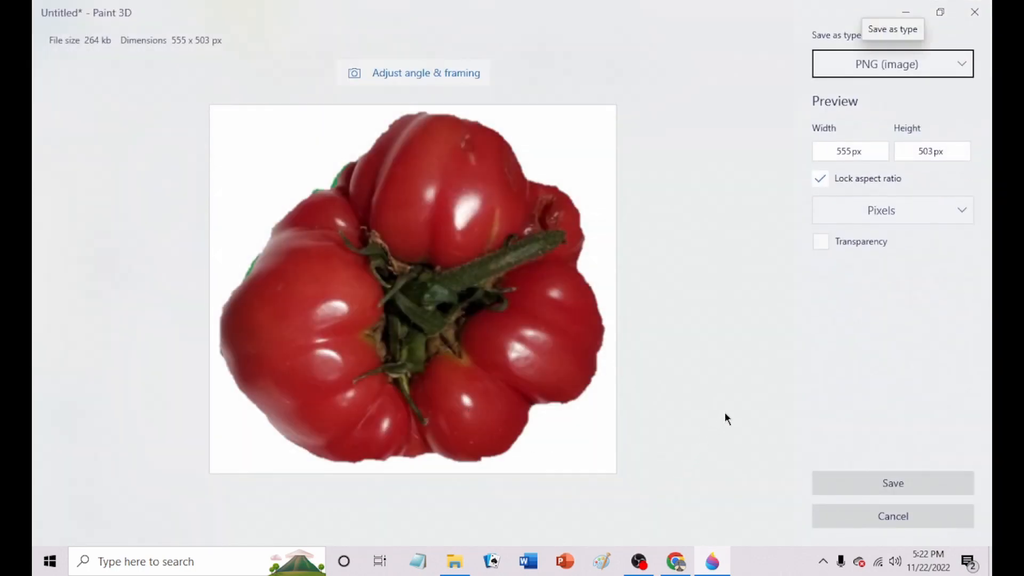
{"action": "left_click", "coordinate": [823, 244]}
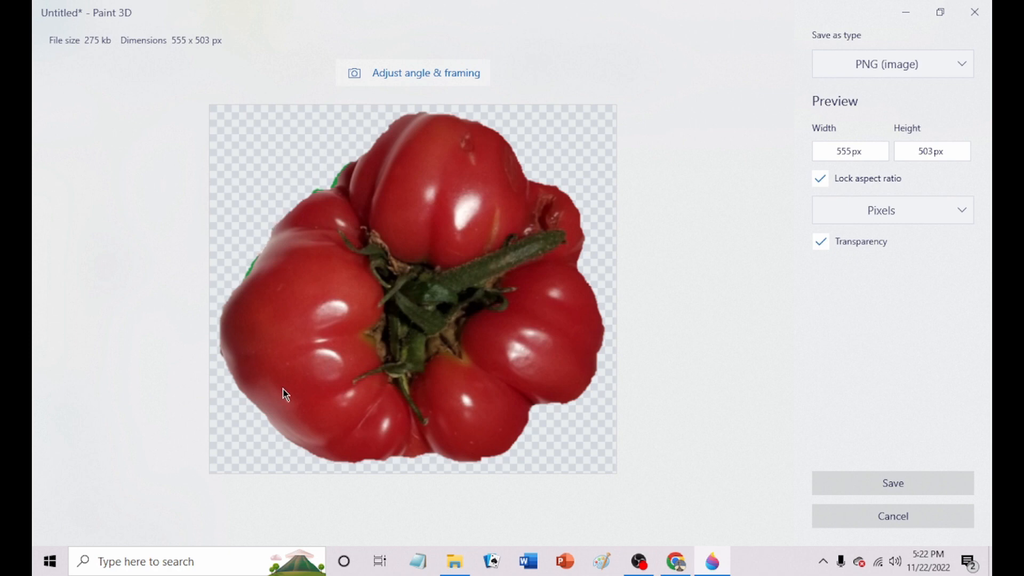
{"action": "left_click", "coordinate": [884, 483]}
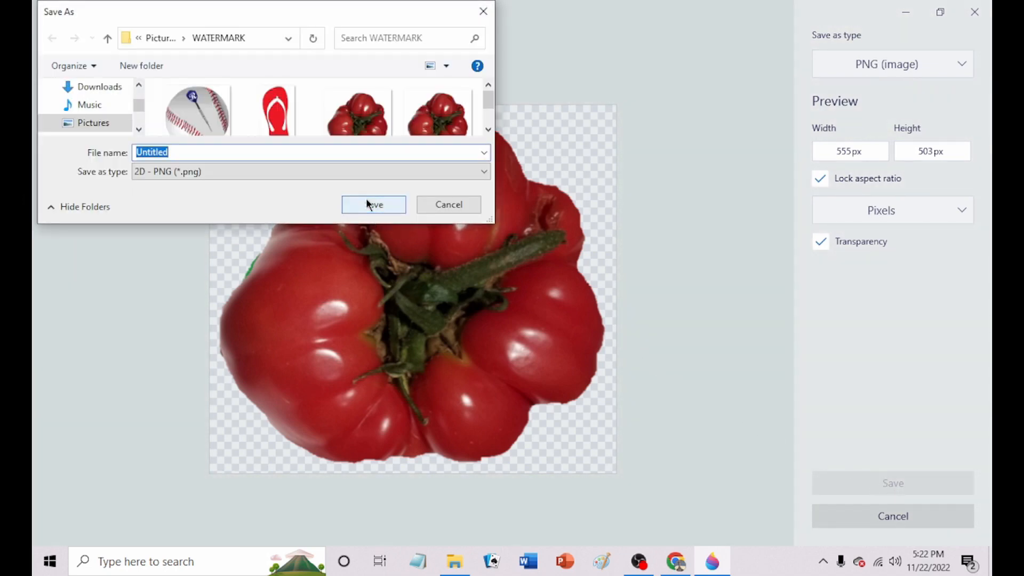
{"action": "type", "text": "tom"}
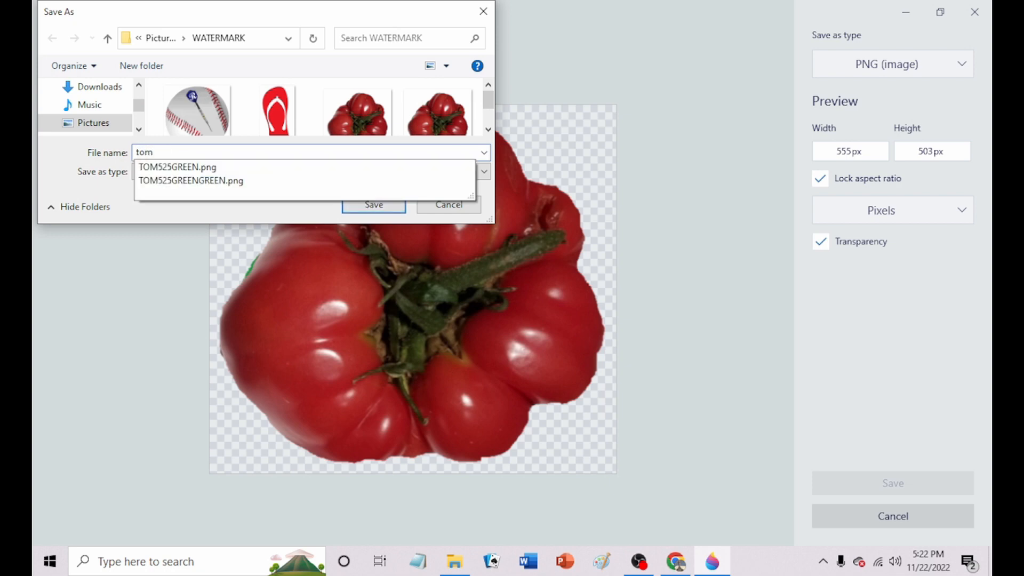
{"action": "key", "text": "BackSpace"}
{"action": "key", "text": "BackSpace"}
{"action": "key", "text": "BackSpace"}
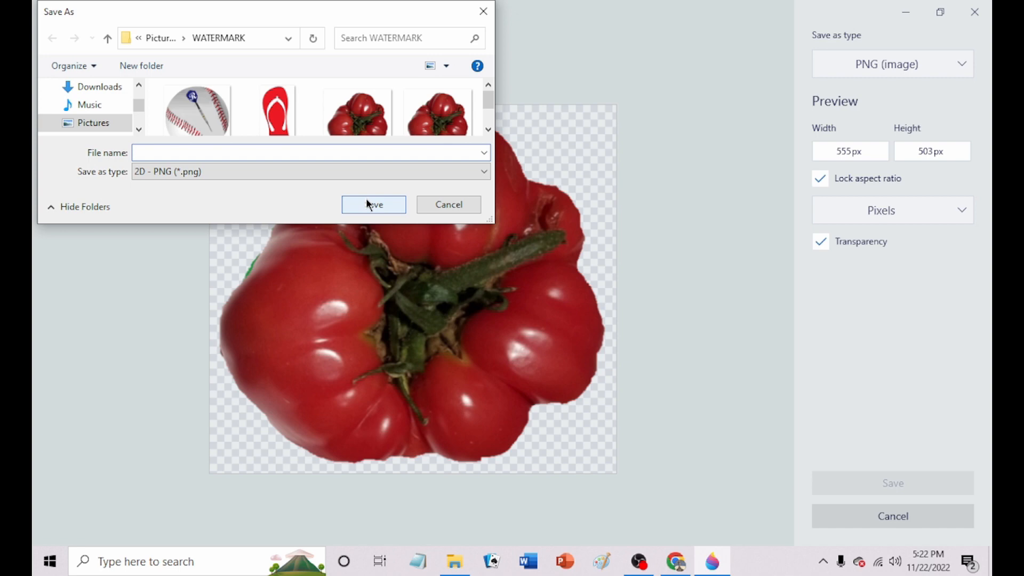
Save the tomato image as TOMDEMO in the WATERMARK folder and close the untitled project
{"action": "type", "text": "TOM"}
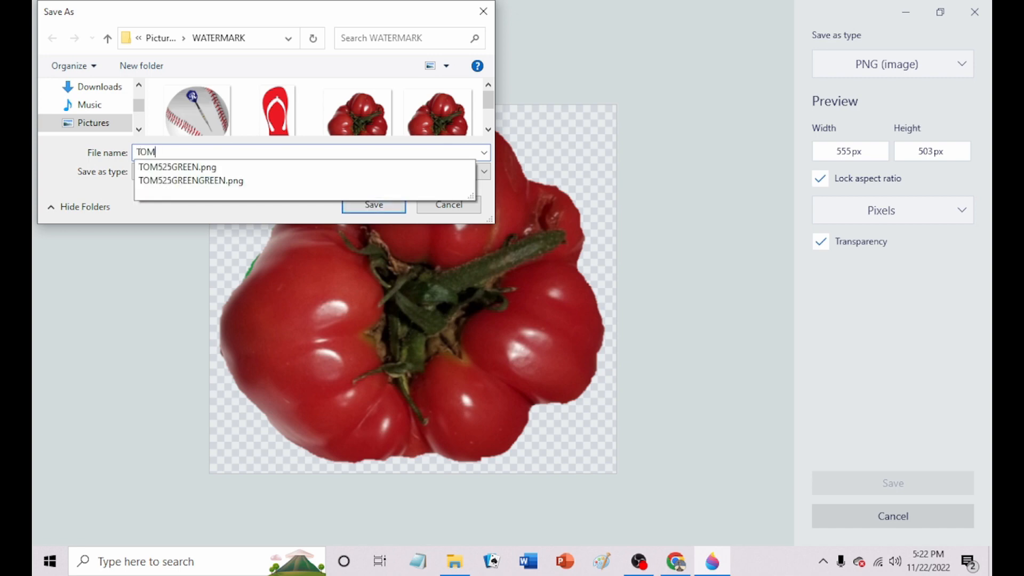
{"action": "type", "text": "DEMO"}
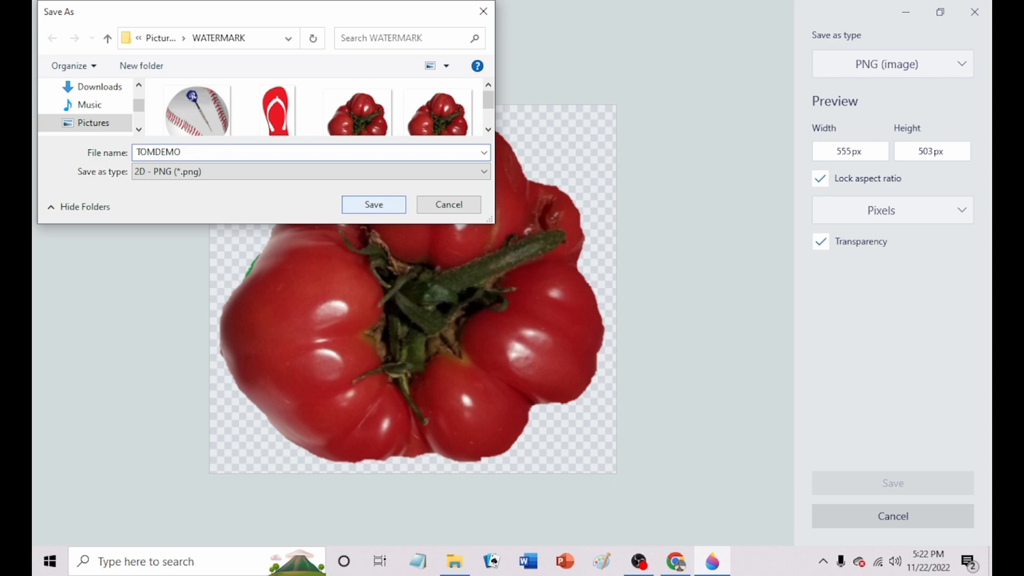
{"action": "left_click", "coordinate": [371, 203]}
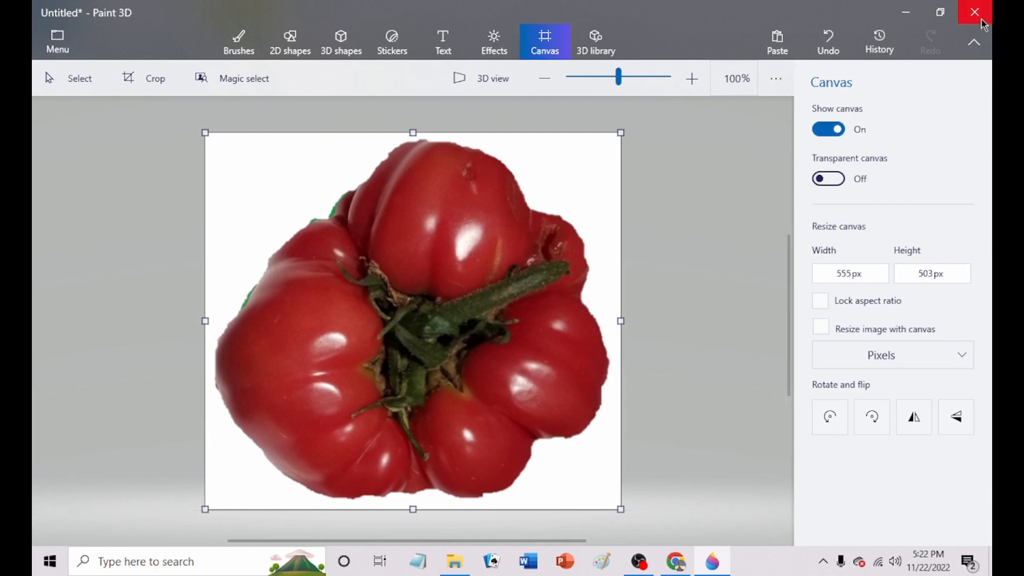
{"action": "left_click", "coordinate": [982, 21]}
{"action": "left_click", "coordinate": [538, 316]}
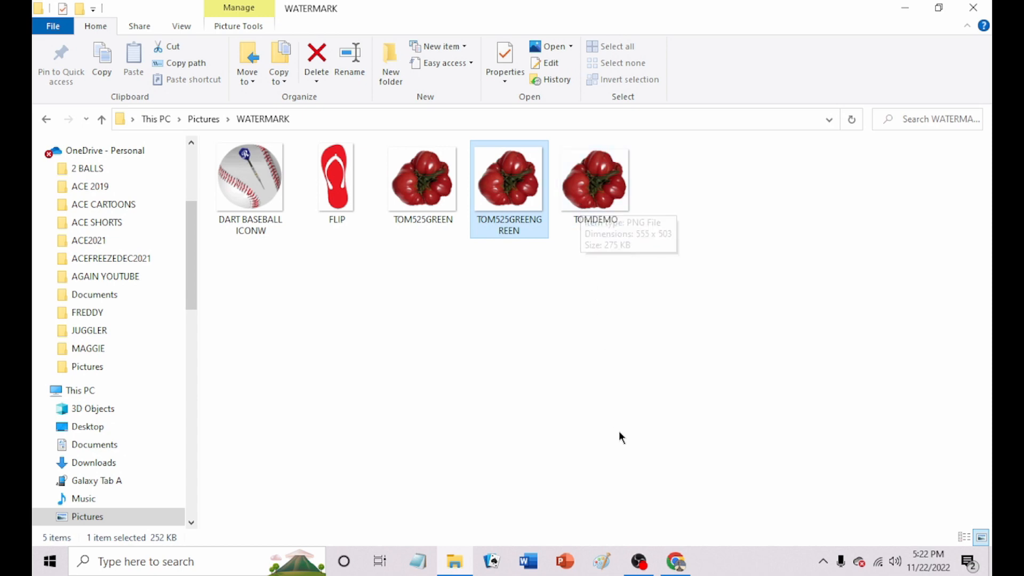
Switch to YouTube Studio in Chrome and choose TOMDEMO as the replacement image for the video watermark
{"action": "mouse_move", "coordinate": [644, 557]}
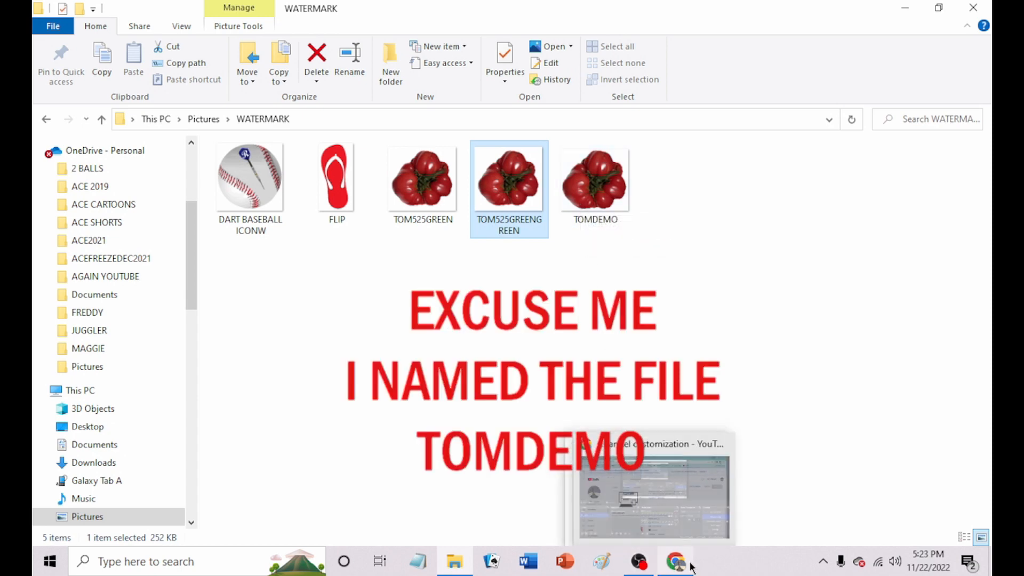
{"action": "left_click", "coordinate": [673, 569]}
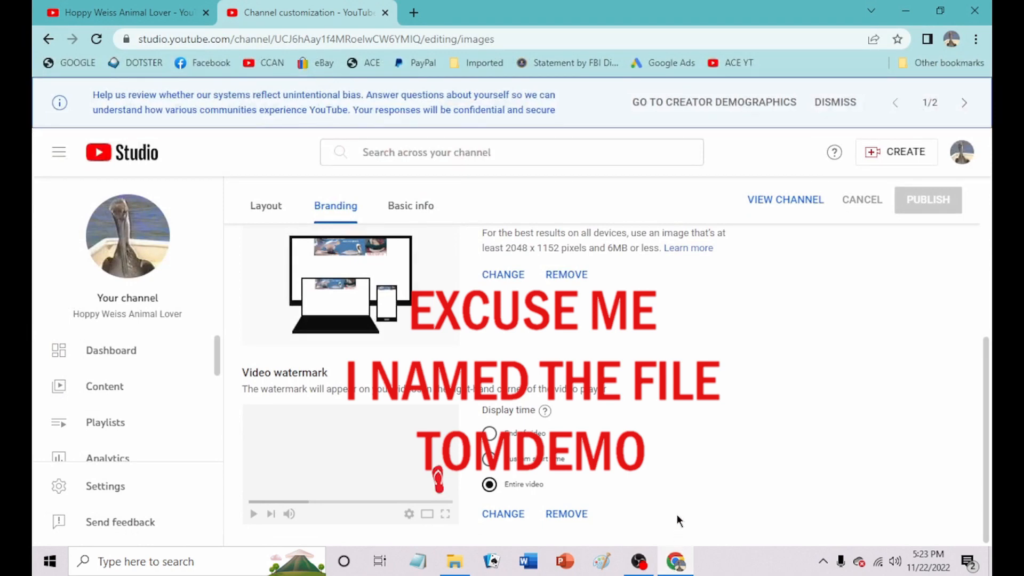
{"action": "left_click", "coordinate": [510, 514]}
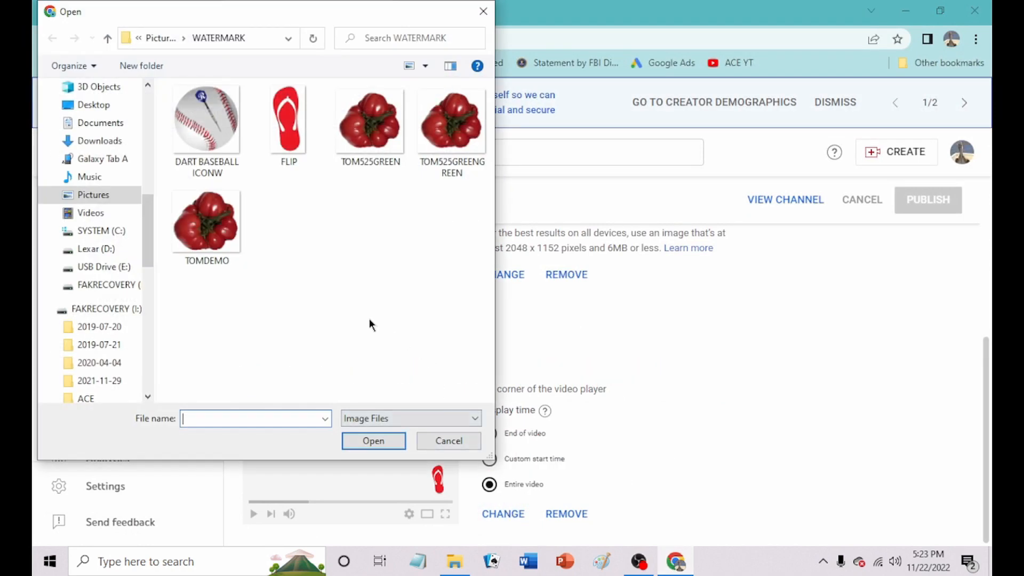
{"action": "left_click", "coordinate": [211, 240]}
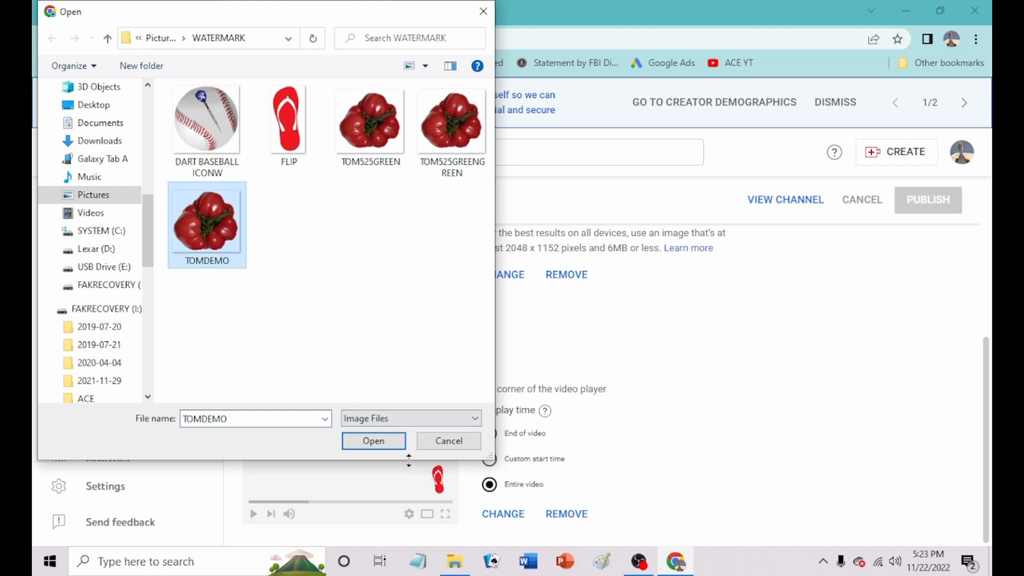
{"action": "left_click", "coordinate": [374, 440]}
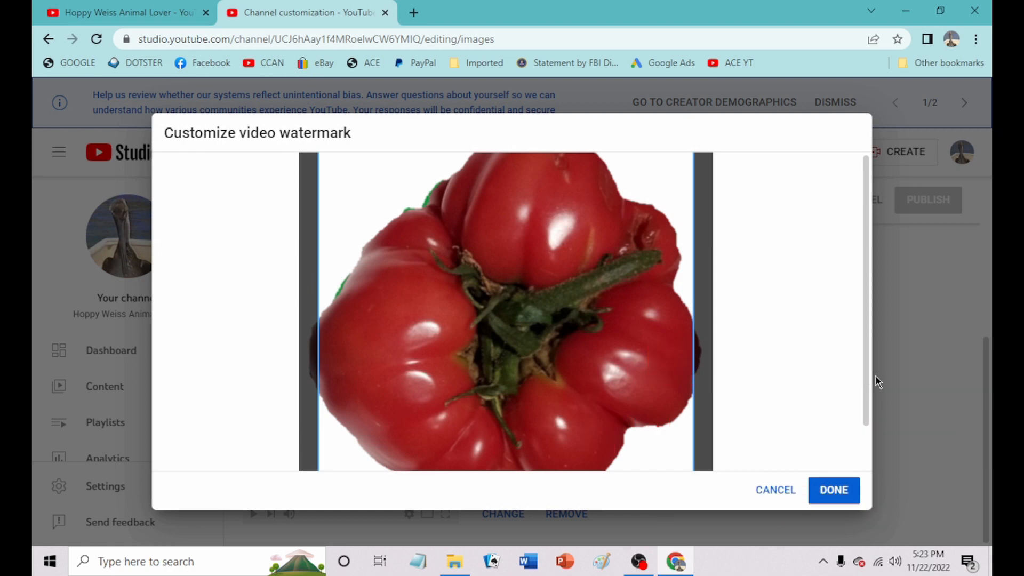
Review the tomato watermark's full crop area, accept the crop, and discard the unpublished watermark change
{"action": "left_click_drag", "start_coordinate": [868, 372], "coordinate": [855, 454]}
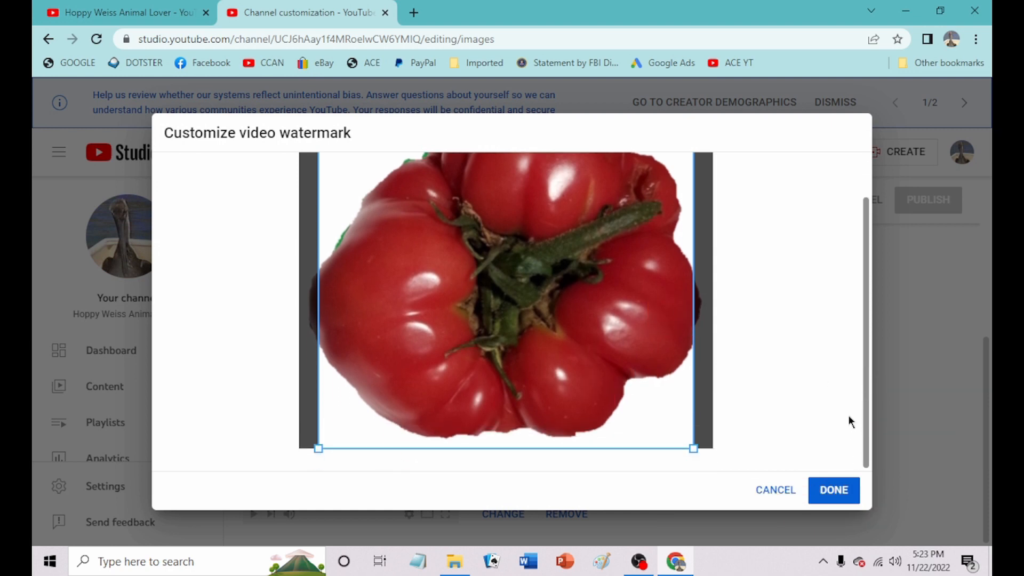
{"action": "scroll", "coordinate": [852, 384], "scroll_direction": "up", "scroll_amount": 1}
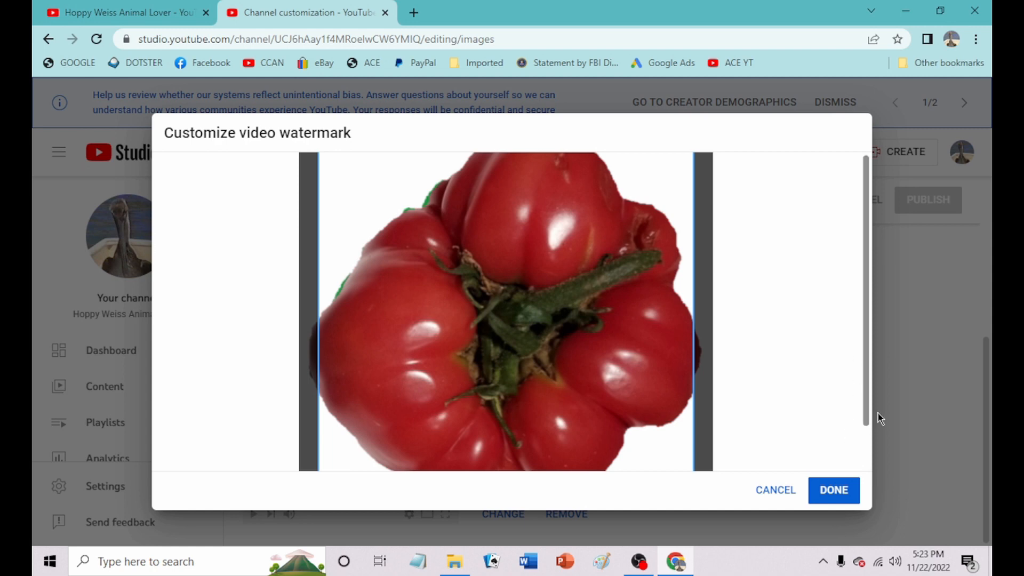
{"action": "scroll", "coordinate": [866, 410], "scroll_direction": "down", "scroll_amount": 1}
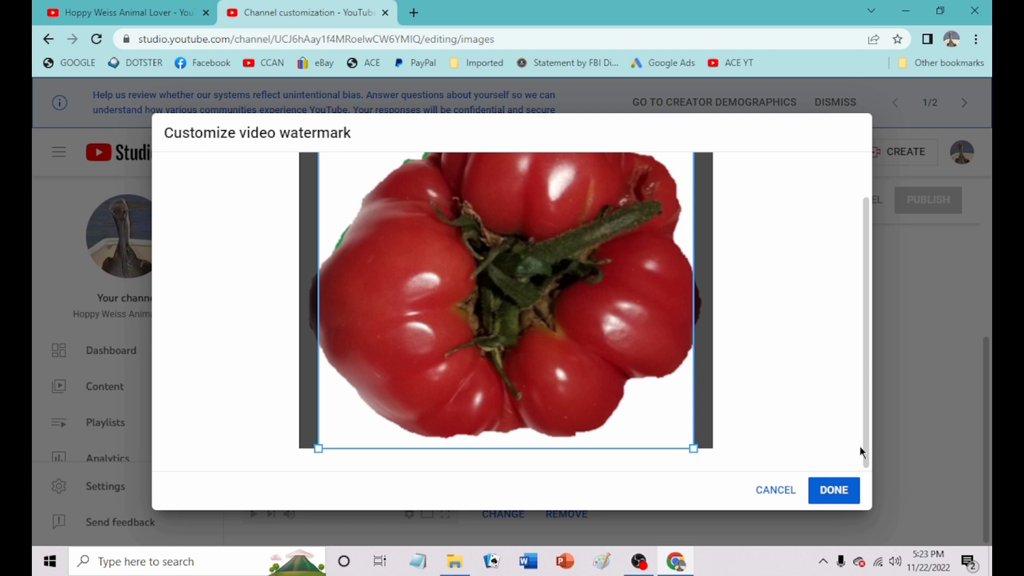
{"action": "left_click_drag", "start_coordinate": [868, 443], "coordinate": [877, 376]}
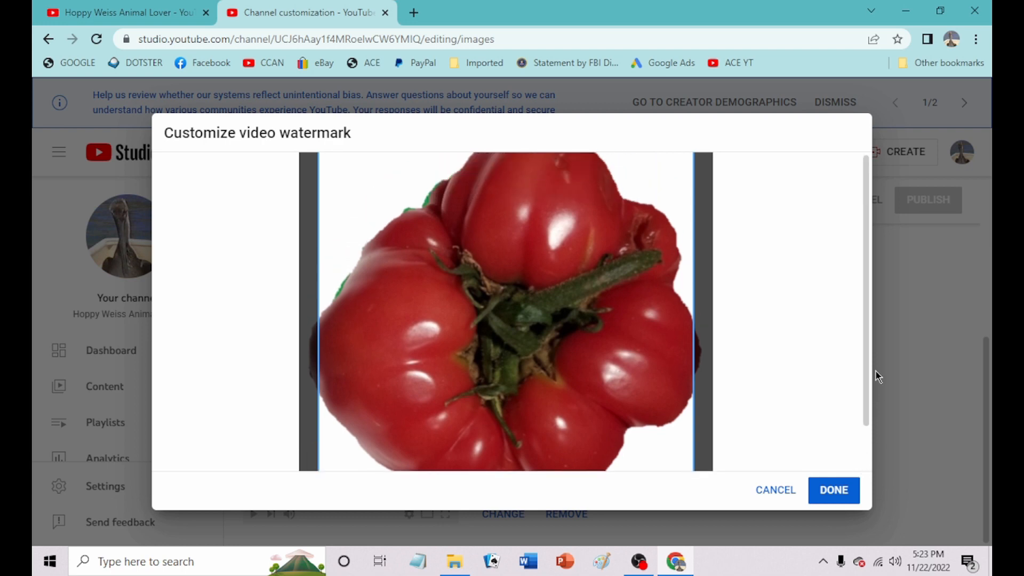
{"action": "left_click", "coordinate": [837, 497]}
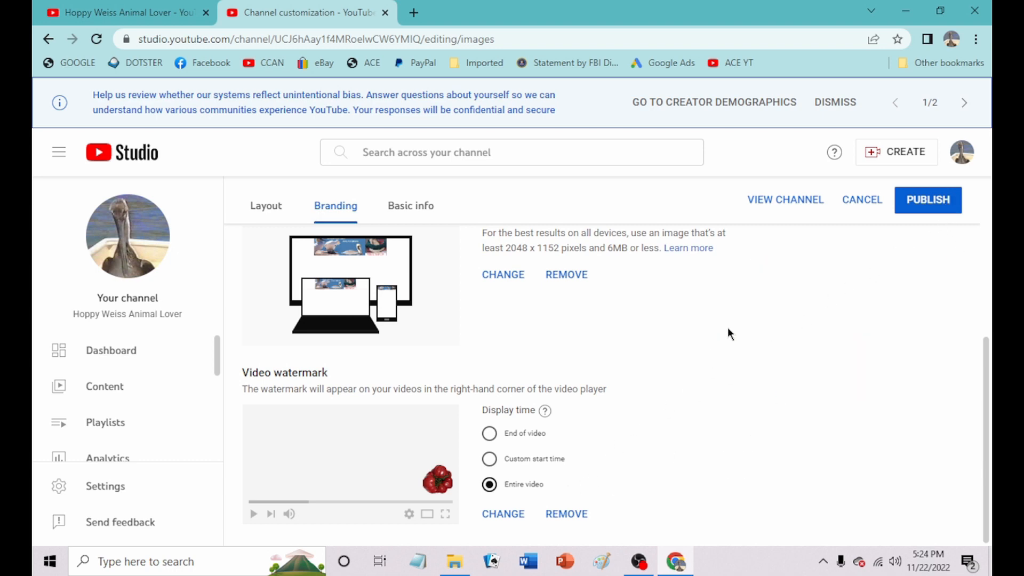
{"action": "left_click", "coordinate": [863, 200]}
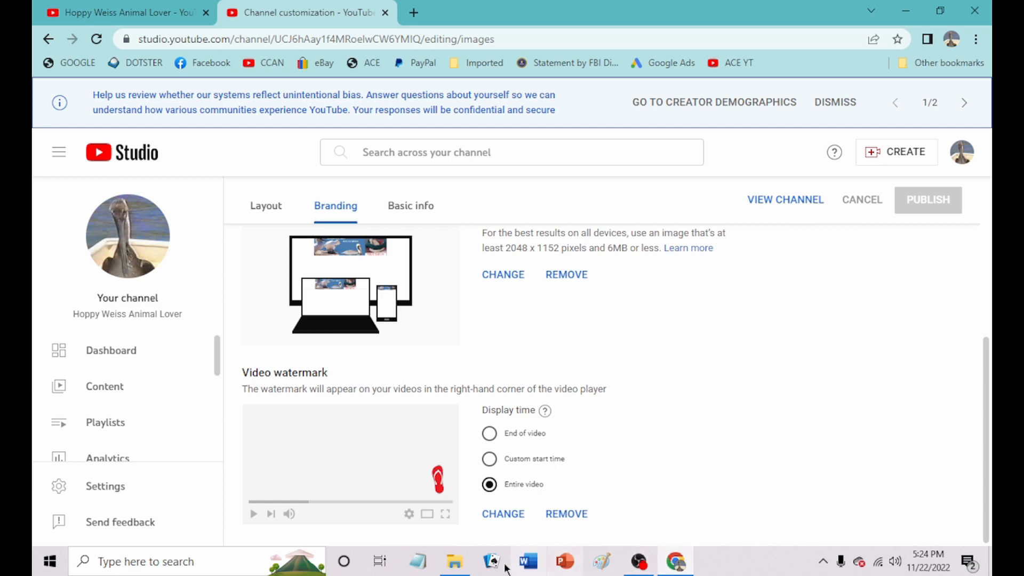
Switch to the WATERMARK folder in File Explorer and open DART BASEBALL ICONW in Paint 3D
{"action": "left_click", "coordinate": [448, 514]}
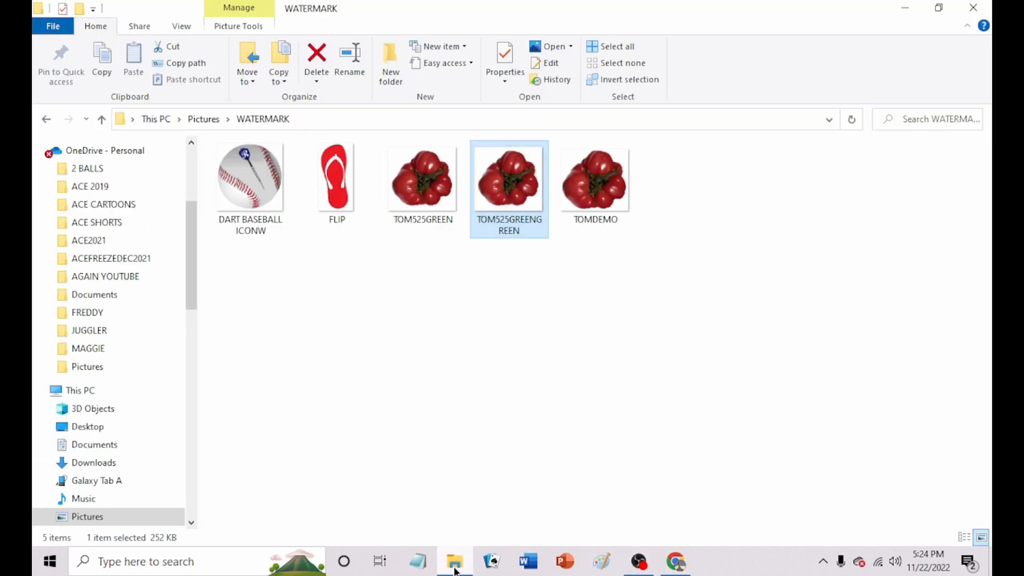
{"action": "left_click", "coordinate": [492, 408]}
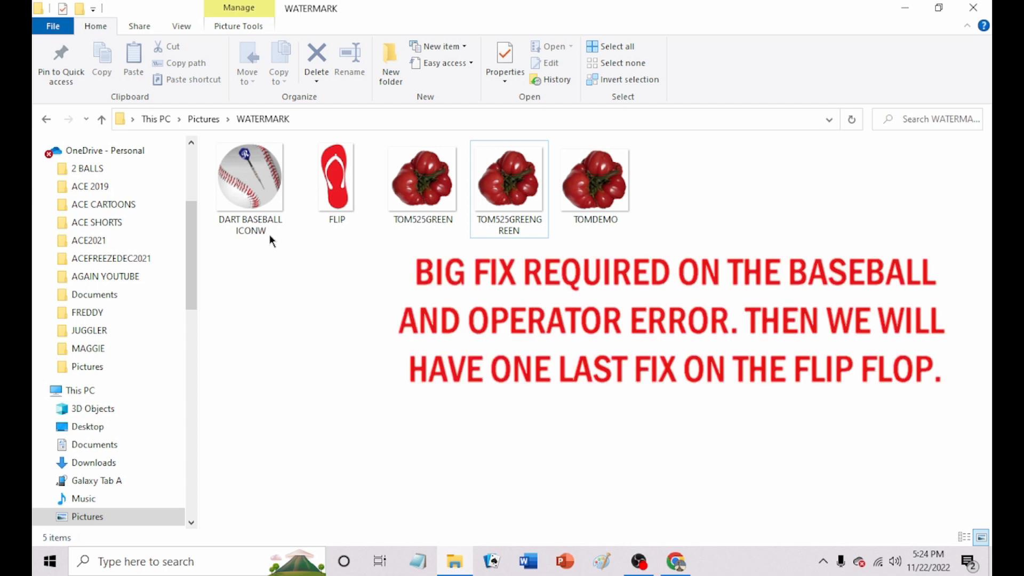
{"action": "left_click", "coordinate": [252, 190]}
{"action": "right_click", "coordinate": [252, 191]}
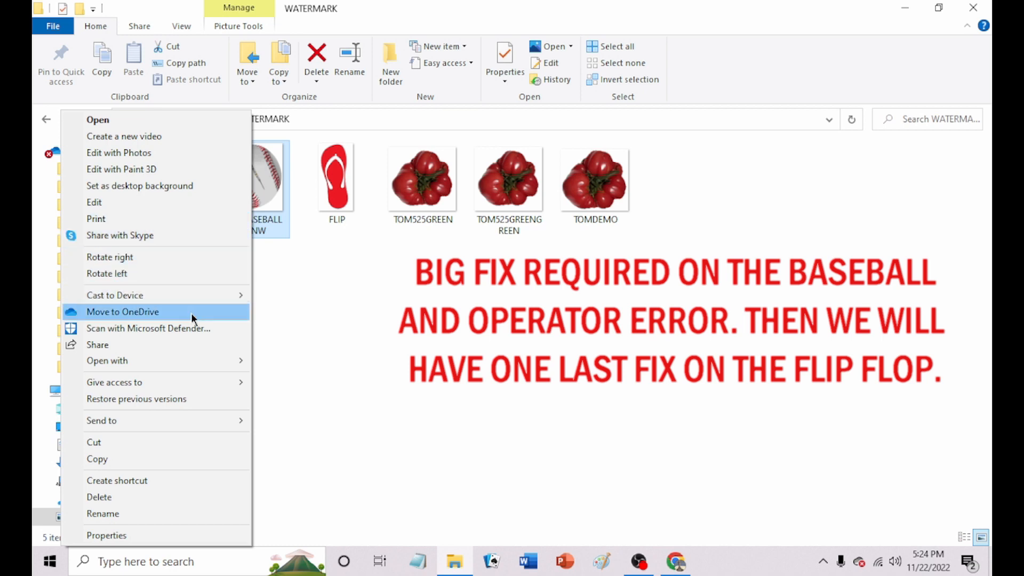
{"action": "mouse_move", "coordinate": [184, 363]}
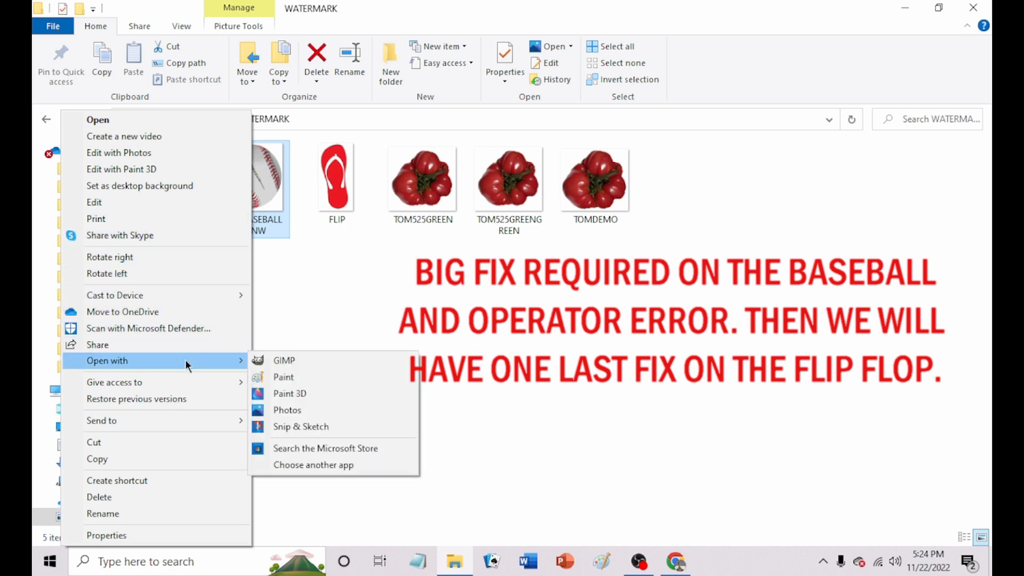
{"action": "left_click", "coordinate": [292, 393]}
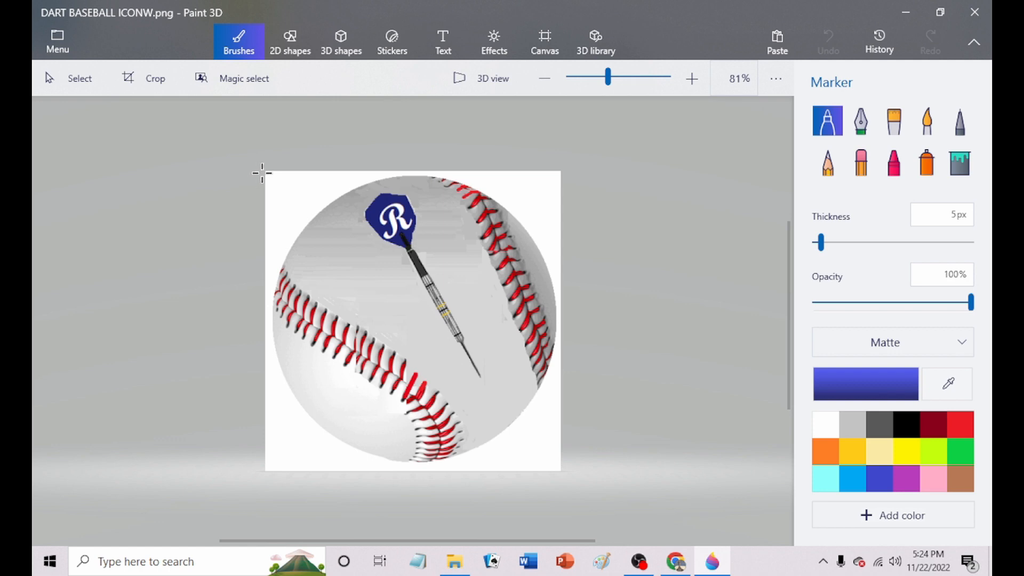
{"action": "mouse_move", "coordinate": [266, 341]}
{"action": "left_mouse_down"}
{"action": "mouse_move", "coordinate": [334, 423]}
{"action": "mouse_move", "coordinate": [367, 432]}
{"action": "left_mouse_up"}
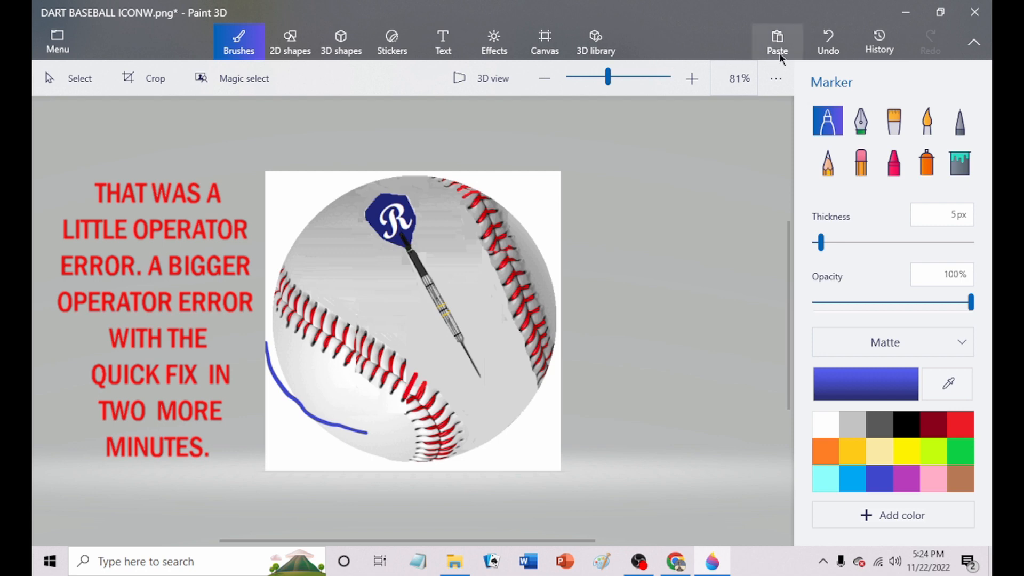
{"action": "left_click", "coordinate": [837, 41]}
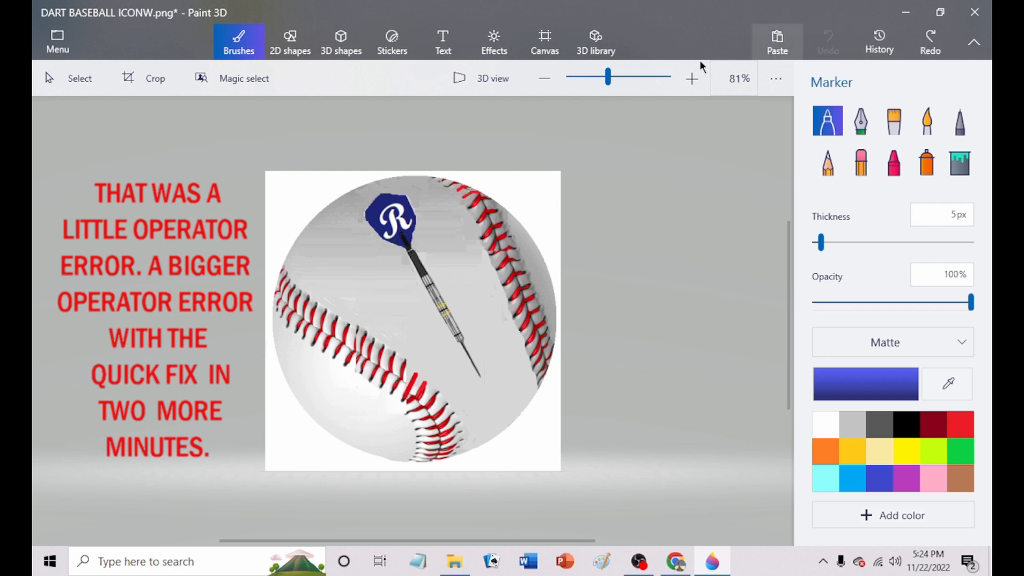
{"action": "left_click", "coordinate": [72, 78]}
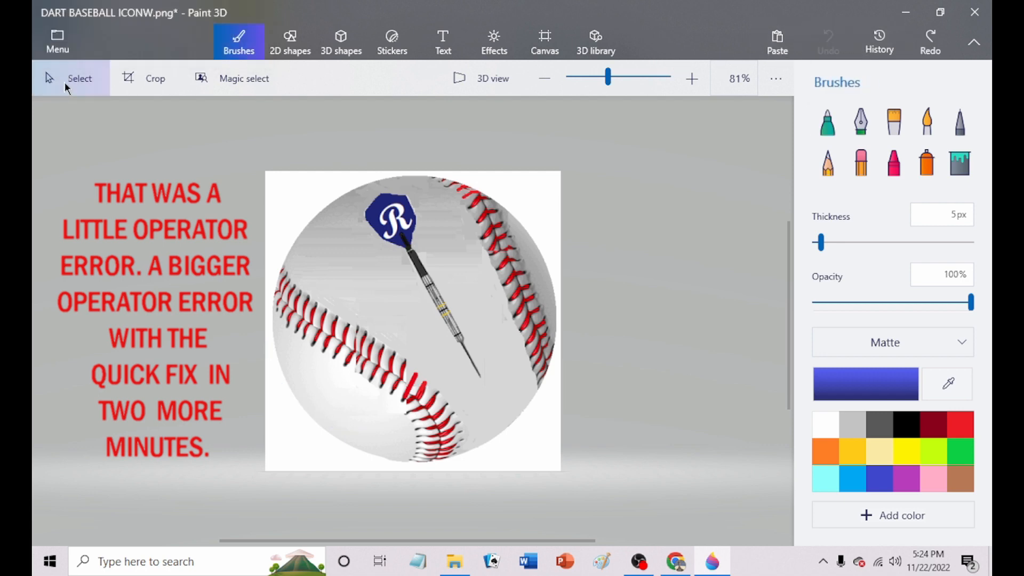
{"action": "left_click_drag", "start_coordinate": [264, 168], "coordinate": [560, 473]}
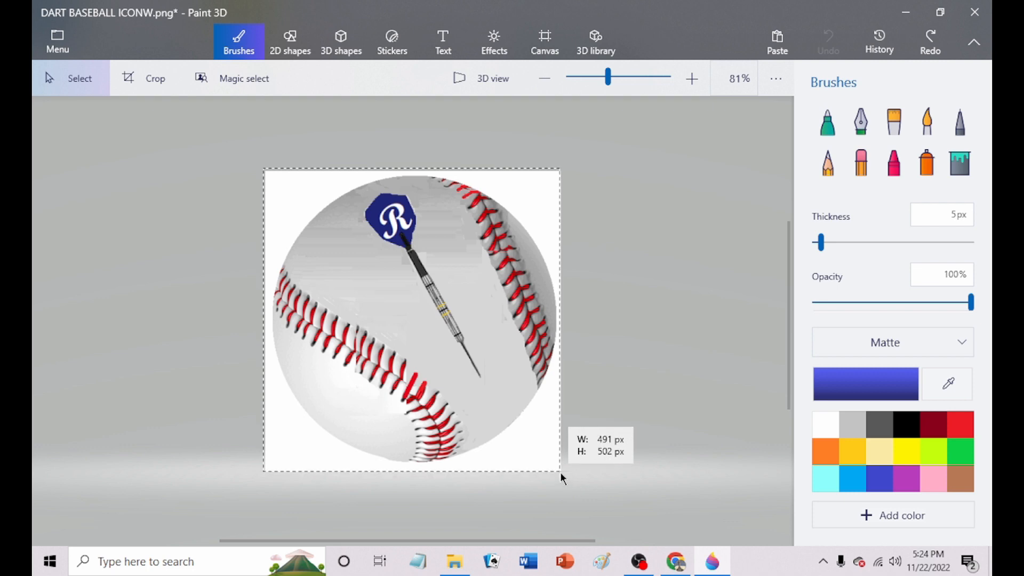
{"action": "left_click_drag", "start_coordinate": [560, 472], "coordinate": [559, 471]}
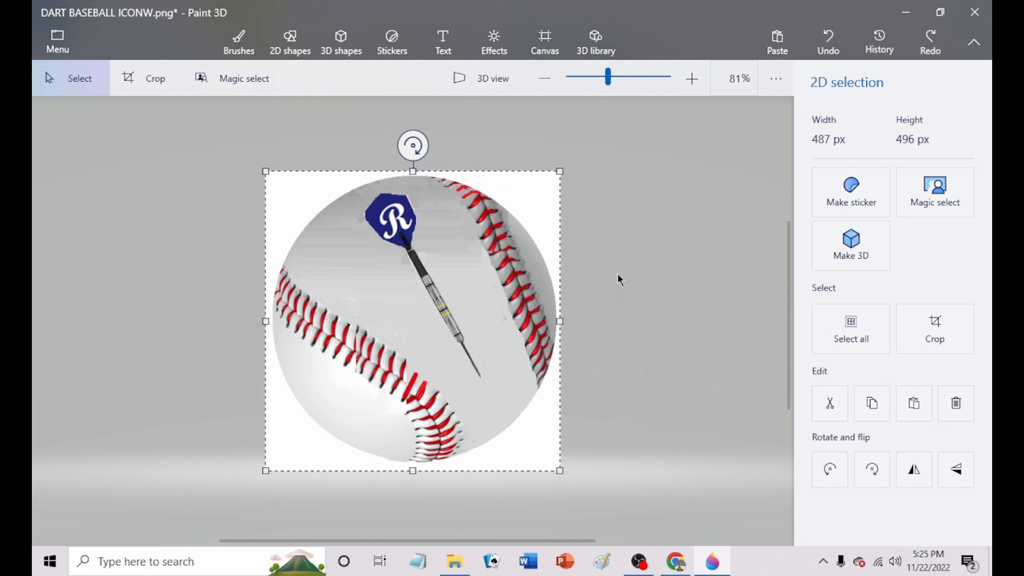
{"action": "key", "text": "b"}
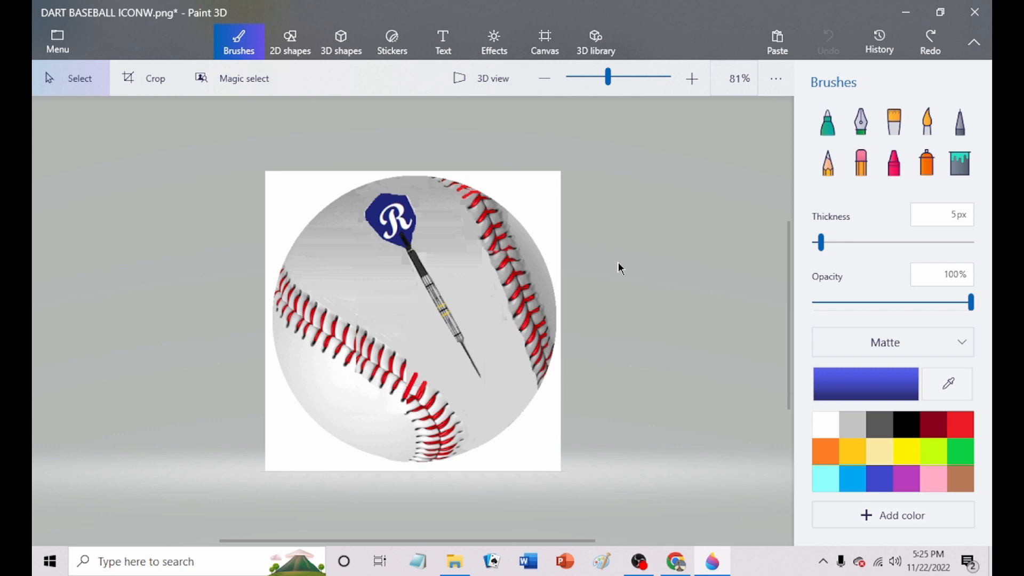
Cut out the whole baseball with Magic select, adding the missing area below the lower seam to the cutout
{"action": "left_click", "coordinate": [238, 83]}
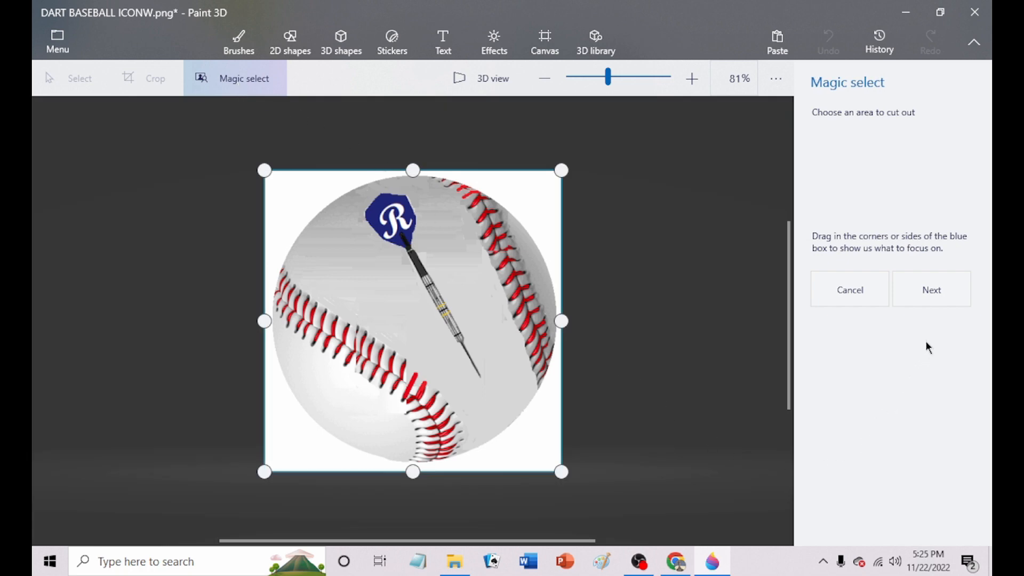
{"action": "left_click", "coordinate": [948, 290]}
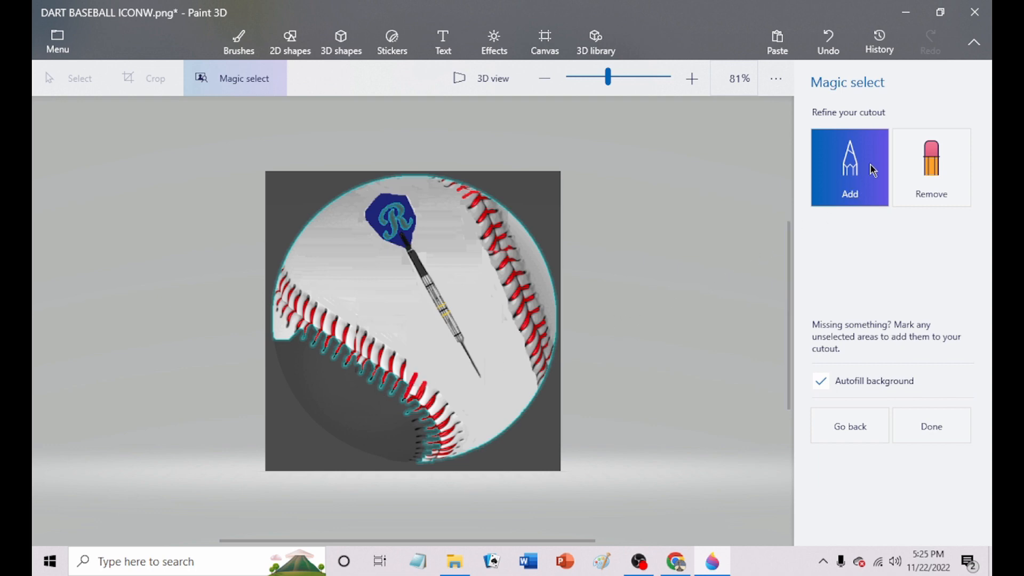
{"action": "left_click", "coordinate": [945, 176]}
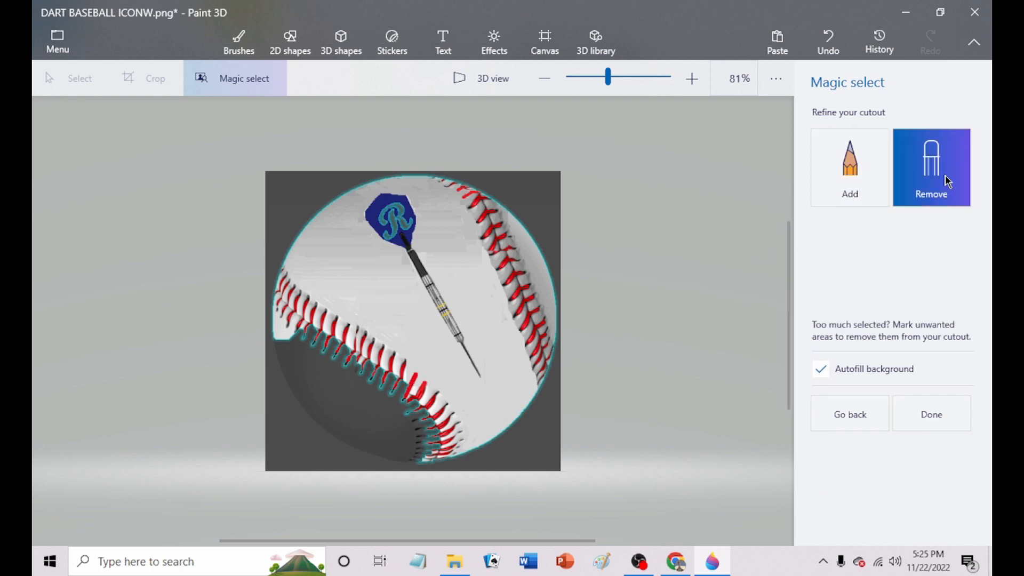
{"action": "left_click", "coordinate": [850, 170]}
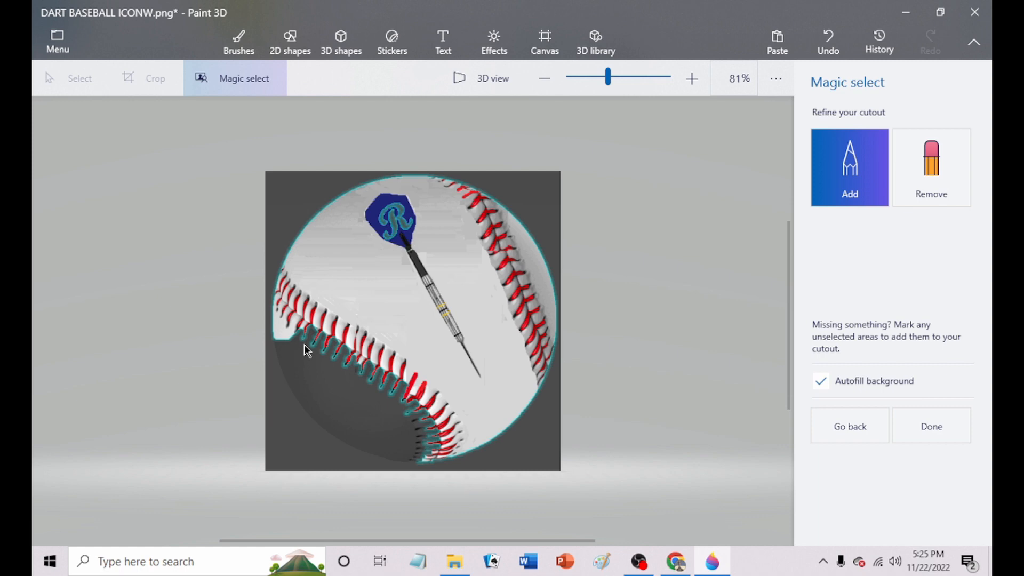
{"action": "mouse_move", "coordinate": [291, 347]}
{"action": "left_mouse_down"}
{"action": "mouse_move", "coordinate": [383, 409]}
{"action": "mouse_move", "coordinate": [414, 457]}
{"action": "left_mouse_up"}
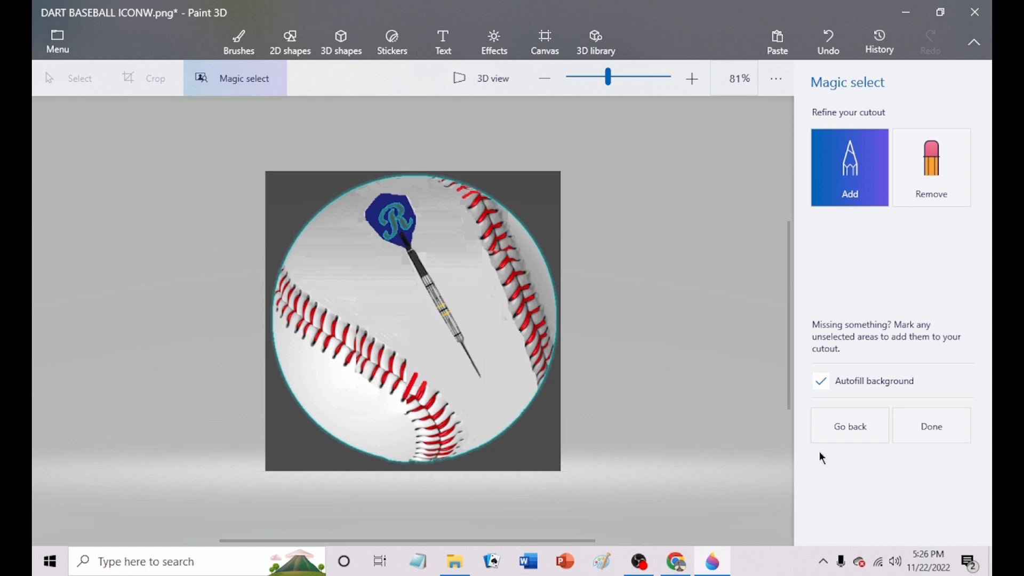
{"action": "left_click", "coordinate": [933, 429]}
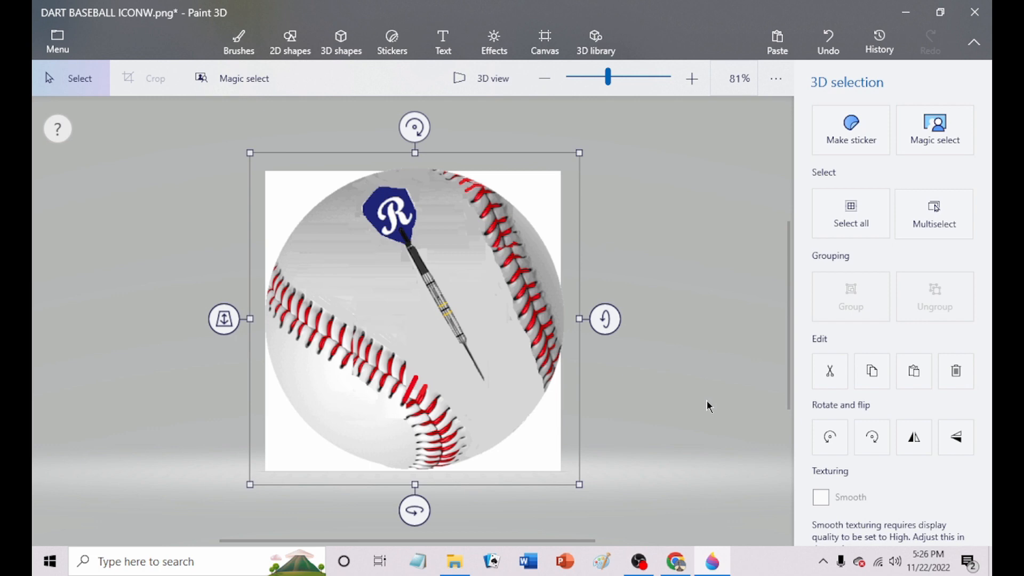
Shift the baseball cutout slightly to line up with the canvas and copy it
{"action": "mouse_move", "coordinate": [411, 324]}
{"action": "left_mouse_down"}
{"action": "mouse_move", "coordinate": [448, 377]}
{"action": "mouse_move", "coordinate": [413, 313]}
{"action": "mouse_move", "coordinate": [244, 329]}
{"action": "mouse_move", "coordinate": [386, 338]}
{"action": "mouse_move", "coordinate": [404, 327]}
{"action": "left_mouse_up"}
{"action": "right_click", "coordinate": [406, 327]}
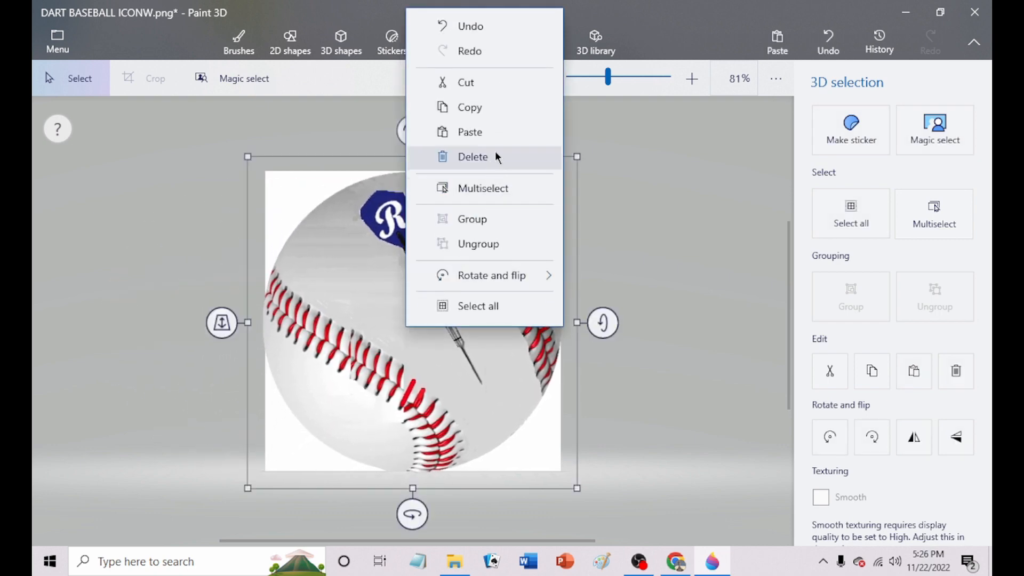
{"action": "left_click", "coordinate": [495, 107]}
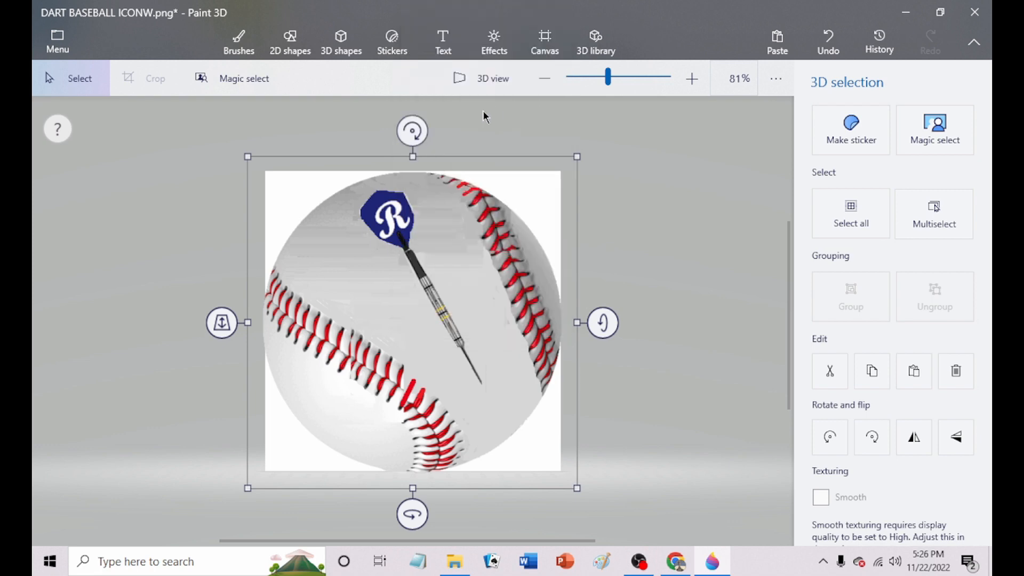
Try to save the baseball cutout as a PNG image with transparency
{"action": "left_click", "coordinate": [57, 38]}
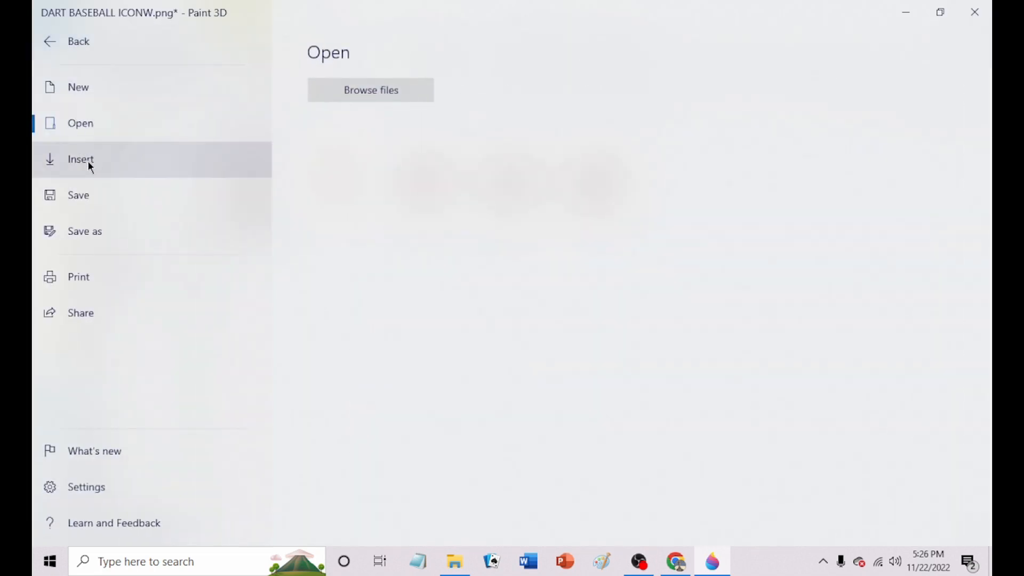
{"action": "left_click", "coordinate": [91, 195]}
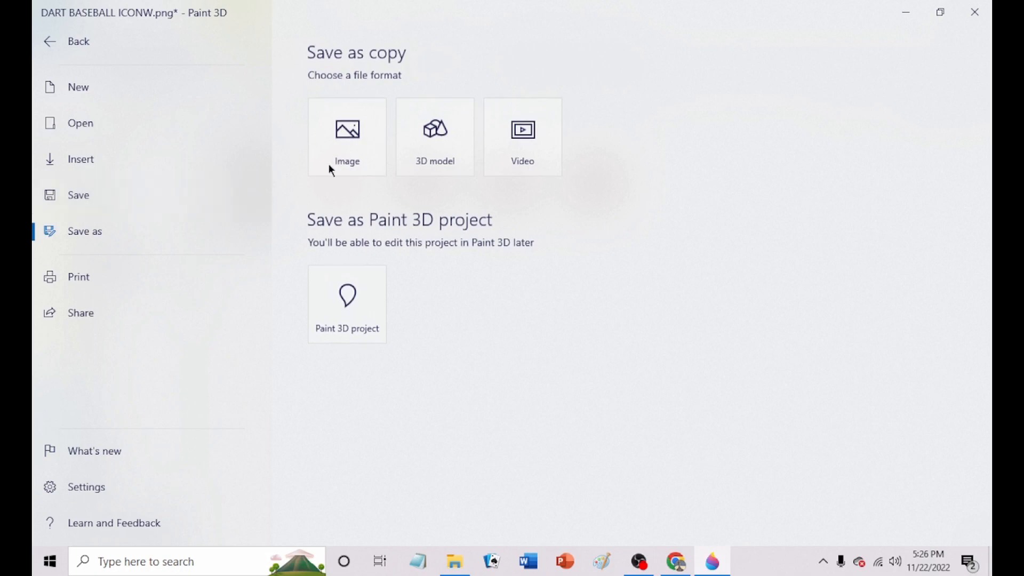
{"action": "left_click", "coordinate": [343, 159]}
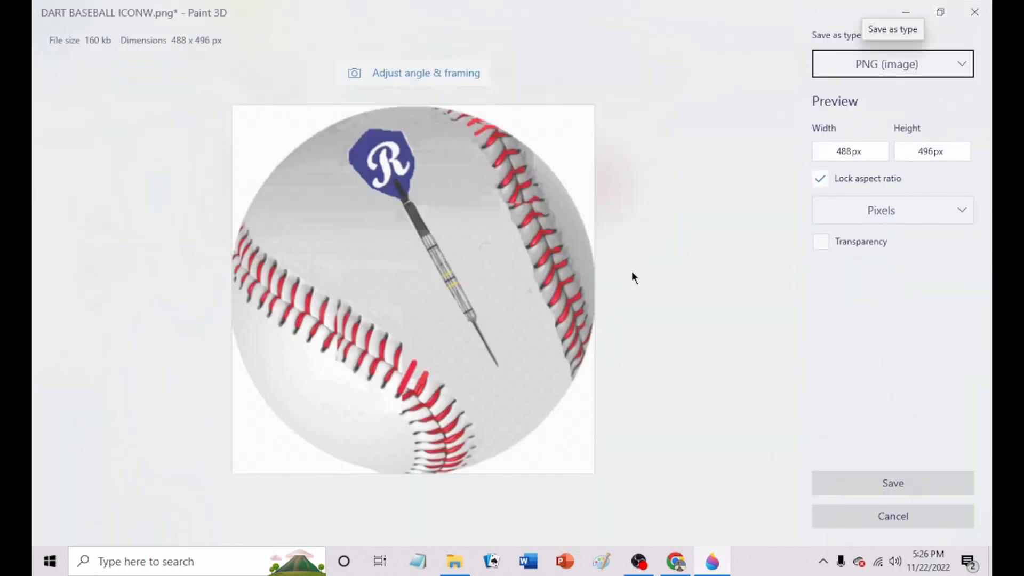
{"action": "left_click", "coordinate": [924, 487]}
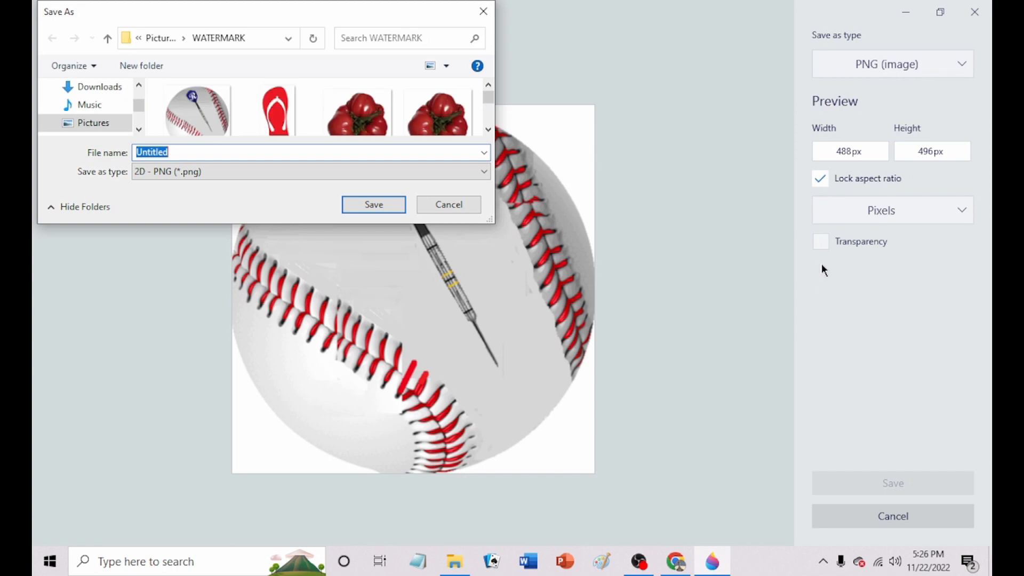
{"action": "left_click", "coordinate": [447, 206]}
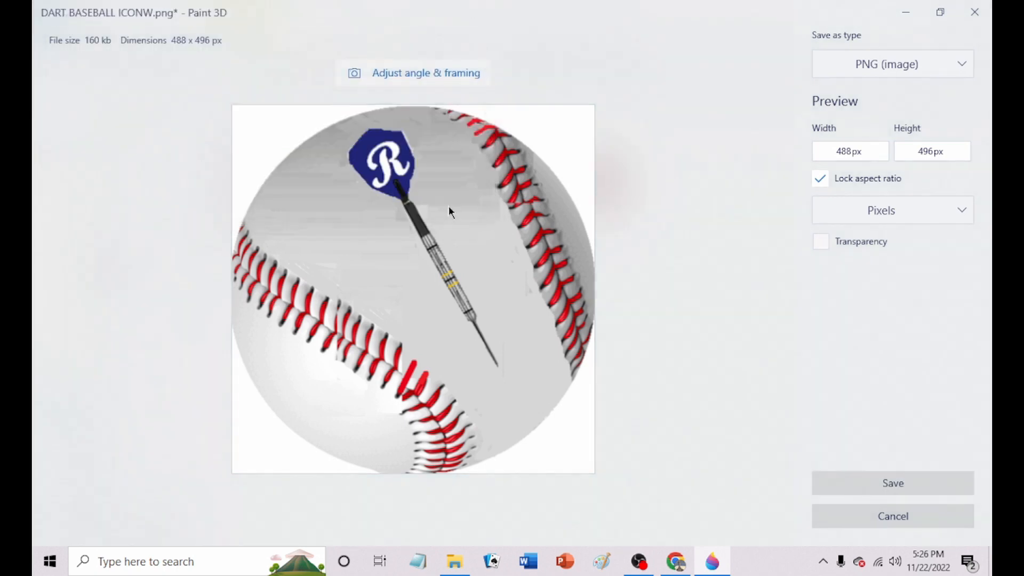
{"action": "left_click", "coordinate": [820, 242]}
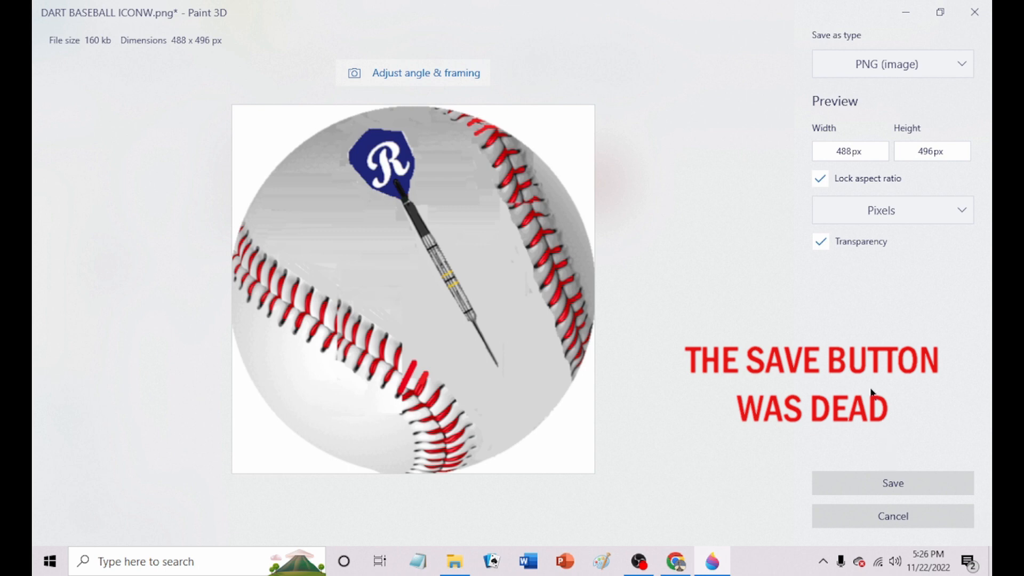
{"action": "left_click", "coordinate": [885, 512]}
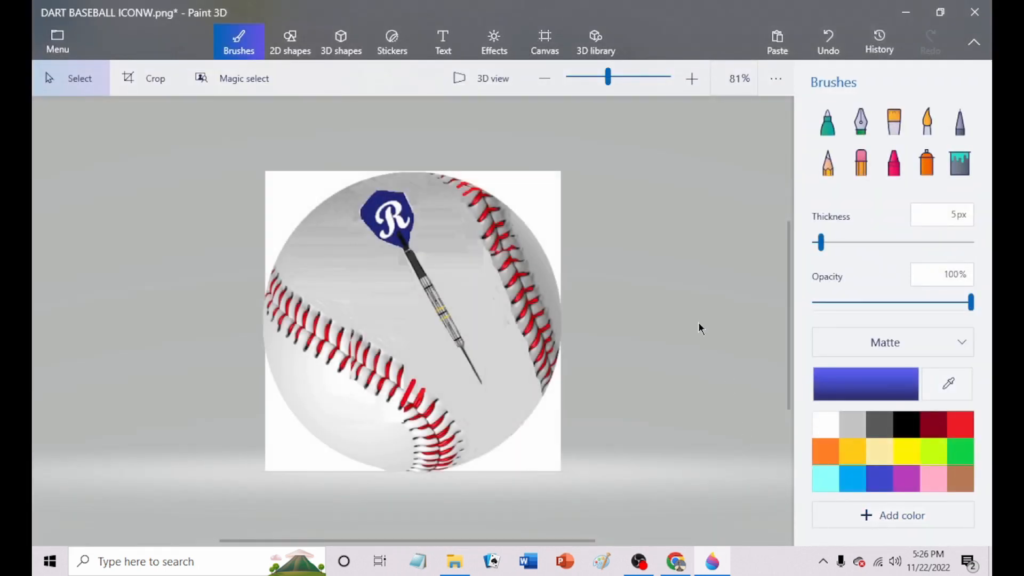
Nudge the baseball cutout slightly, then start a new project without saving the changes to DART BASEBALL ICONW
{"action": "left_click", "coordinate": [468, 290]}
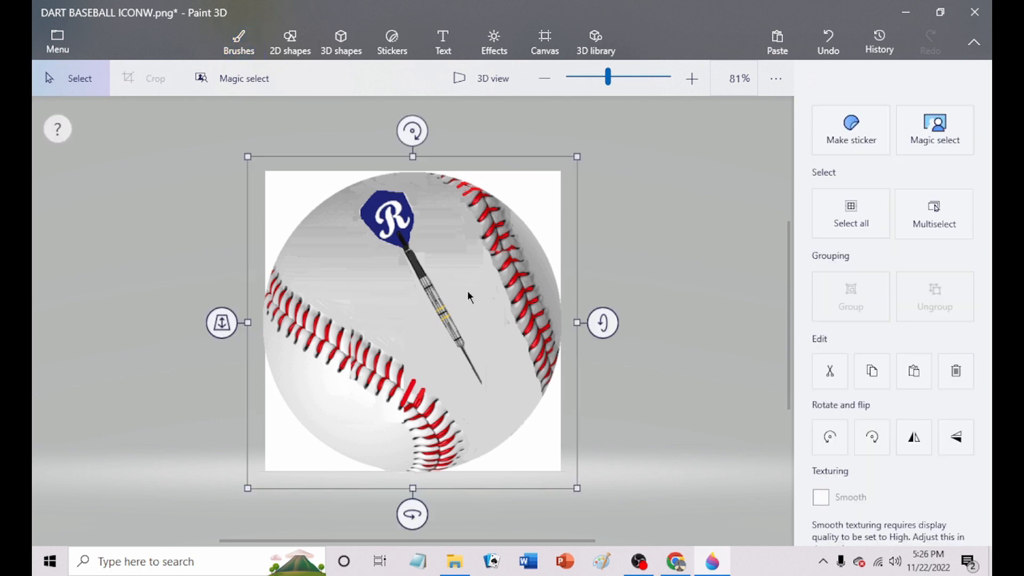
{"action": "mouse_move", "coordinate": [464, 290]}
{"action": "left_mouse_down"}
{"action": "mouse_move", "coordinate": [336, 281]}
{"action": "mouse_move", "coordinate": [469, 292]}
{"action": "mouse_move", "coordinate": [458, 288]}
{"action": "left_mouse_up"}
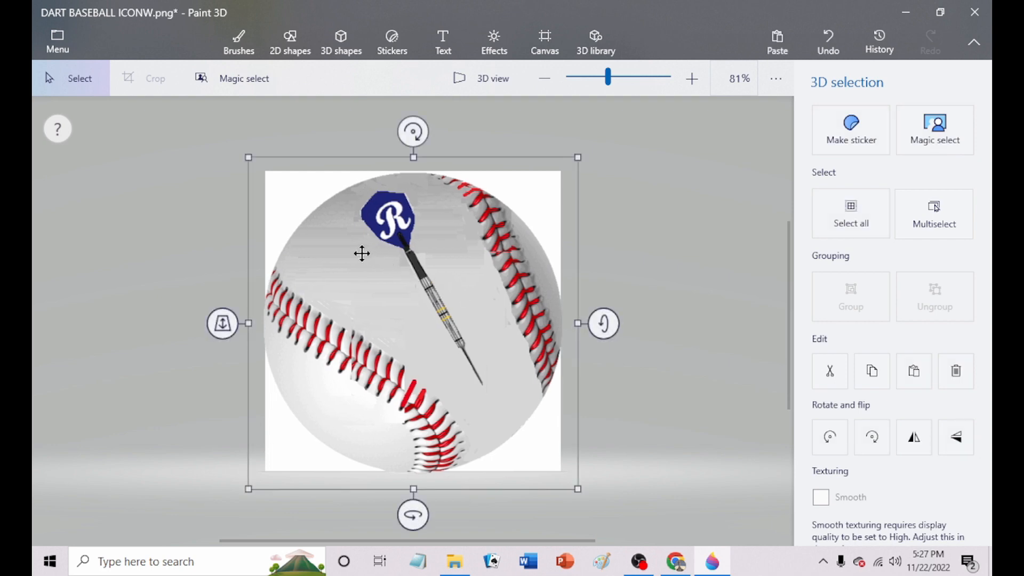
{"action": "left_click", "coordinate": [58, 42]}
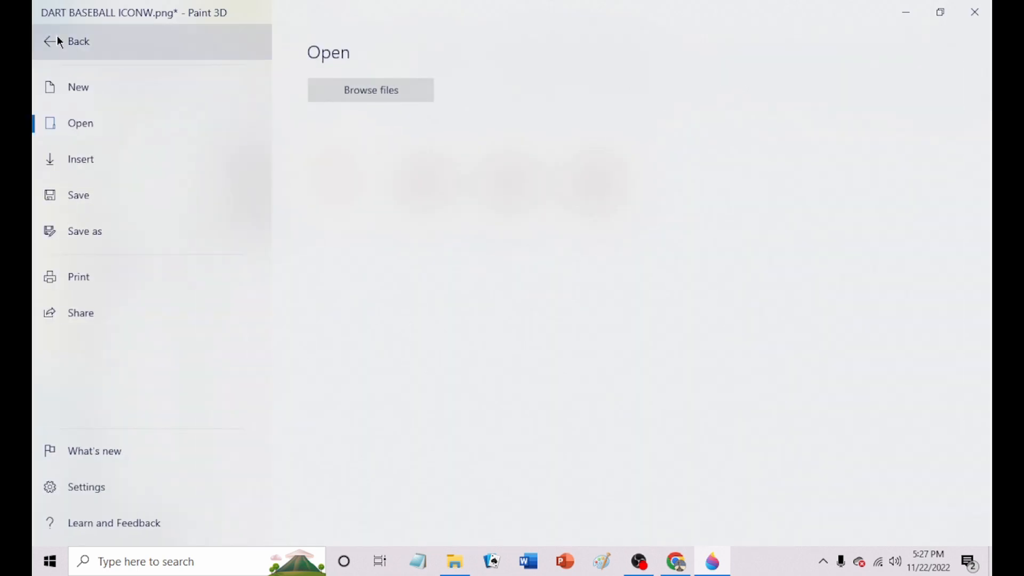
{"action": "left_click", "coordinate": [96, 97]}
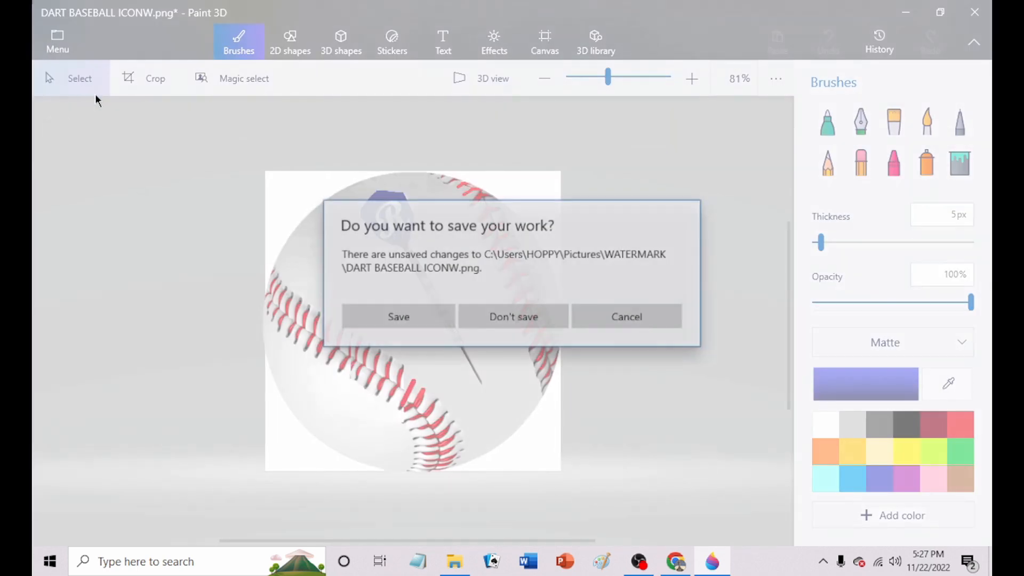
{"action": "left_click", "coordinate": [533, 312]}
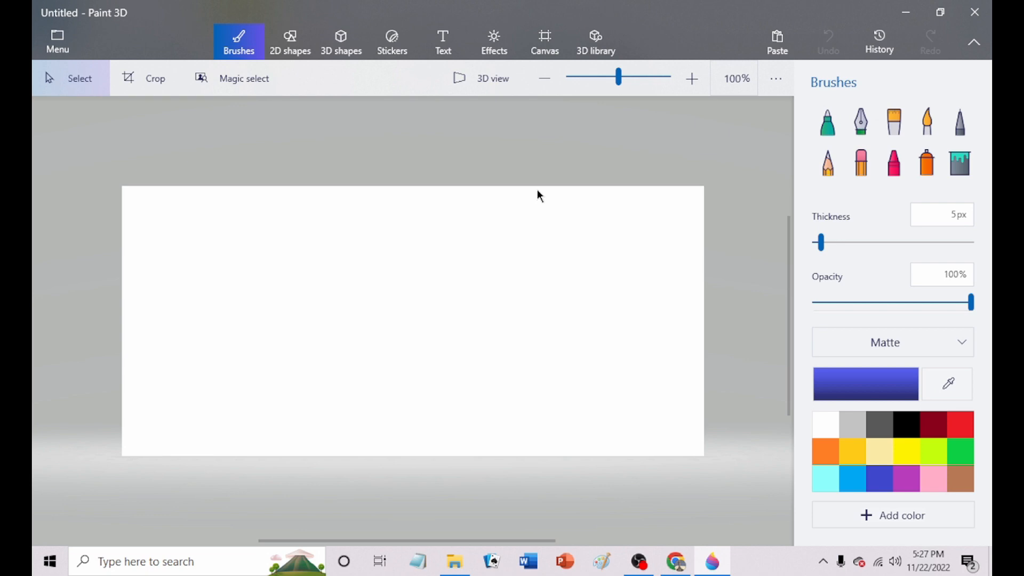
Resize the blank canvas to 444 px wide and 444 px high
{"action": "left_click", "coordinate": [545, 39]}
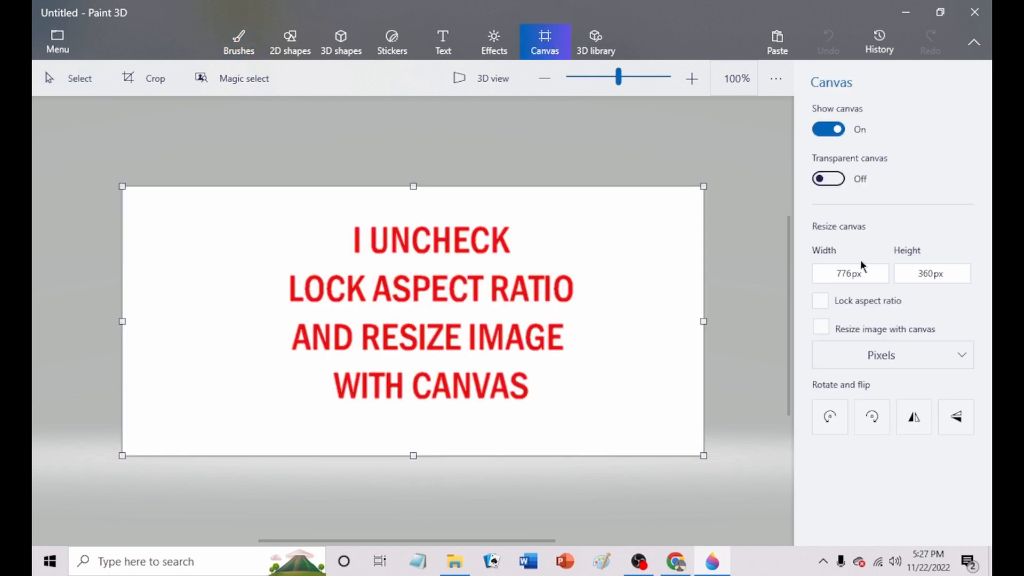
{"action": "left_click_drag", "start_coordinate": [835, 272], "coordinate": [853, 273]}
{"action": "type", "text": "444"}
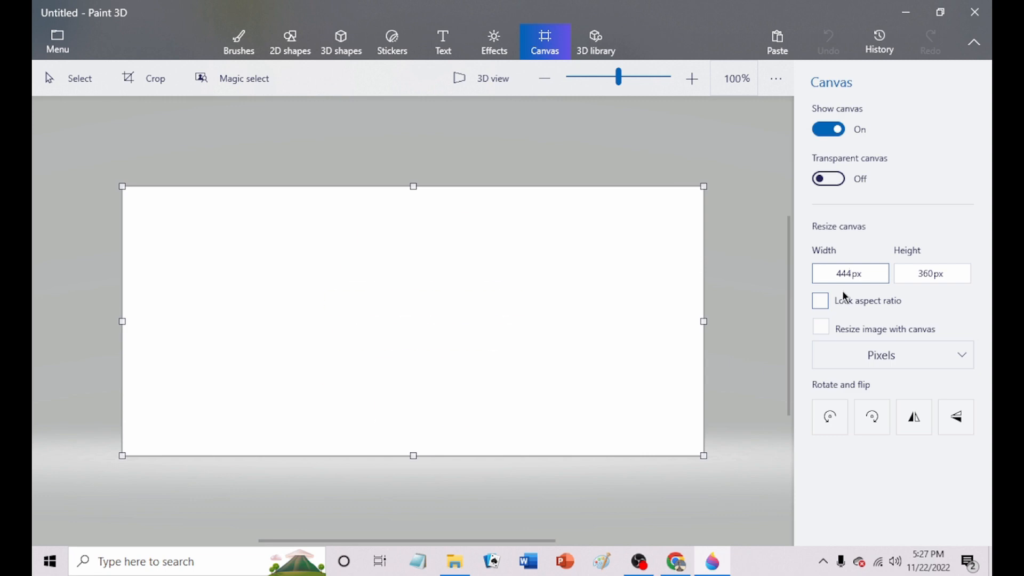
{"action": "type", "text": "4"}
{"action": "key", "text": "Tab"}
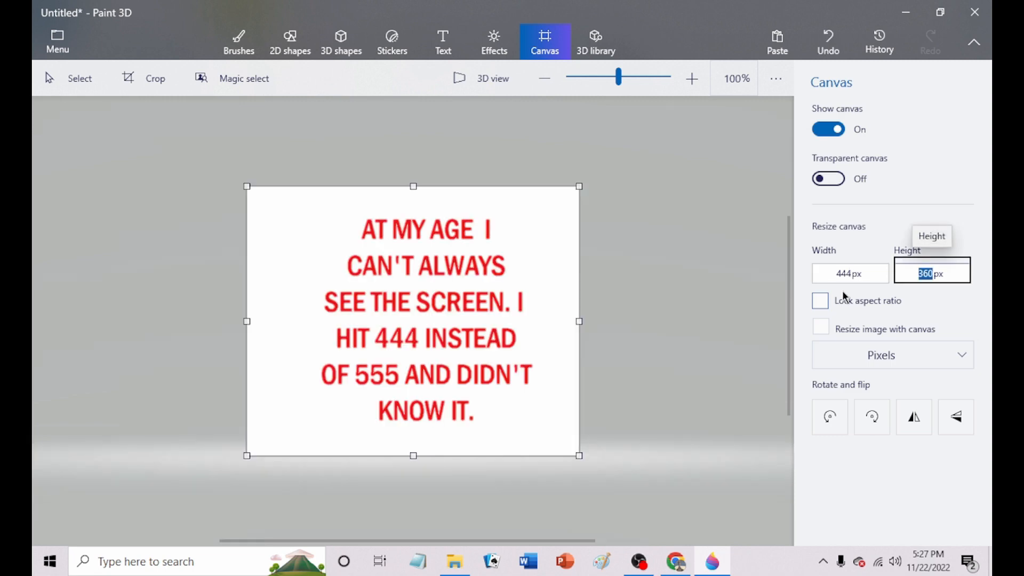
{"action": "type", "text": "444"}
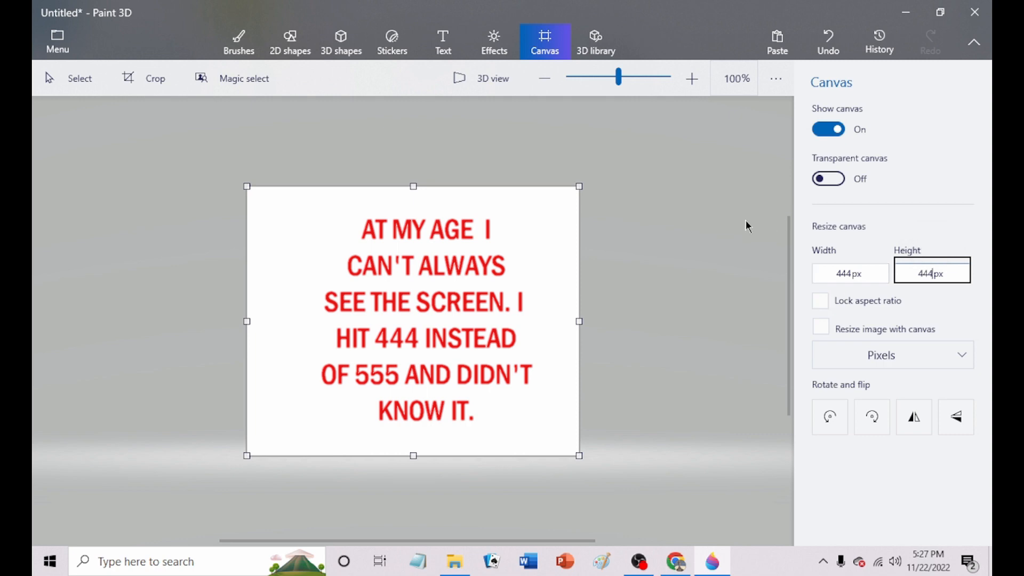
{"action": "key", "text": "Return"}
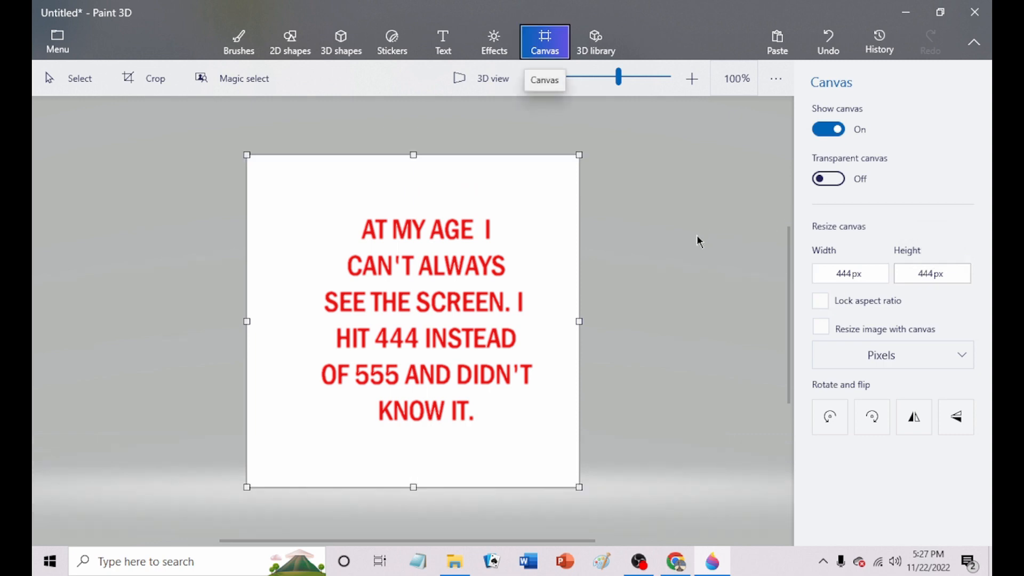
Paste the baseball cutout onto the square canvas and shrink it to fit inside the canvas edges
{"action": "right_click", "coordinate": [462, 281]}
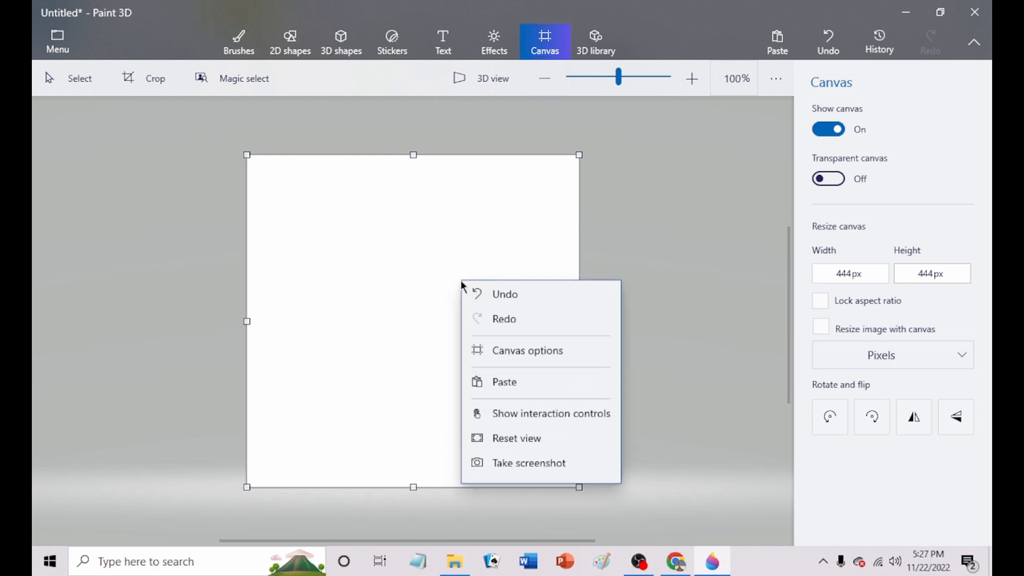
{"action": "left_click", "coordinate": [502, 388]}
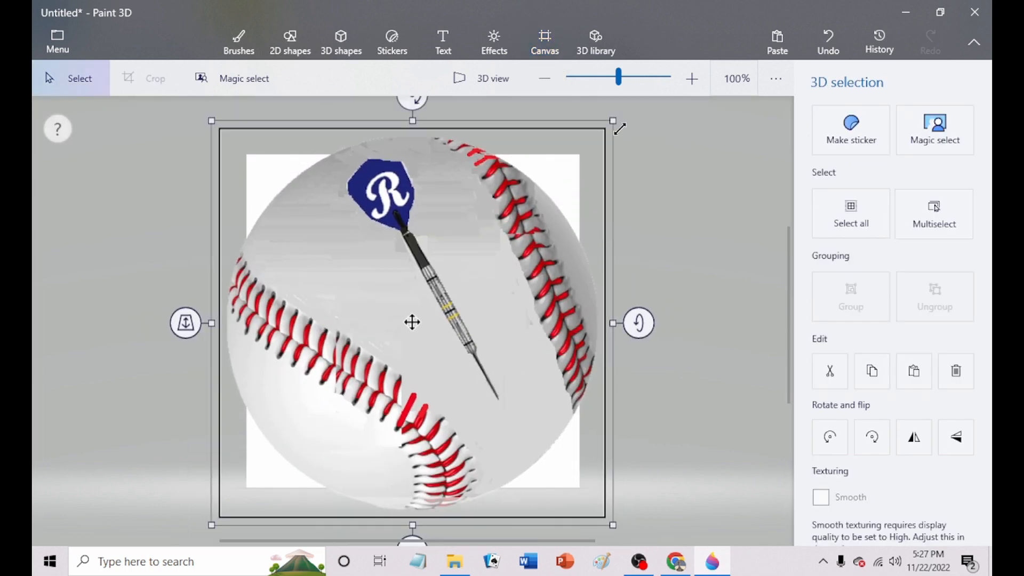
{"action": "left_click_drag", "start_coordinate": [619, 128], "coordinate": [549, 188]}
{"action": "left_click_drag", "start_coordinate": [420, 320], "coordinate": [442, 293]}
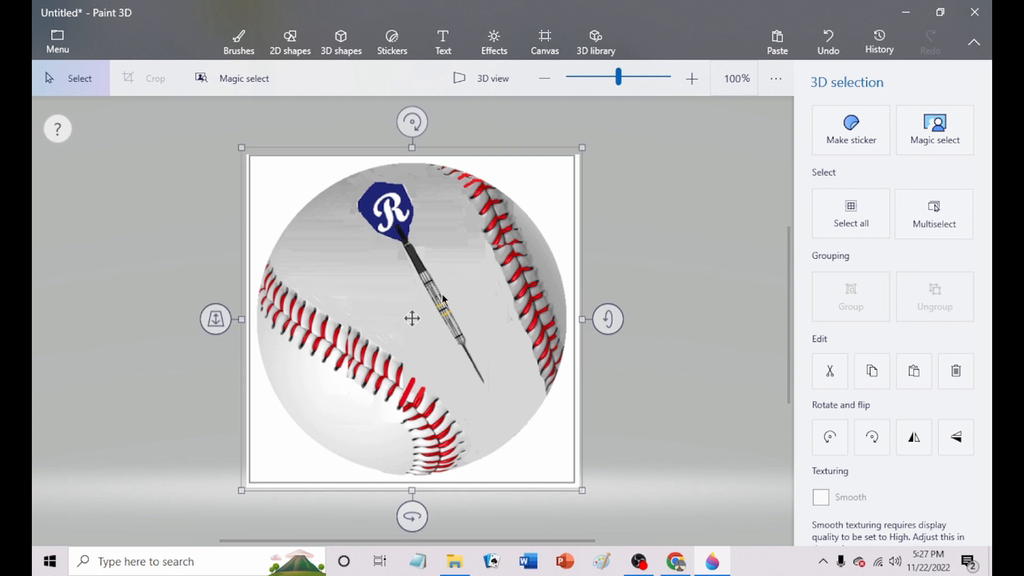
{"action": "left_click", "coordinate": [642, 363]}
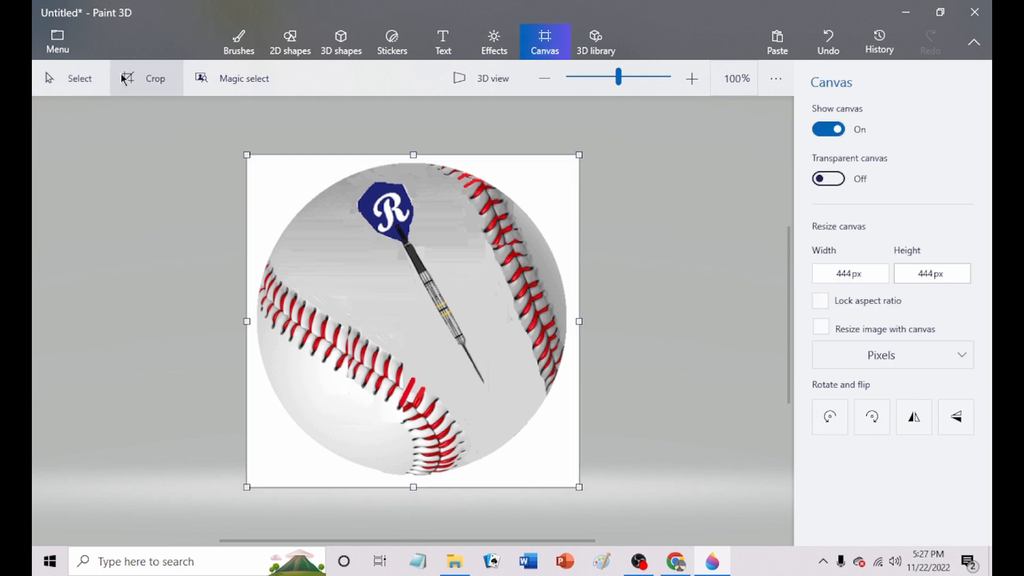
Save the baseball as a PNG image with transparency in the WATERMARK folder, named DARTBDEMO
{"action": "left_click", "coordinate": [64, 48]}
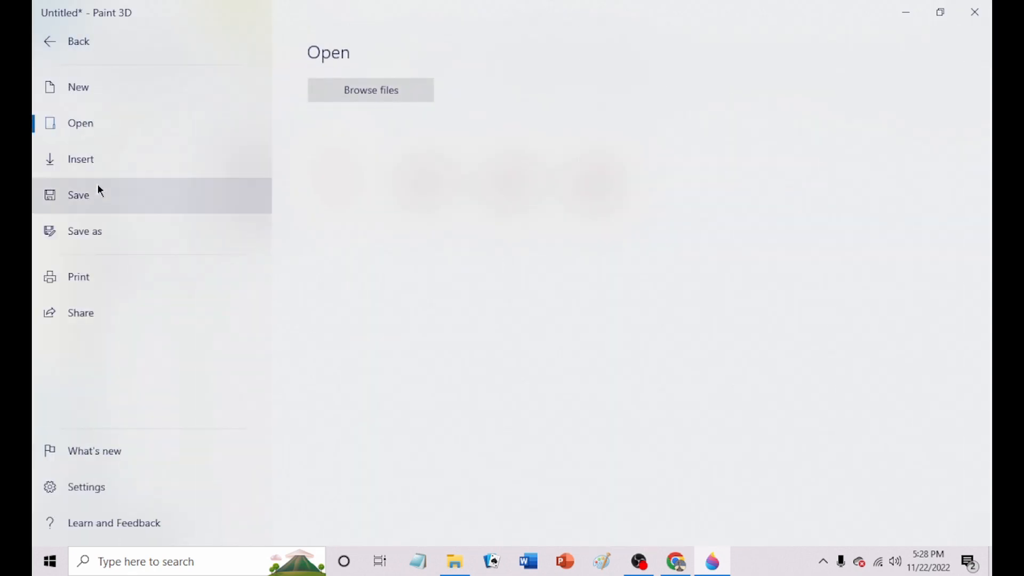
{"action": "left_click", "coordinate": [97, 197]}
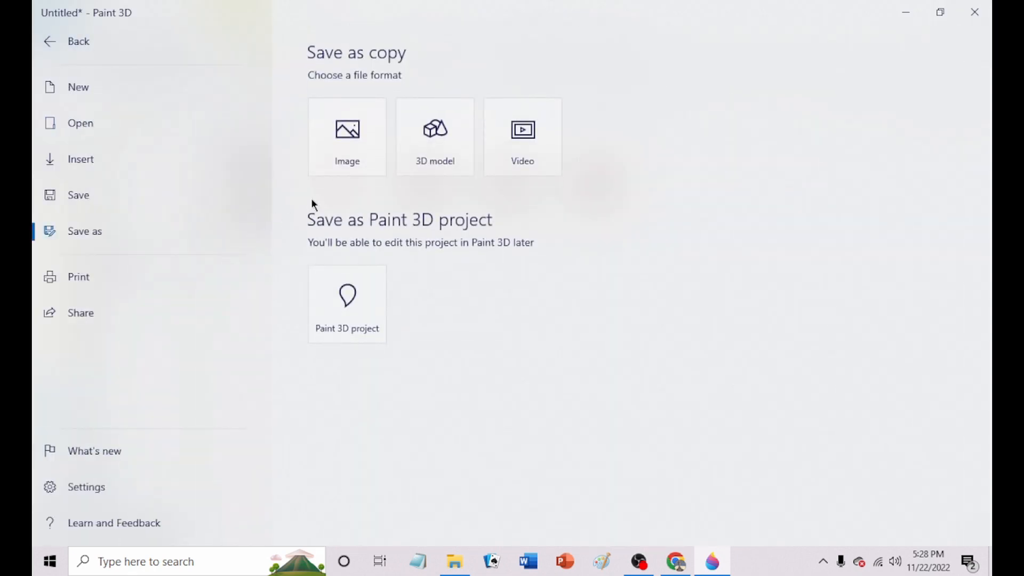
{"action": "left_click", "coordinate": [342, 157]}
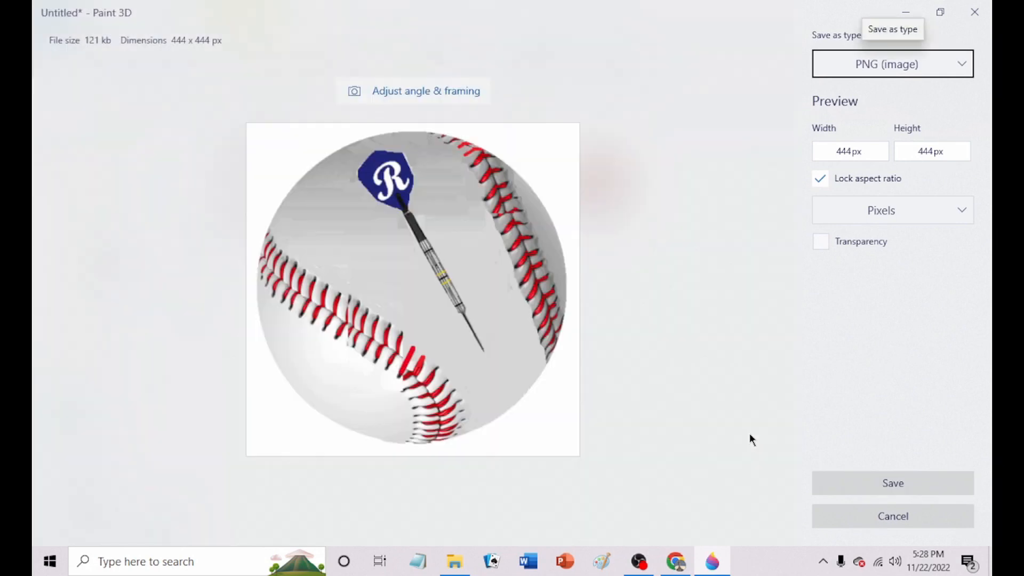
{"action": "left_click", "coordinate": [821, 240]}
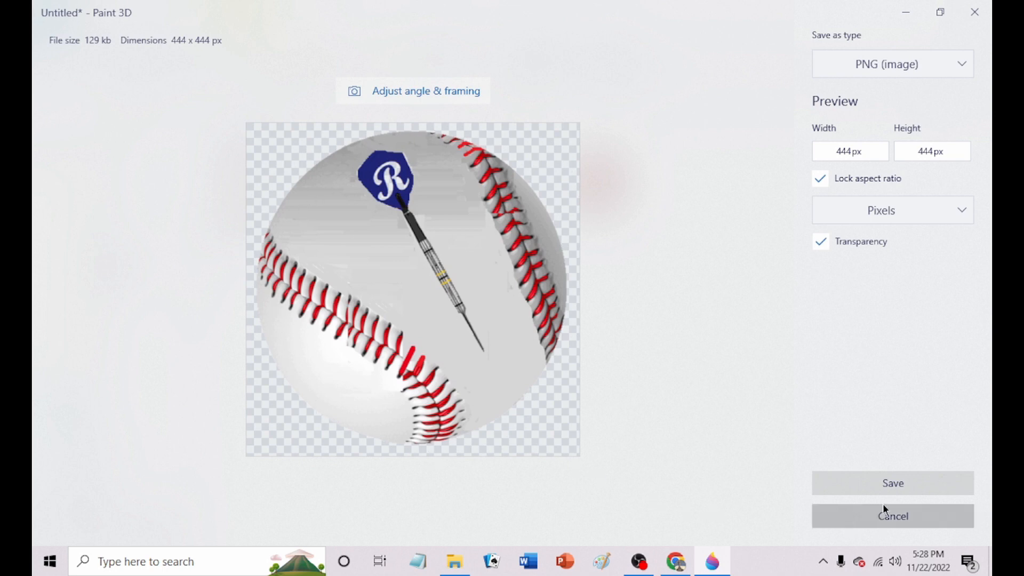
{"action": "left_click", "coordinate": [901, 482]}
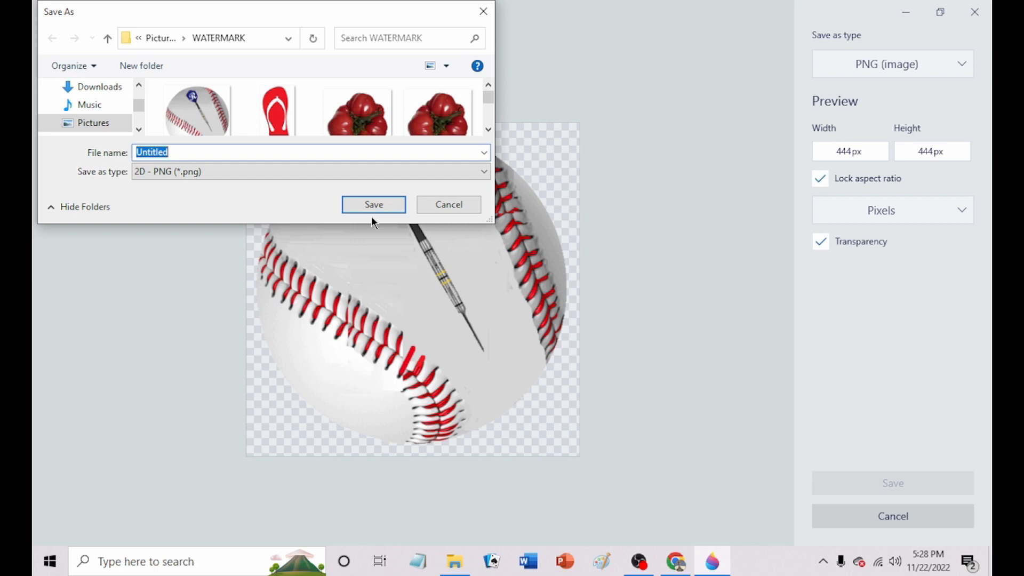
{"action": "type", "text": "DART"}
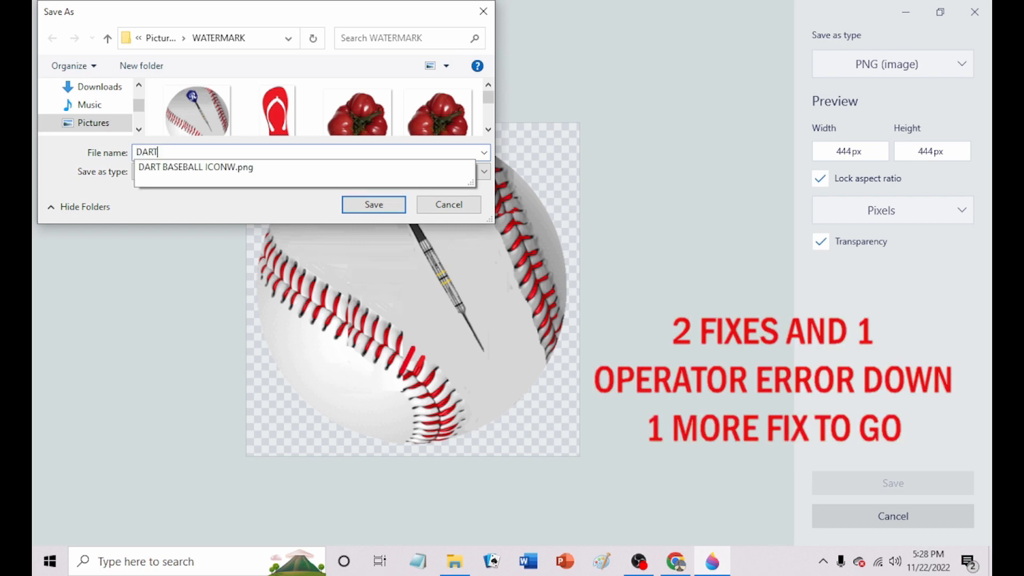
{"action": "type", "text": "B"}
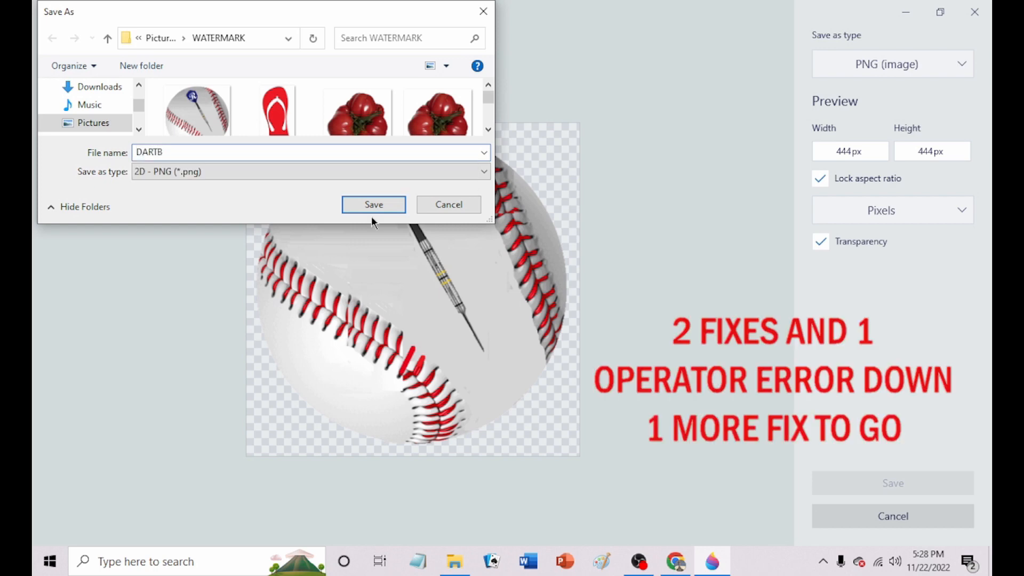
{"action": "type", "text": "DEMO"}
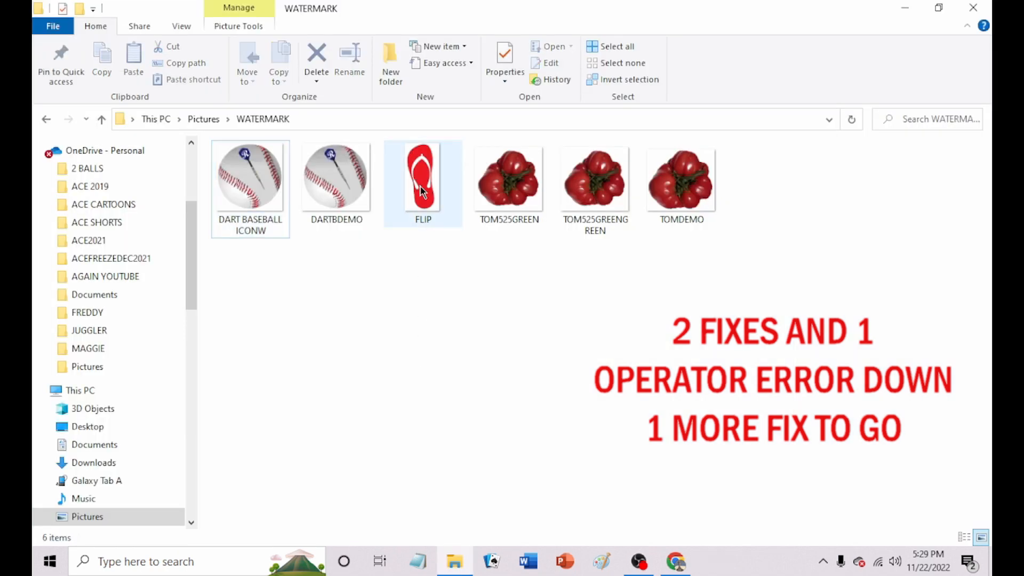
Open the FLIP image from the WATERMARK folder in Paint 3D
{"action": "right_click", "coordinate": [422, 190]}
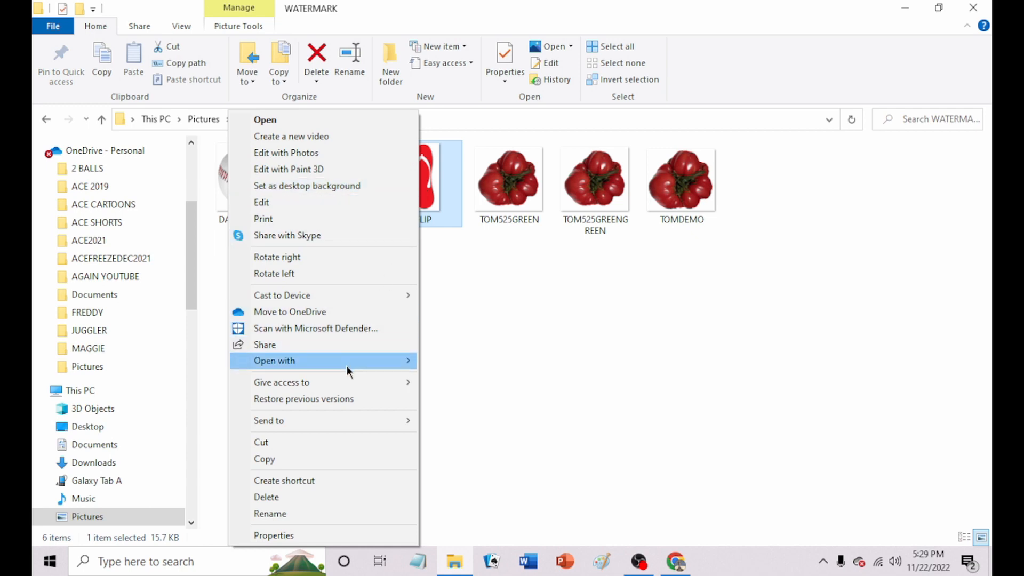
{"action": "mouse_move", "coordinate": [347, 366]}
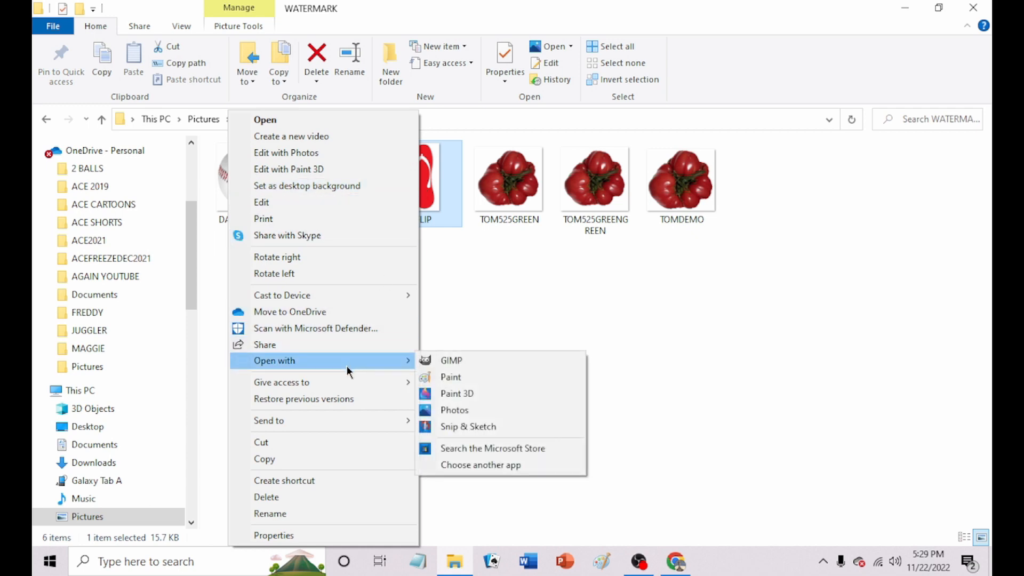
{"action": "left_click", "coordinate": [462, 392]}
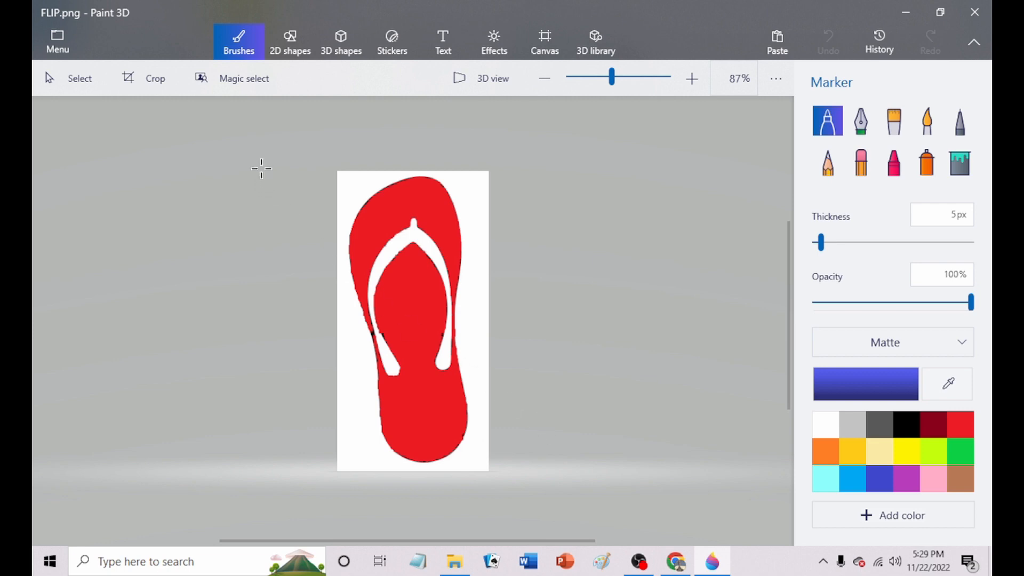
Cut out the red flip-flop with Magic select over the full image, autofilling the background, and nudge the cutout on the canvas
{"action": "left_click", "coordinate": [235, 80]}
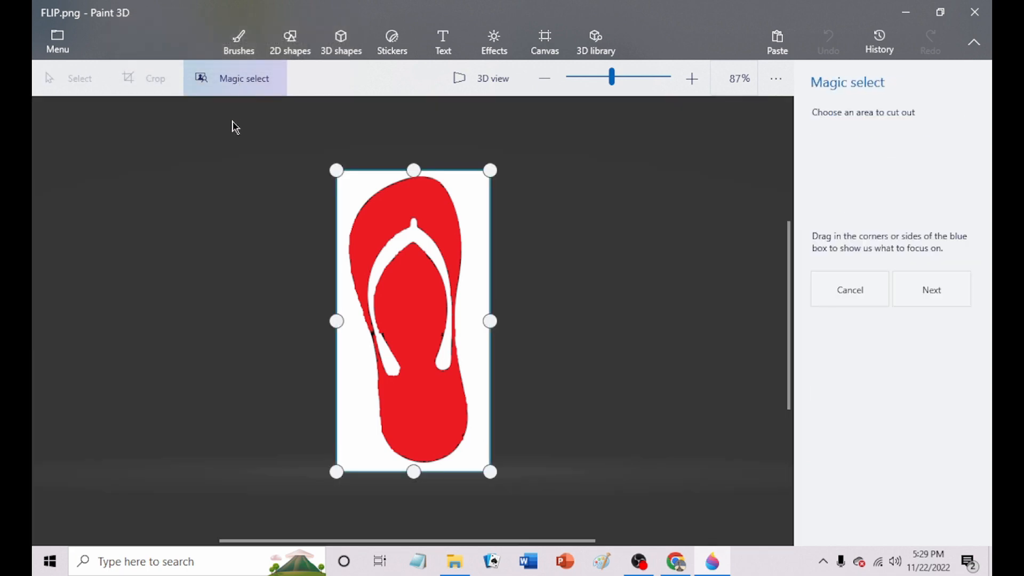
{"action": "left_click", "coordinate": [956, 290]}
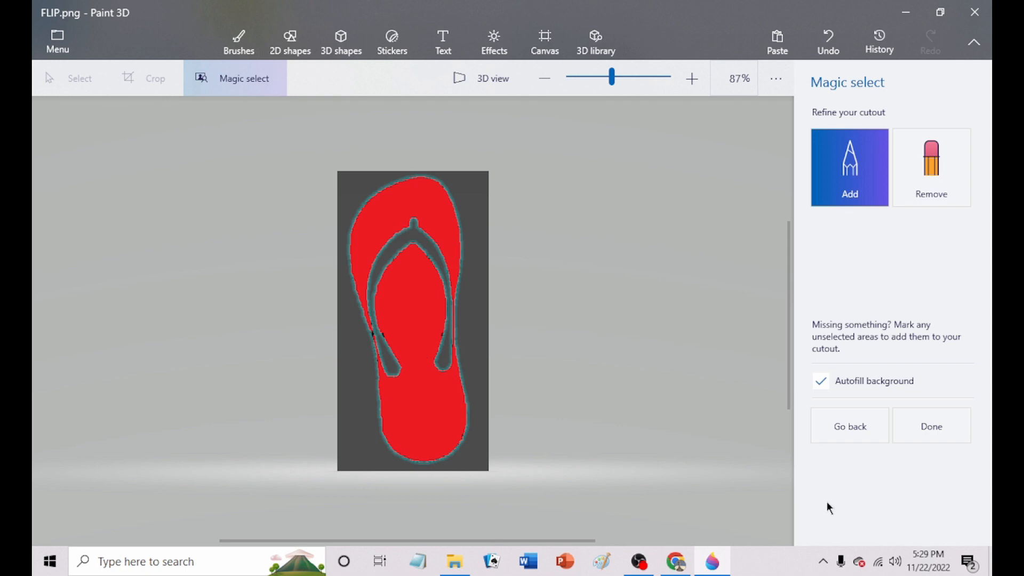
{"action": "left_click", "coordinate": [942, 442]}
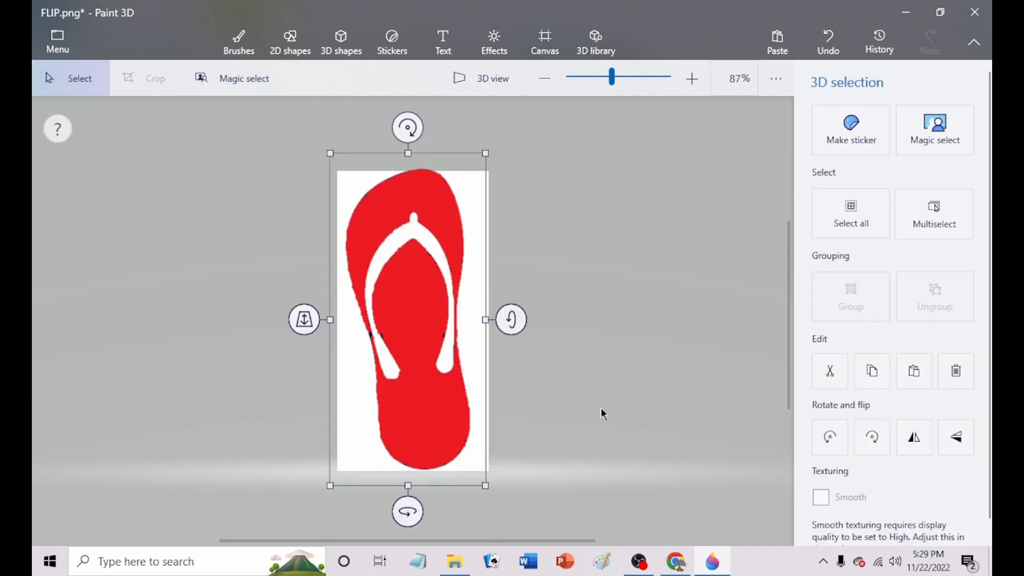
{"action": "mouse_move", "coordinate": [433, 320]}
{"action": "left_mouse_down"}
{"action": "mouse_move", "coordinate": [423, 317]}
{"action": "mouse_move", "coordinate": [560, 354]}
{"action": "mouse_move", "coordinate": [427, 320]}
{"action": "left_mouse_up"}
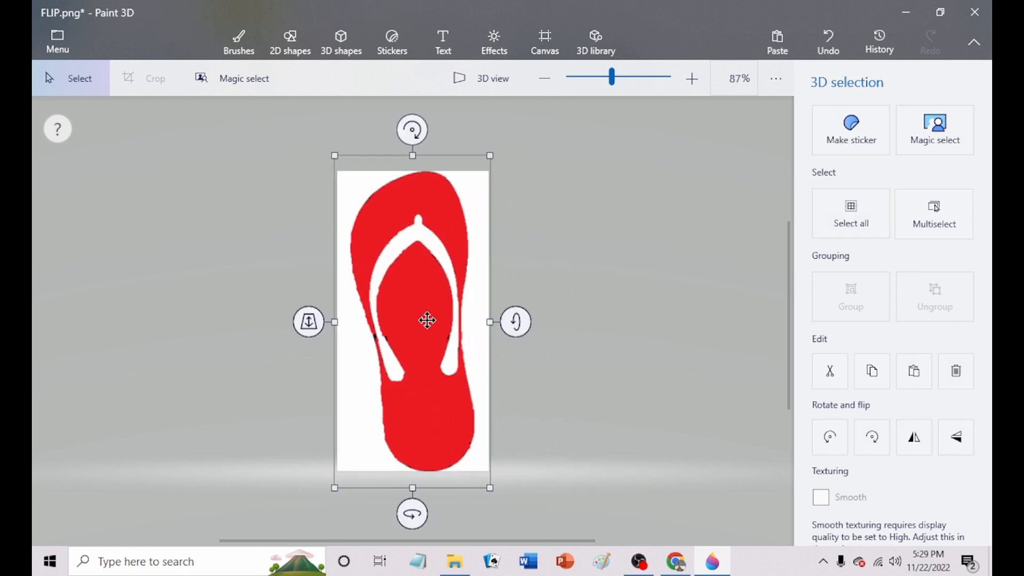
Check the canvas's pixel width and height by selecting its whole area, and clear the selection
{"action": "left_click", "coordinate": [574, 344]}
{"action": "left_click_drag", "start_coordinate": [331, 169], "coordinate": [494, 472]}
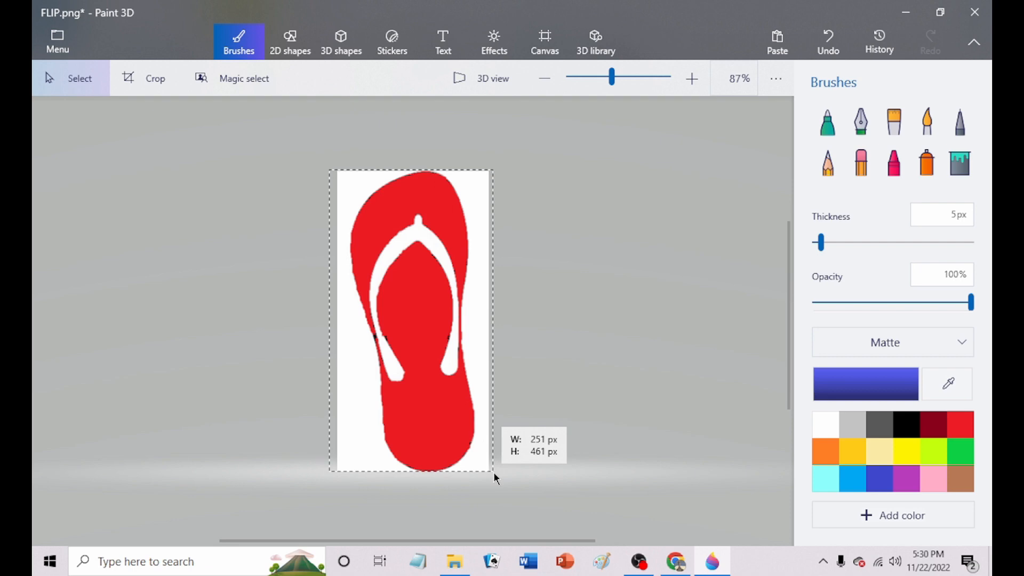
{"action": "left_click_drag", "start_coordinate": [494, 472], "coordinate": [494, 472]}
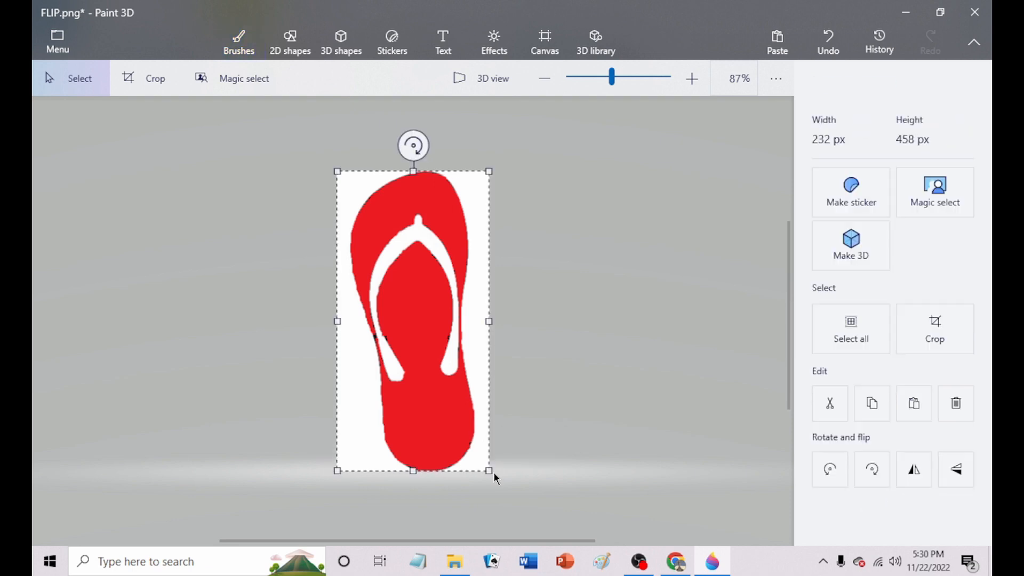
{"action": "left_click", "coordinate": [287, 243]}
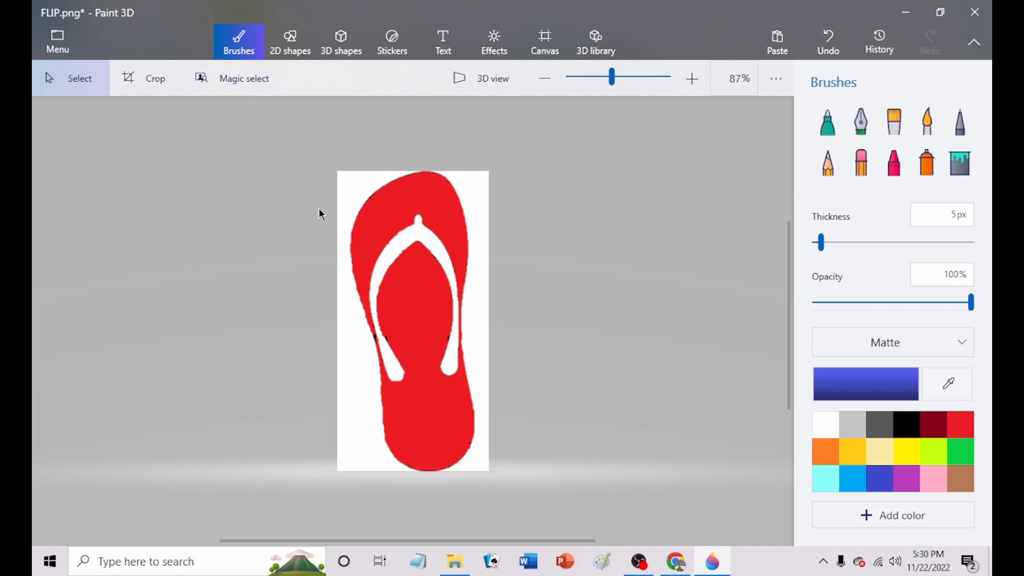
Copy the flip-flop cutout and start a new project without saving the changes to FLIP
{"action": "left_click_drag", "start_coordinate": [400, 258], "coordinate": [406, 265]}
{"action": "right_click", "coordinate": [408, 278]}
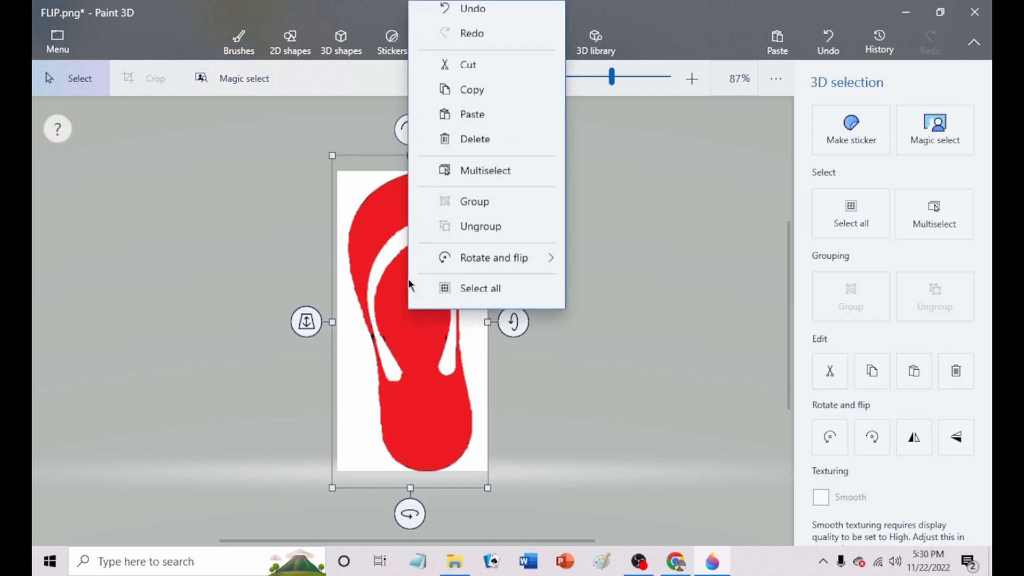
{"action": "left_click", "coordinate": [475, 101]}
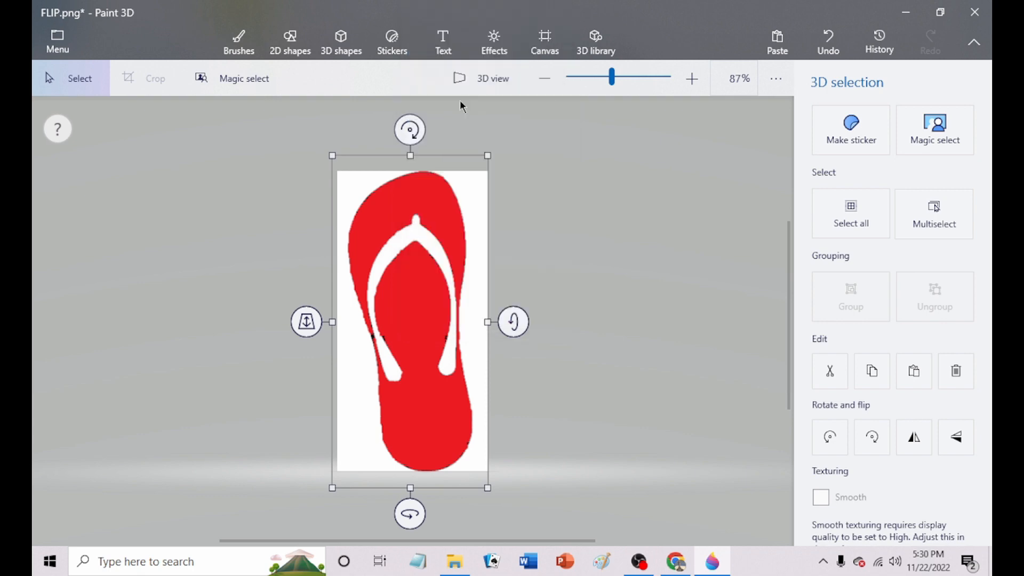
{"action": "left_click", "coordinate": [53, 43]}
{"action": "left_click", "coordinate": [90, 92]}
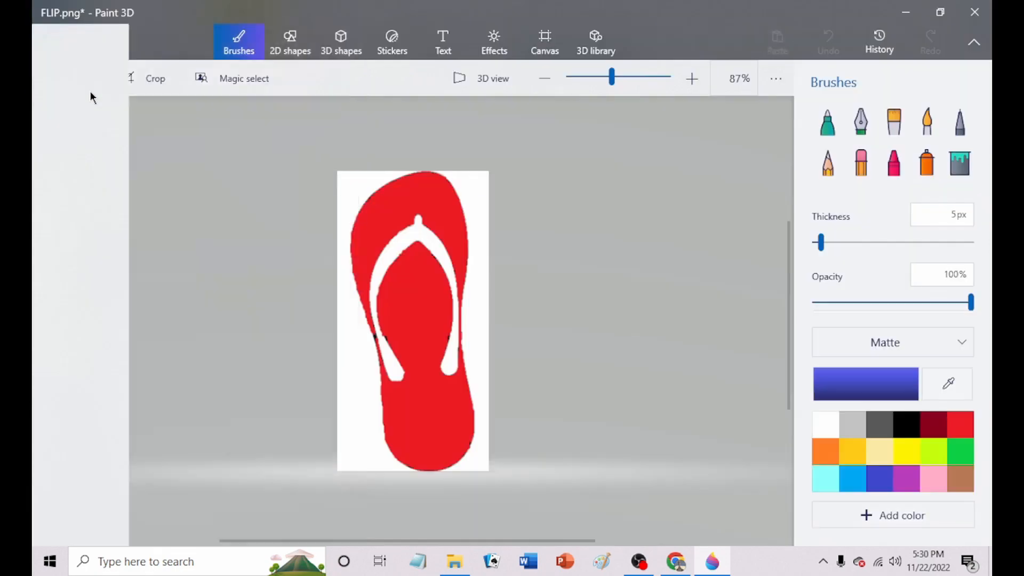
{"action": "left_click", "coordinate": [516, 322]}
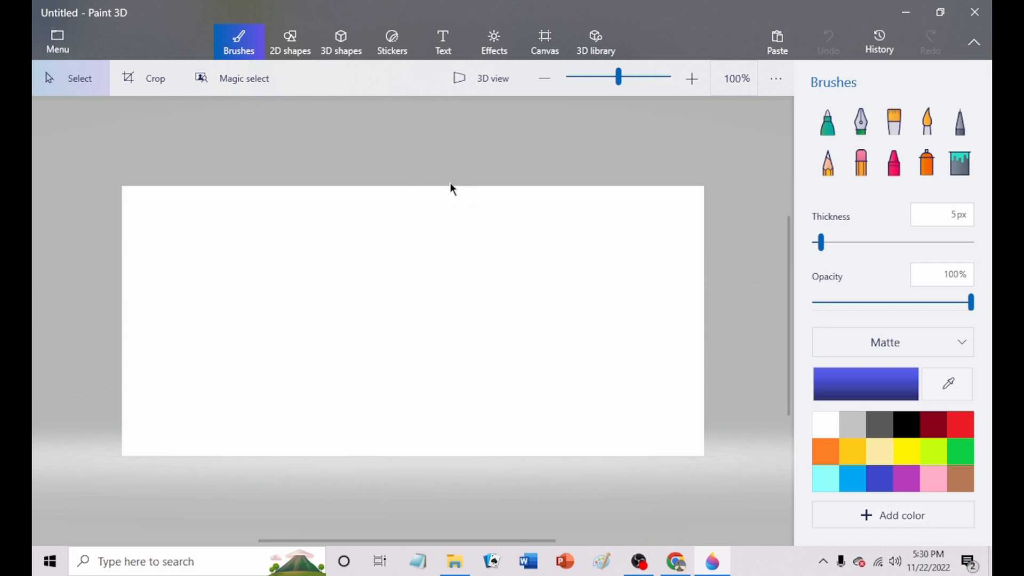
Resize the blank canvas to 240 px wide and 480 px high, with aspect ratio unlocked and image resizing off
{"action": "left_click", "coordinate": [554, 50]}
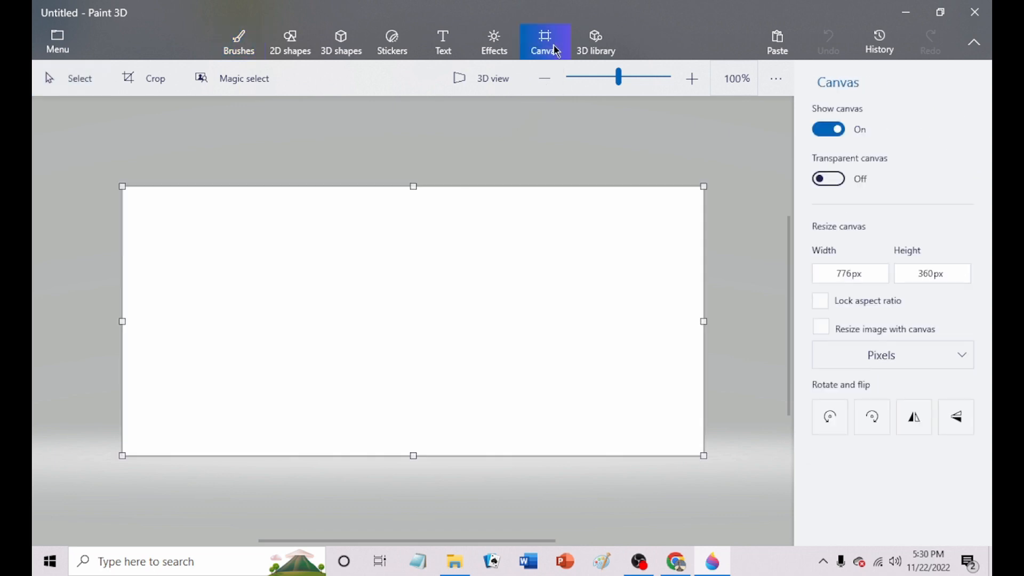
{"action": "left_click", "coordinate": [848, 273]}
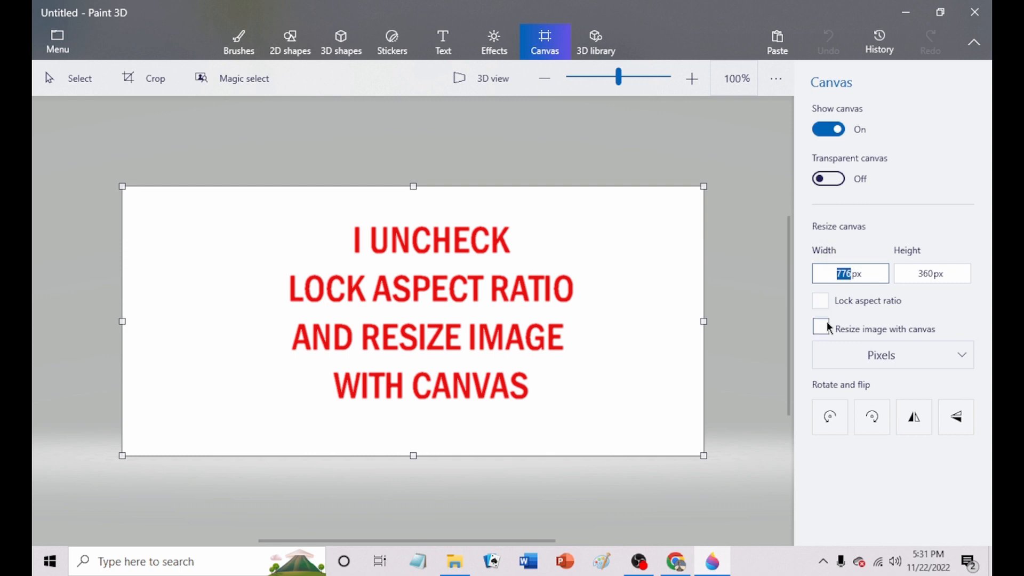
{"action": "type", "text": "2"}
{"action": "type", "text": "40"}
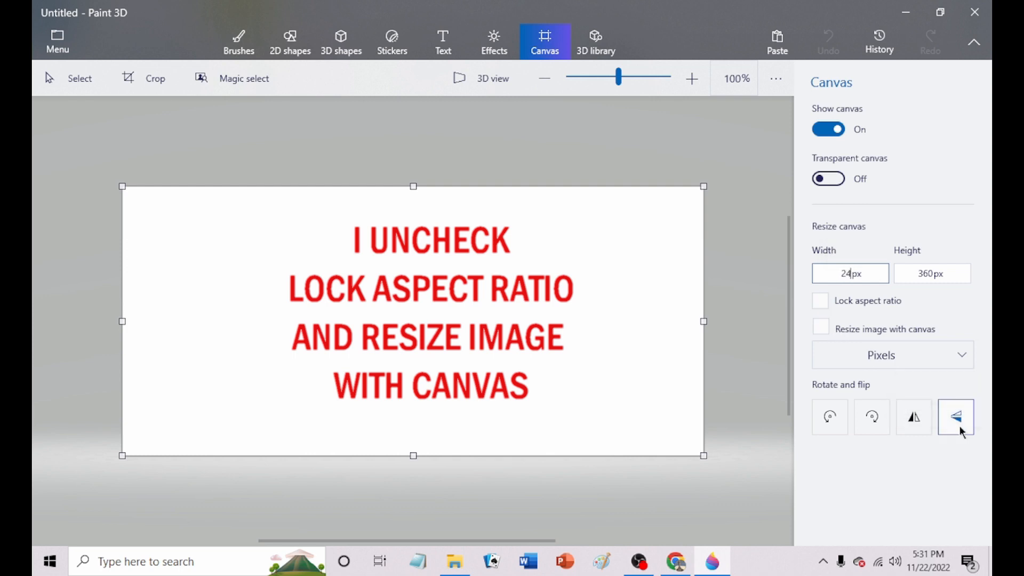
{"action": "key", "text": "Tab"}
{"action": "type", "text": "480"}
Paste the flip-flop cutout onto the resized canvas and deselect it
{"action": "right_click", "coordinate": [425, 295]}
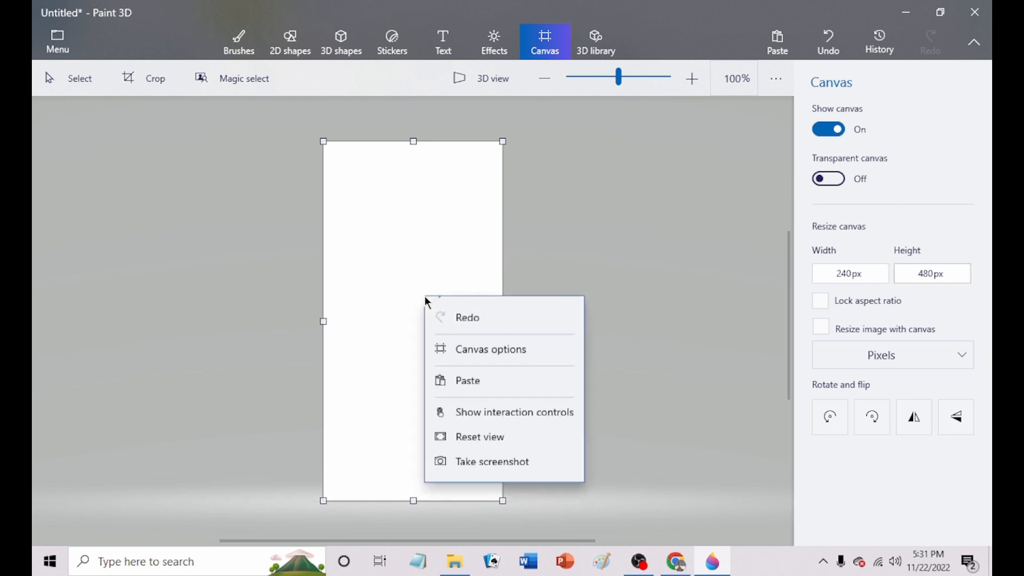
{"action": "left_click", "coordinate": [479, 402]}
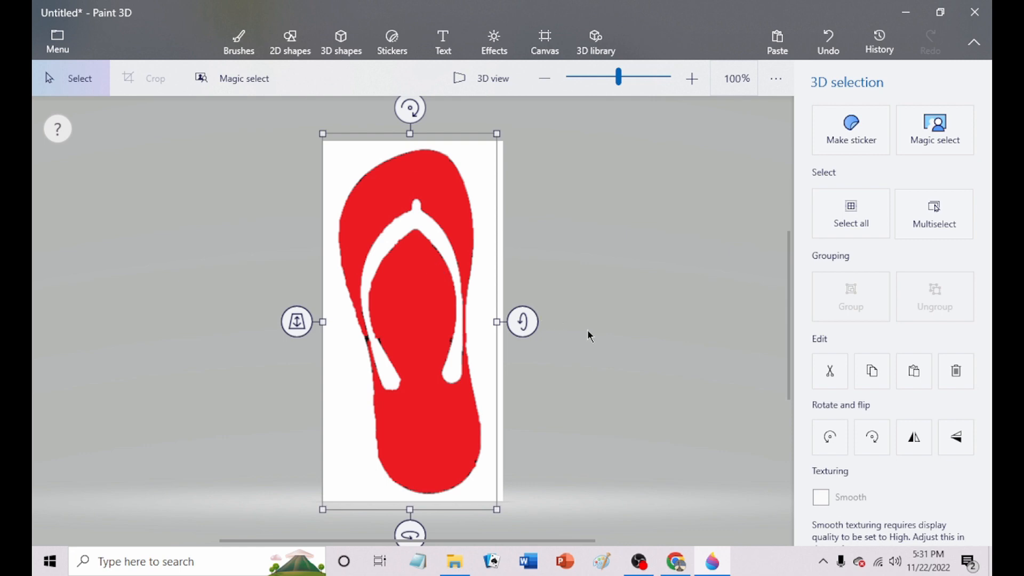
{"action": "key", "text": "ctrl+e"}
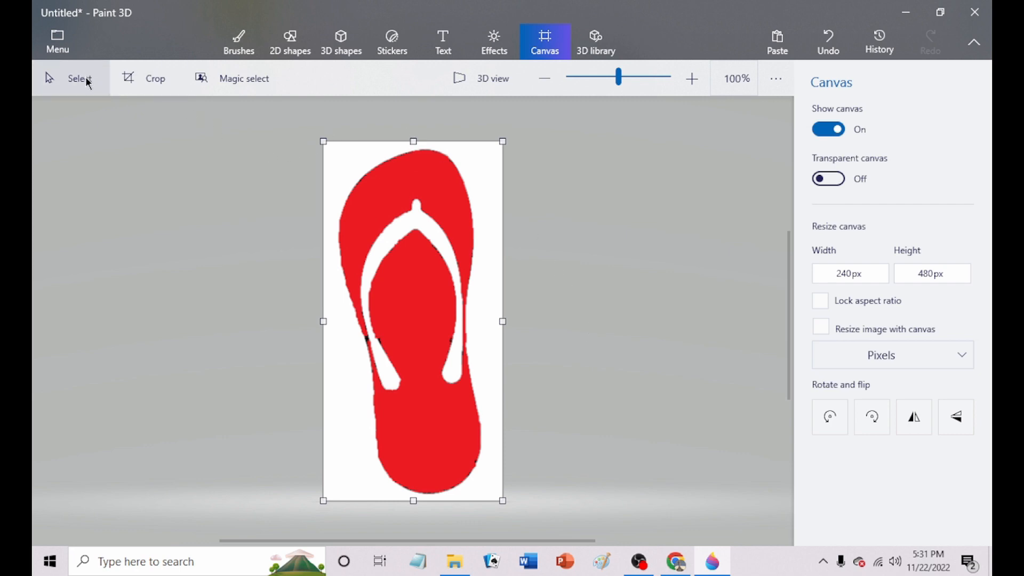
Save the flip-flop as a PNG image with transparency in the WATERMARK folder, named FLIPDONEWRONG, and close Paint 3D without saving the project
{"action": "left_click", "coordinate": [51, 38]}
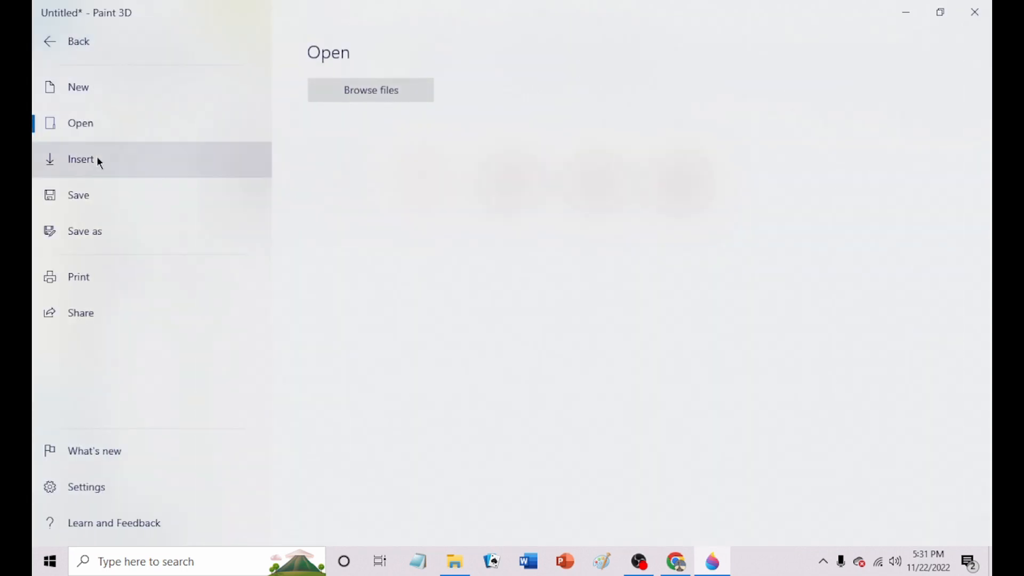
{"action": "left_click", "coordinate": [88, 196]}
{"action": "left_click", "coordinate": [335, 137]}
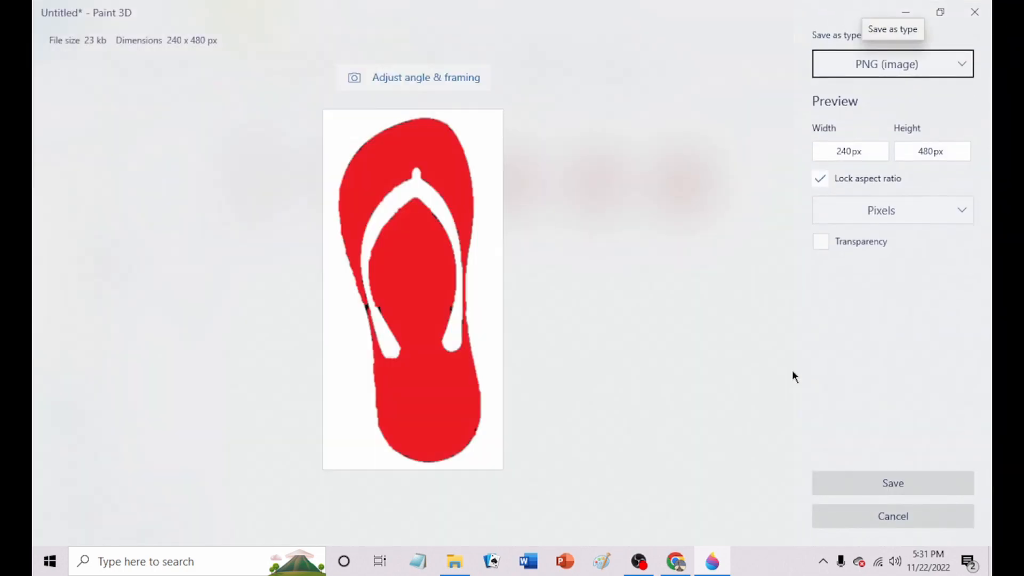
{"action": "left_click", "coordinate": [824, 243]}
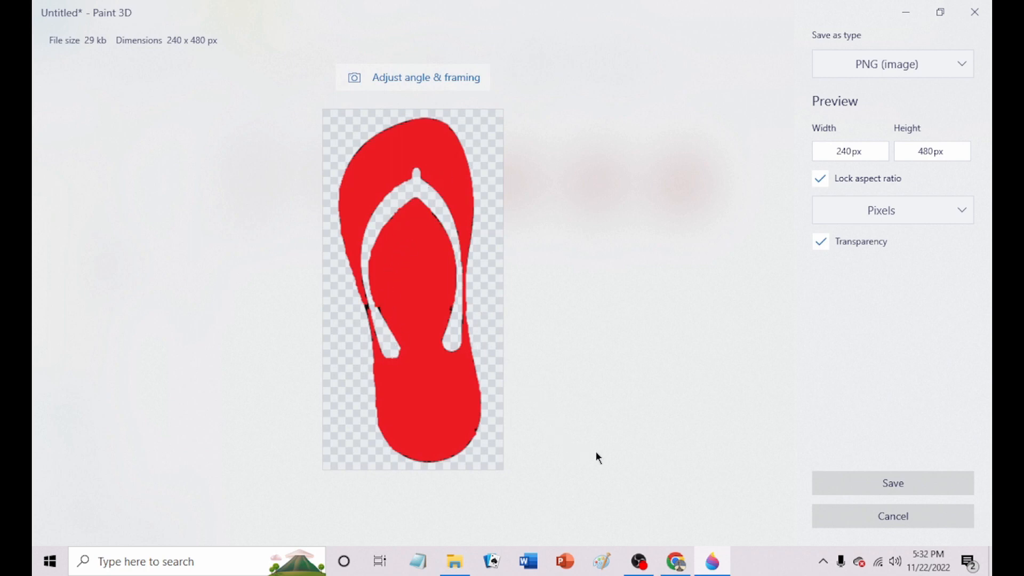
{"action": "left_click", "coordinate": [884, 485]}
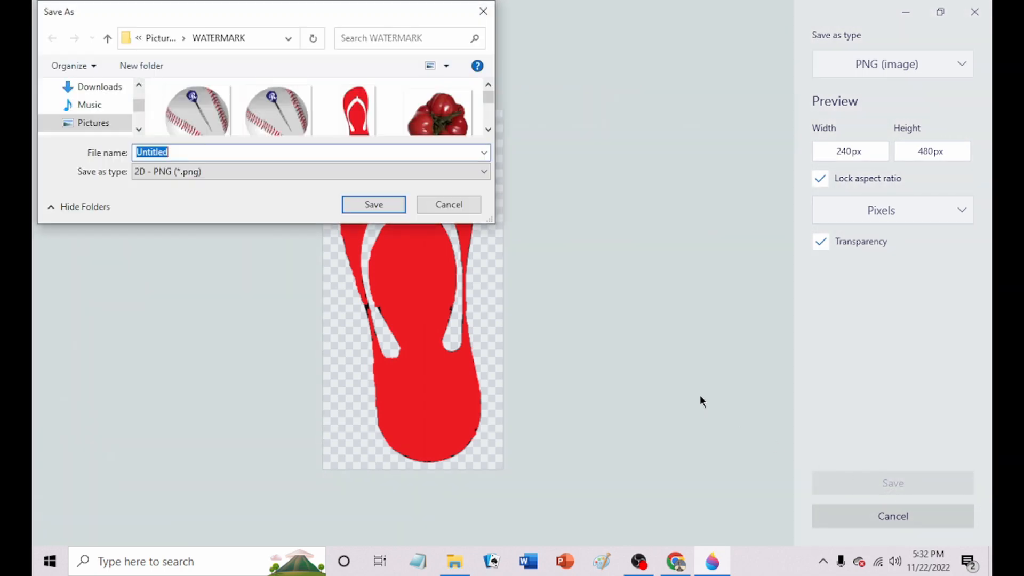
{"action": "type", "text": "FLIP"}
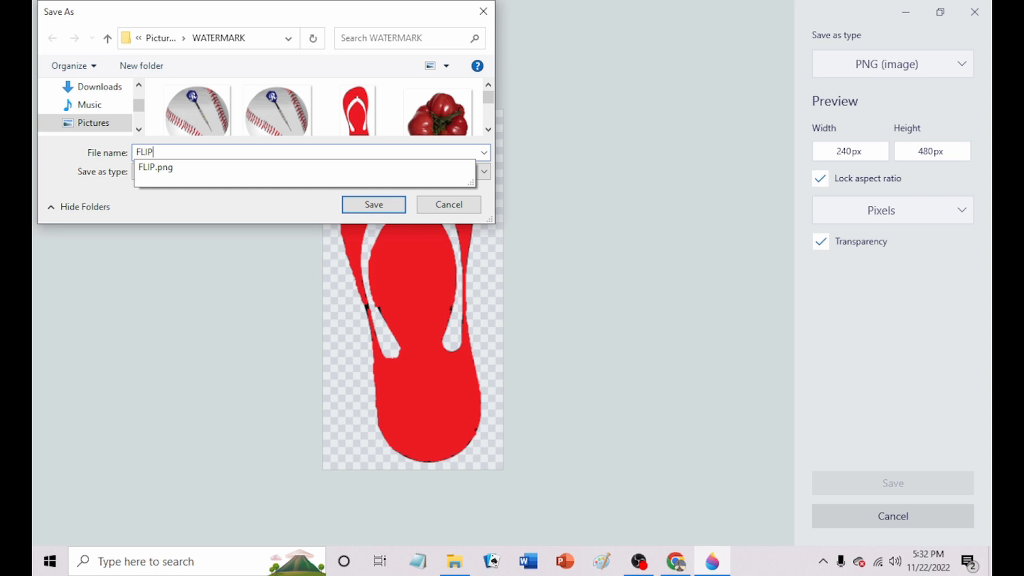
{"action": "type", "text": "DO"}
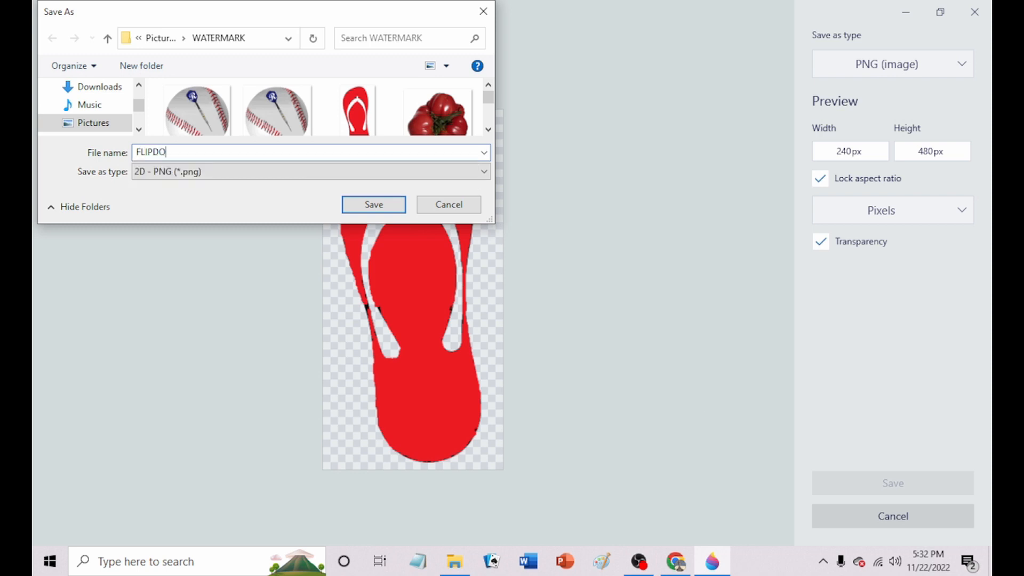
{"action": "type", "text": "NEWRONG"}
{"action": "left_click", "coordinate": [373, 205]}
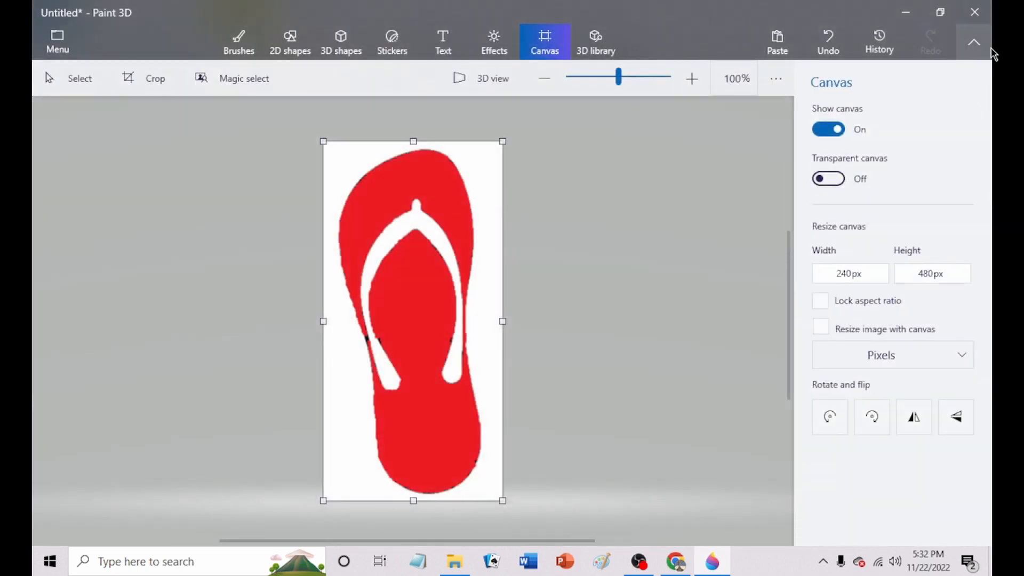
{"action": "left_click", "coordinate": [975, 12]}
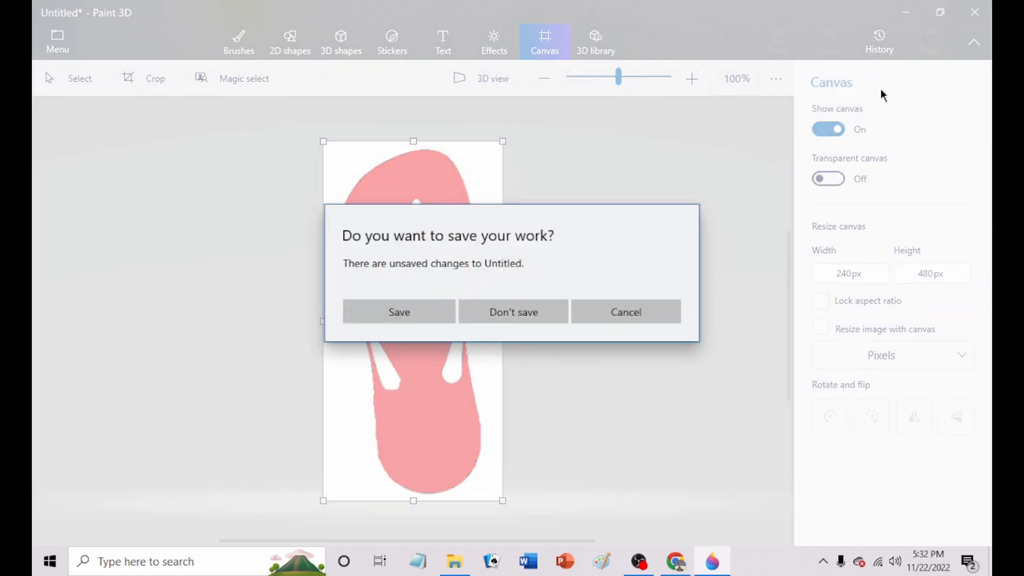
{"action": "left_click", "coordinate": [549, 312]}
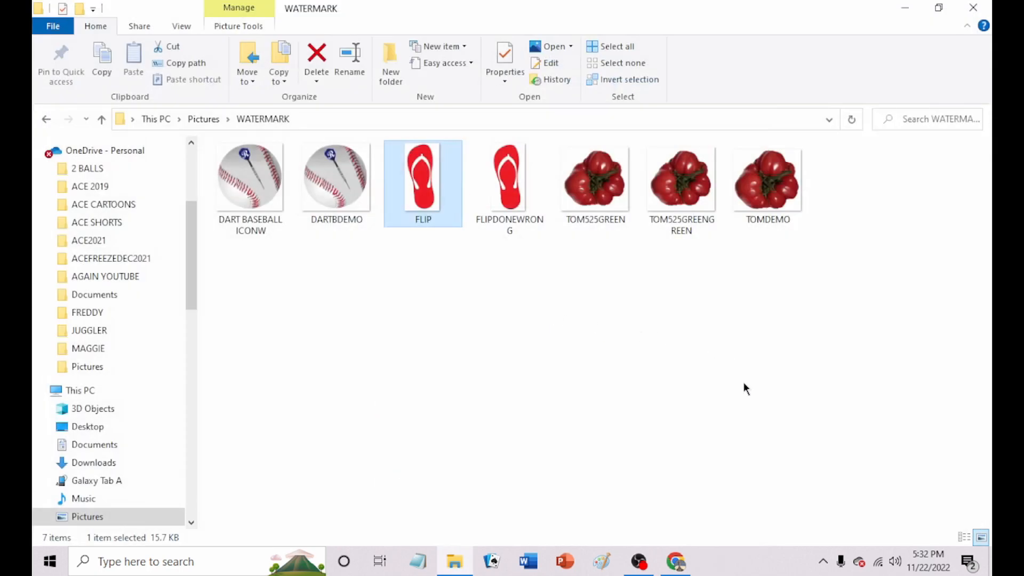
In YouTube Studio, try FLIPDONEWRONG as the video watermark, check its crop area and preview, and discard the change
{"action": "left_click", "coordinate": [676, 561]}
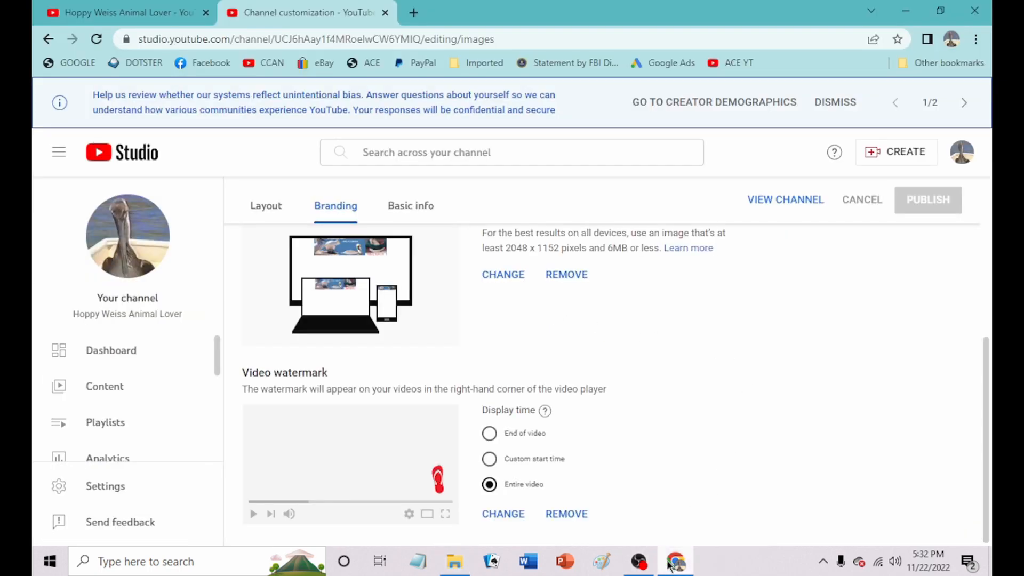
{"action": "left_click", "coordinate": [506, 515]}
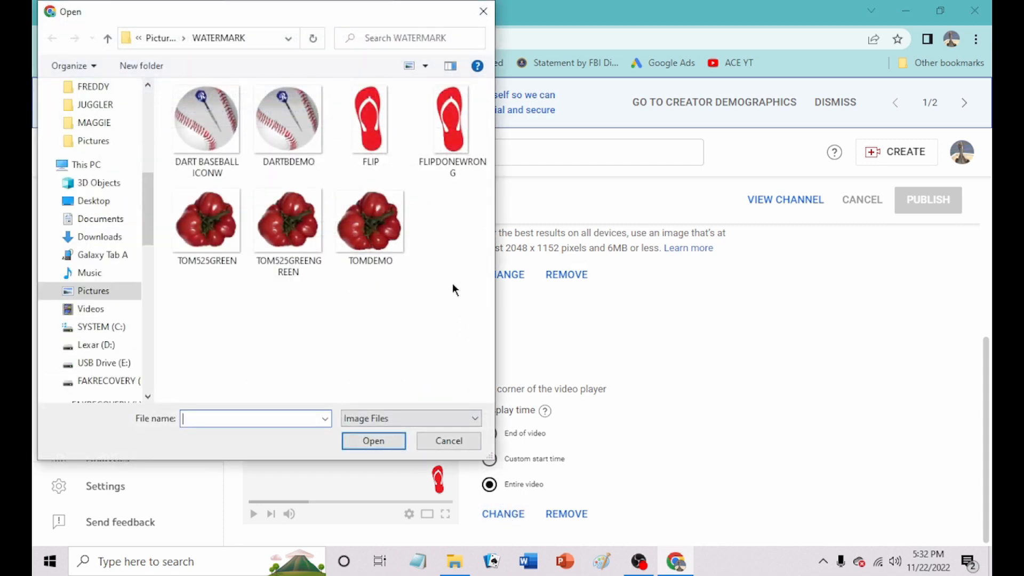
{"action": "left_click", "coordinate": [446, 117]}
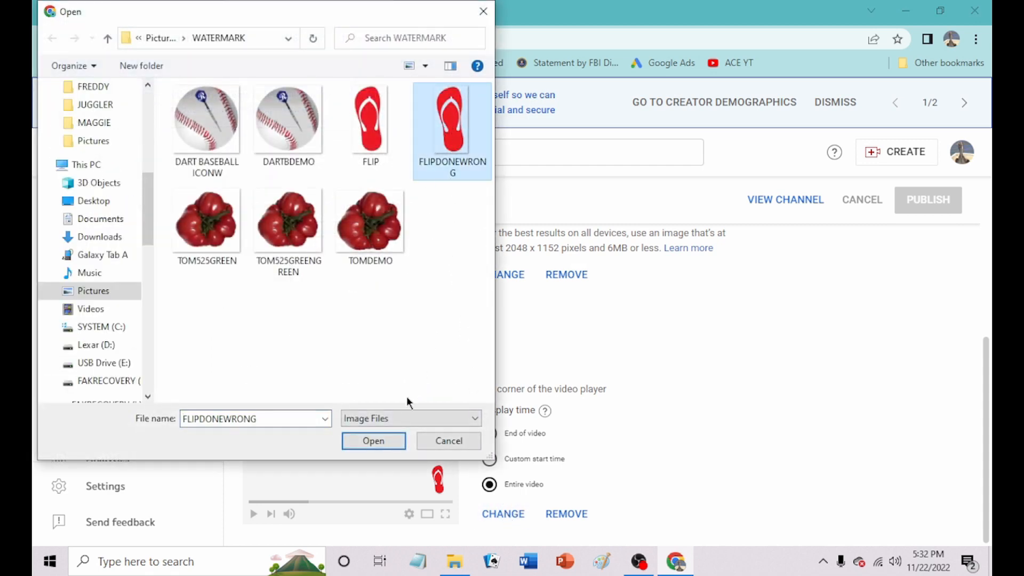
{"action": "left_click", "coordinate": [375, 441]}
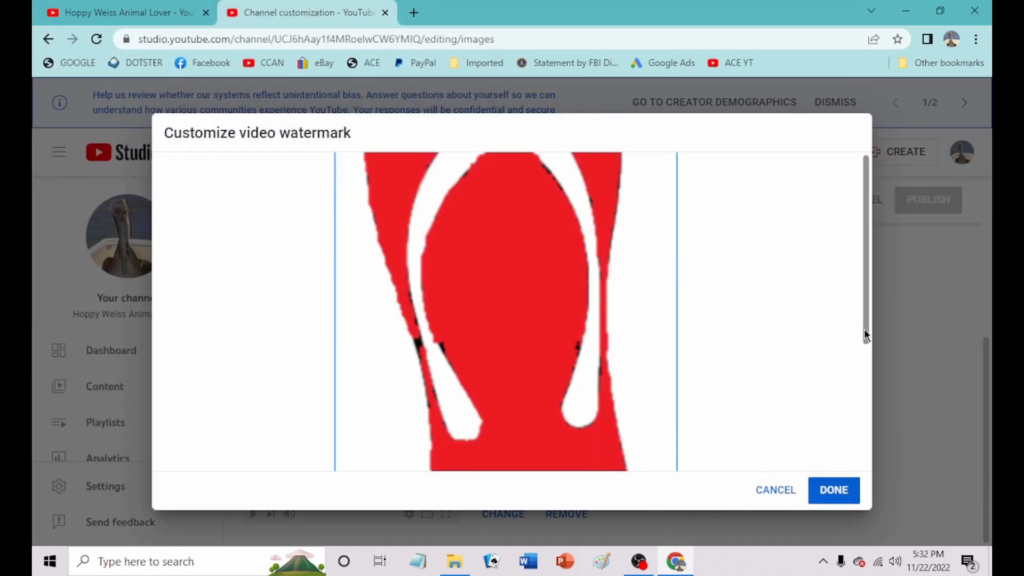
{"action": "left_click_drag", "start_coordinate": [864, 330], "coordinate": [851, 456]}
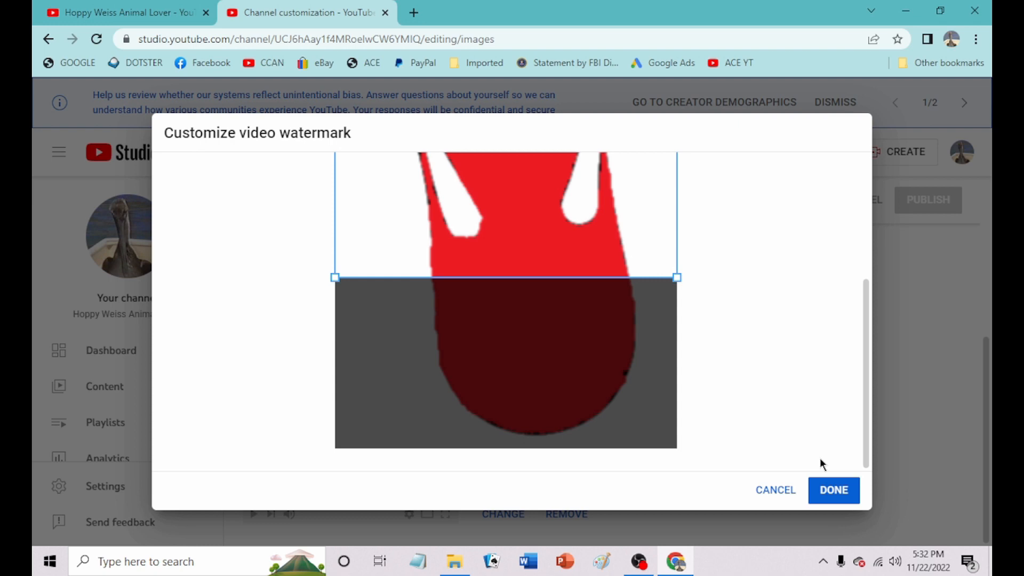
{"action": "left_click_drag", "start_coordinate": [865, 445], "coordinate": [889, 288]}
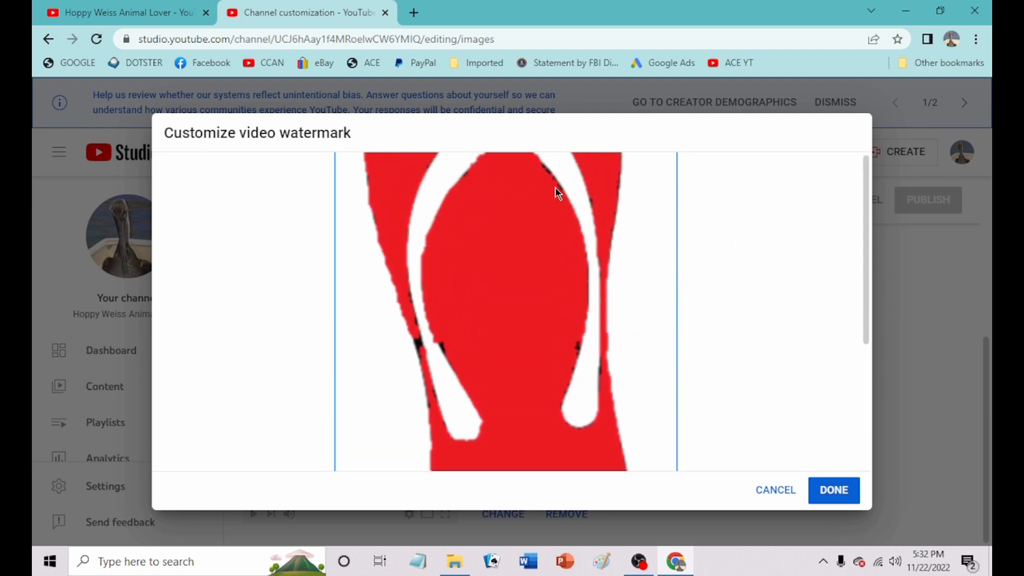
{"action": "left_click", "coordinate": [834, 488]}
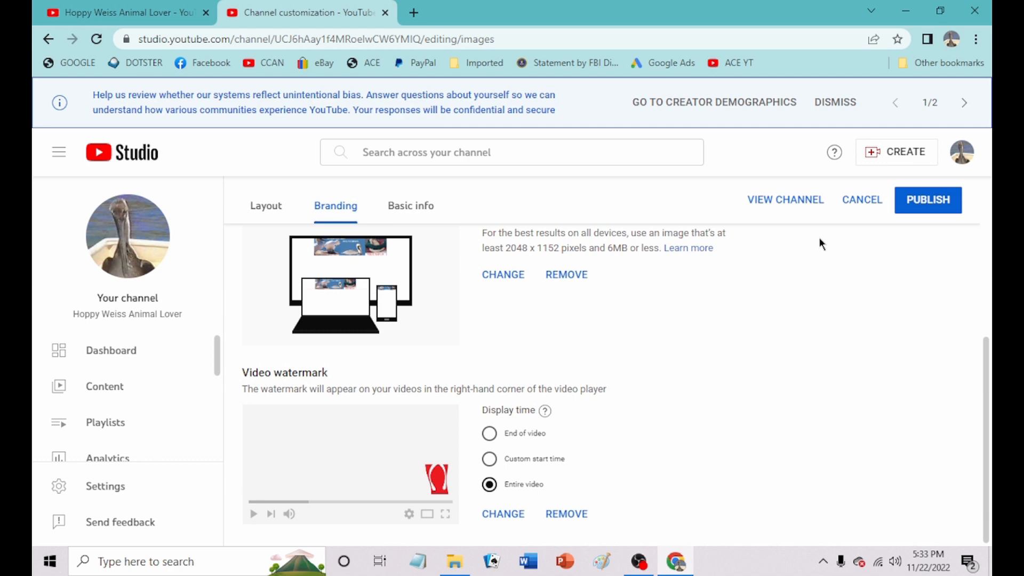
{"action": "left_click", "coordinate": [859, 203]}
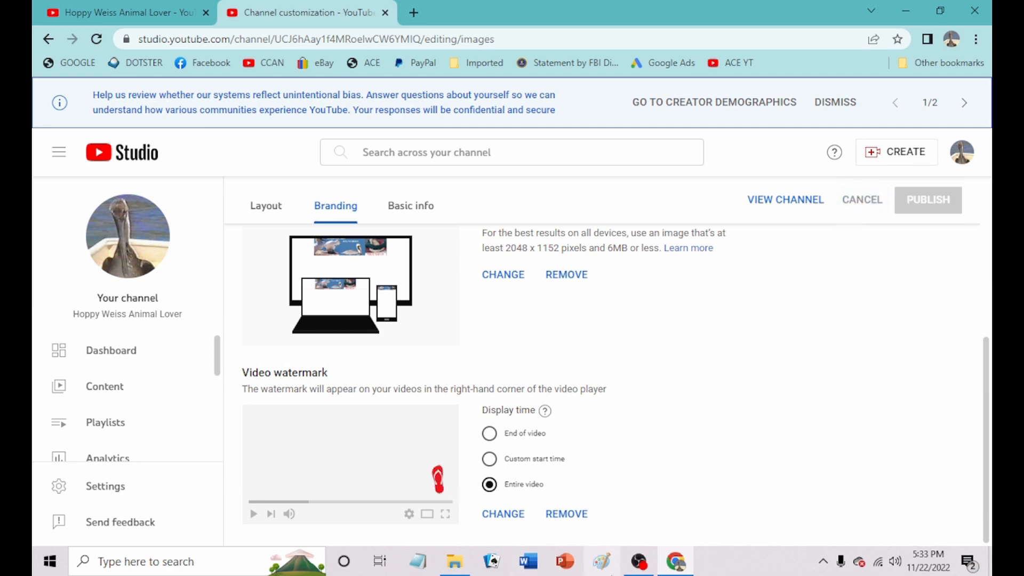
Open FLIP from the WATERMARK folder in Paint 3D and cut out the flip-flop with Magic select
{"action": "left_click", "coordinate": [455, 565]}
{"action": "left_click", "coordinate": [515, 413]}
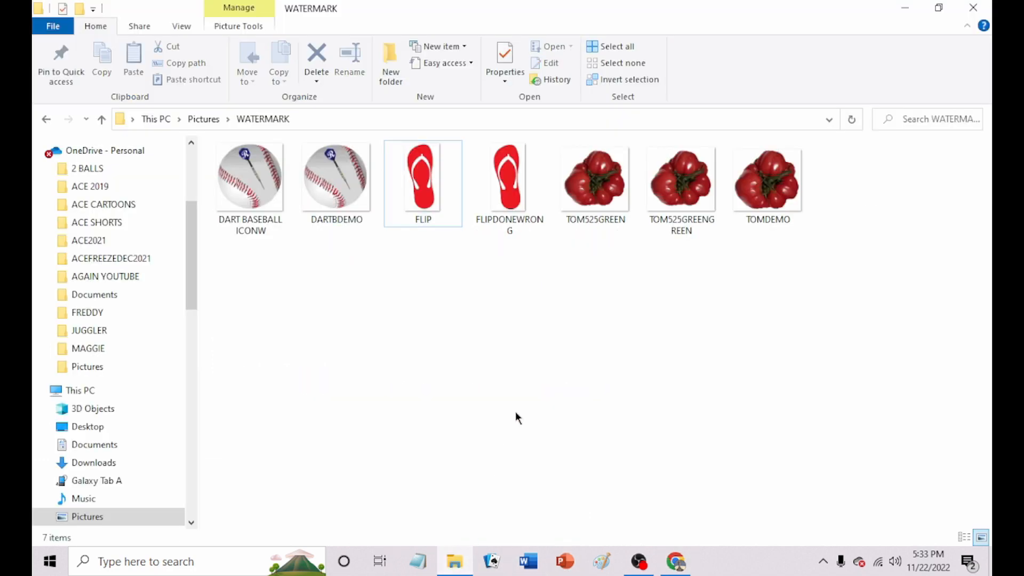
{"action": "right_click", "coordinate": [422, 200]}
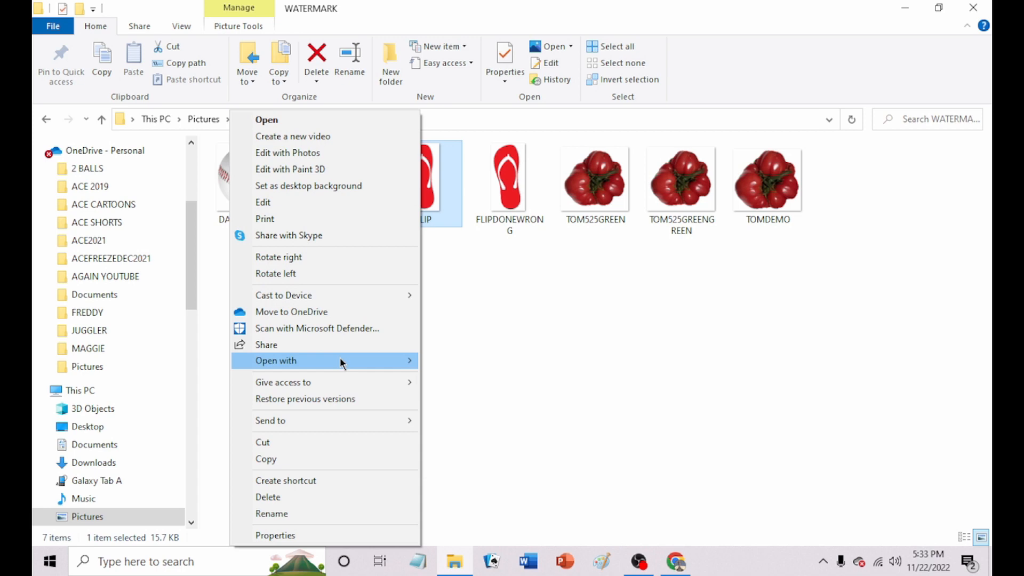
{"action": "mouse_move", "coordinate": [340, 357]}
{"action": "left_click", "coordinate": [468, 398]}
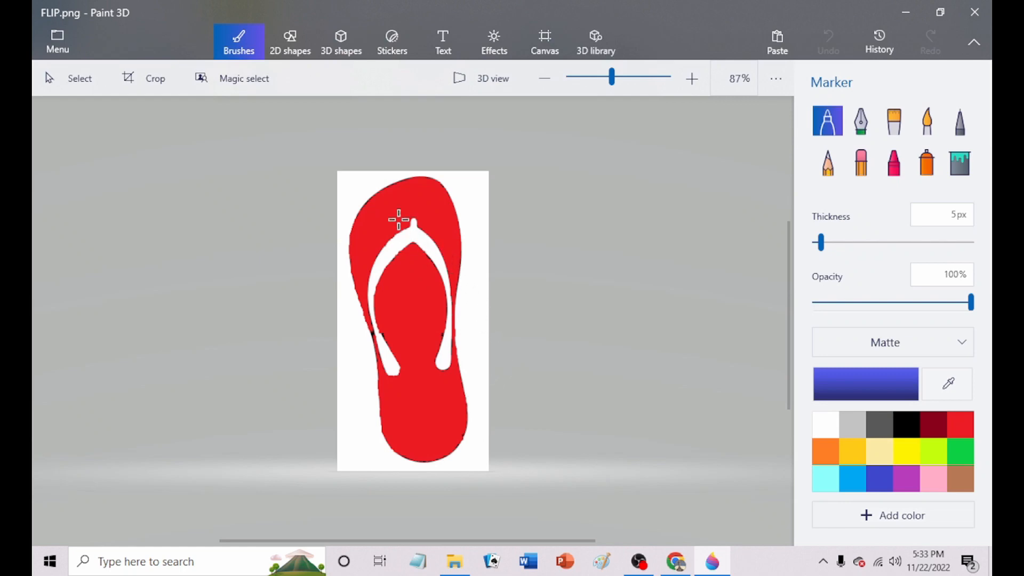
{"action": "left_click", "coordinate": [238, 77]}
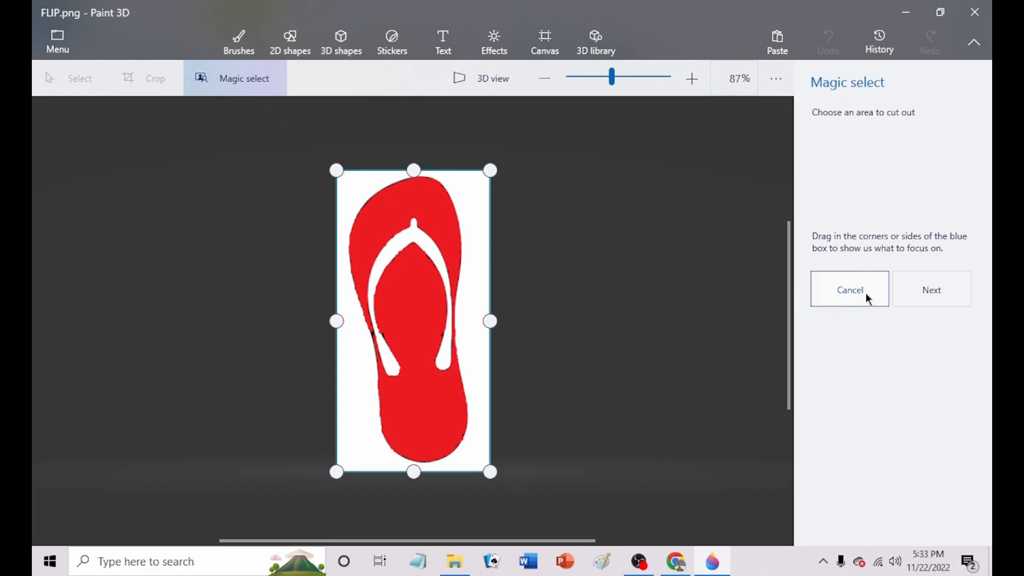
{"action": "left_click", "coordinate": [915, 293]}
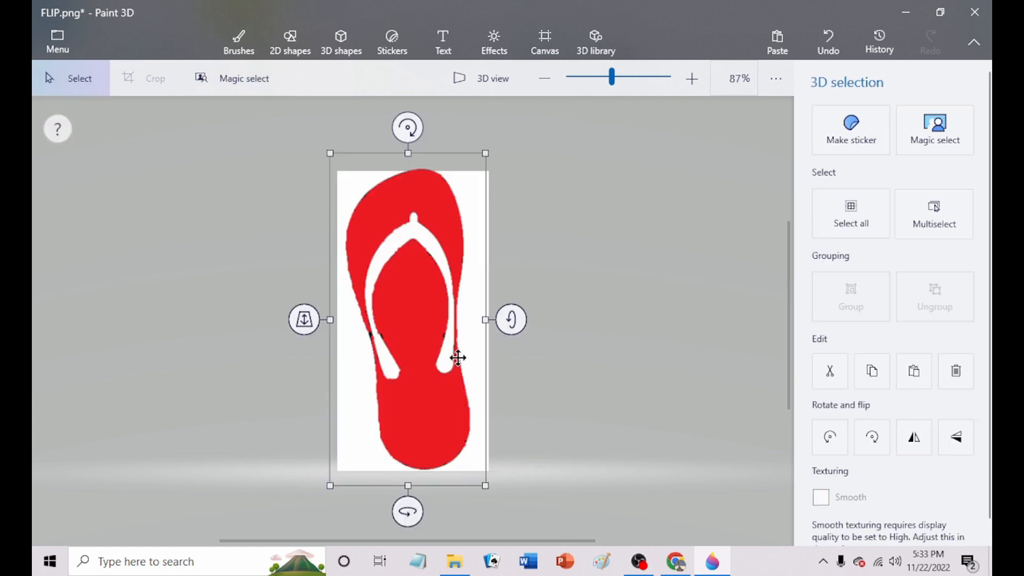
Shift the flip-flop cutout slightly, copy it, and start a new project without saving the changes to FLIP
{"action": "mouse_move", "coordinate": [426, 320]}
{"action": "left_mouse_down"}
{"action": "mouse_move", "coordinate": [482, 359]}
{"action": "mouse_move", "coordinate": [498, 352]}
{"action": "mouse_move", "coordinate": [433, 327]}
{"action": "left_mouse_up"}
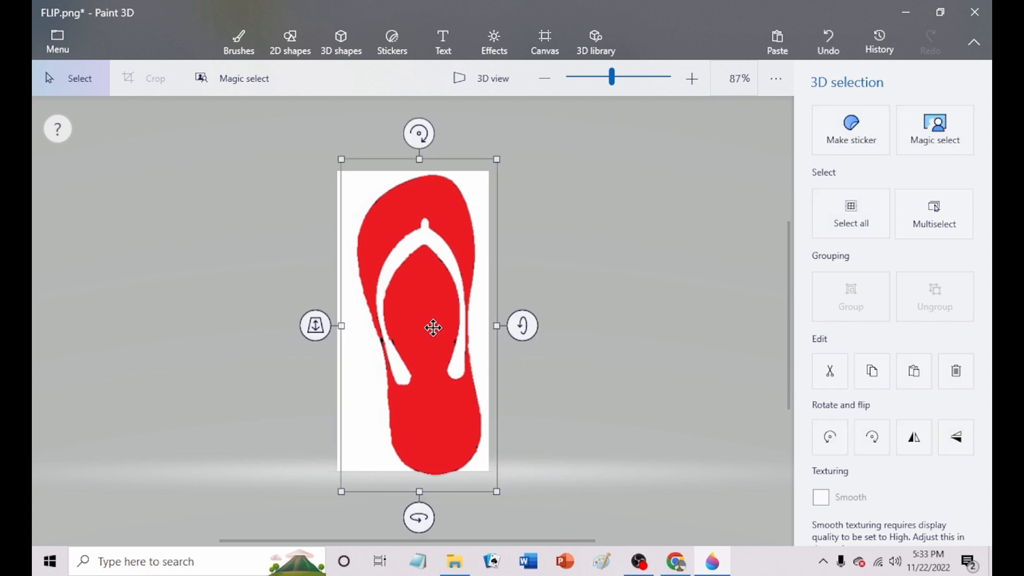
{"action": "right_click", "coordinate": [433, 327]}
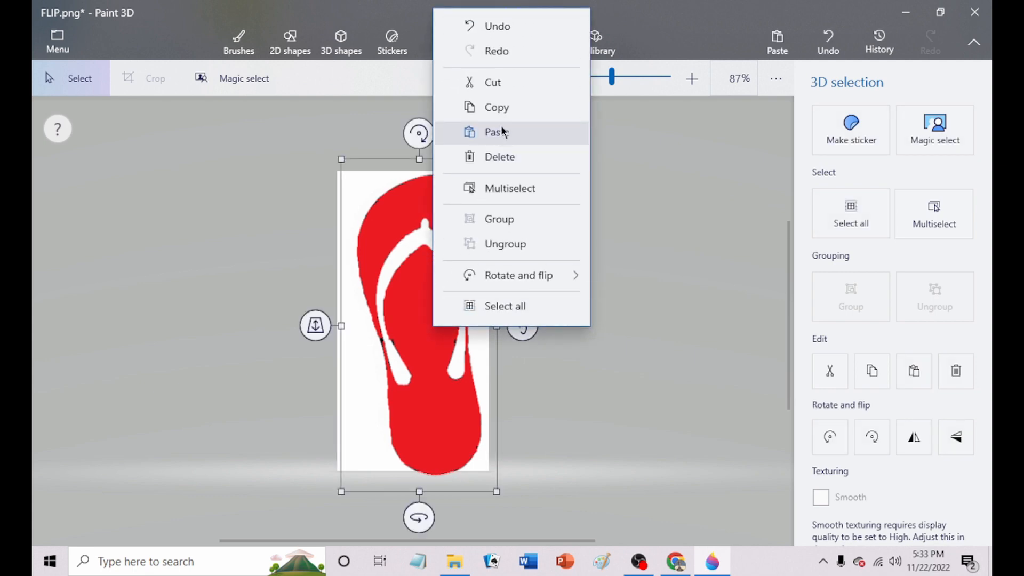
{"action": "left_click", "coordinate": [505, 108]}
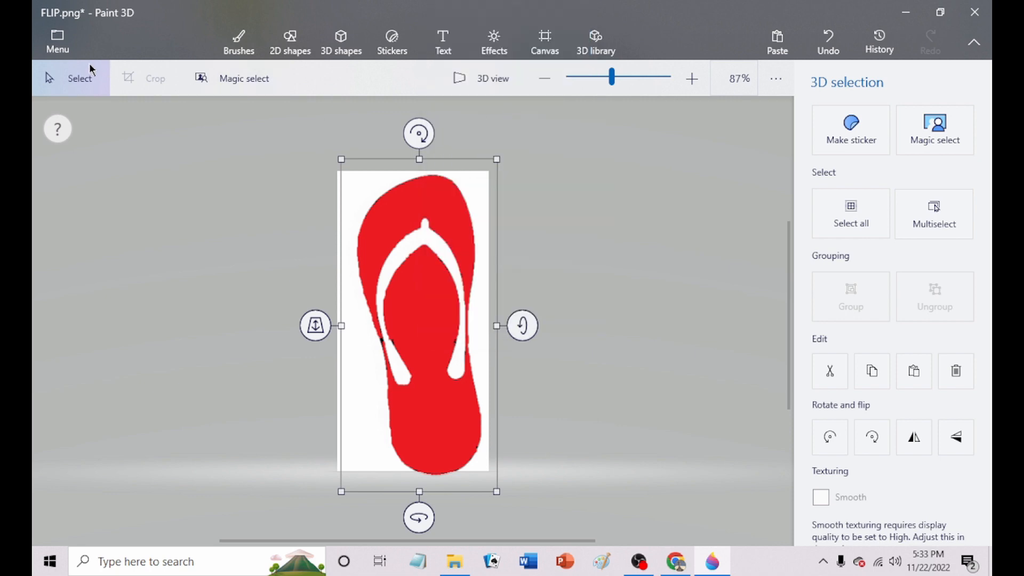
{"action": "left_click", "coordinate": [57, 43]}
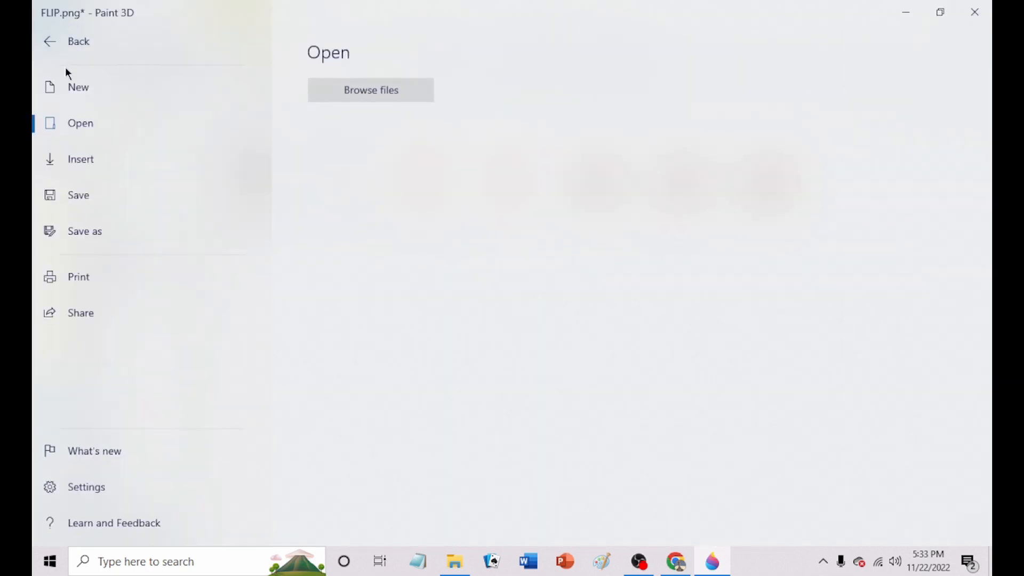
{"action": "left_click", "coordinate": [74, 91]}
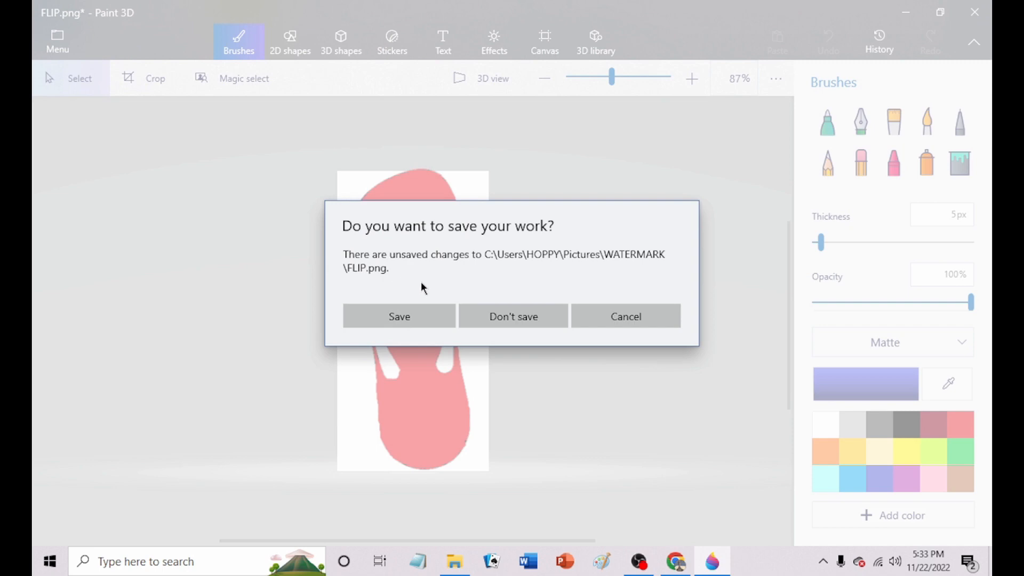
{"action": "left_click", "coordinate": [524, 318]}
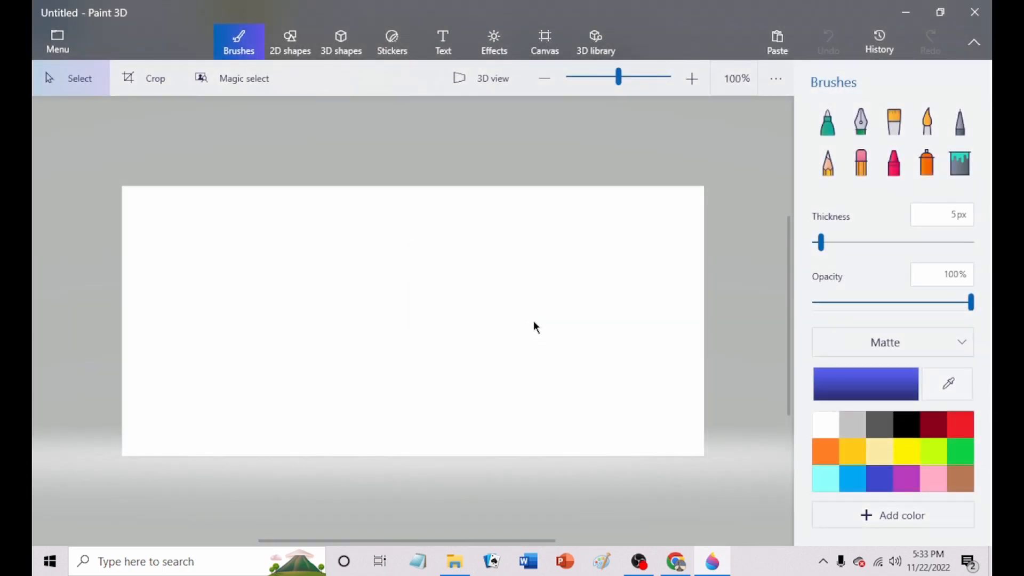
Resize the blank canvas to a 458 px by 458 px square, with aspect ratio unlocked and image resizing off
{"action": "left_click", "coordinate": [540, 47]}
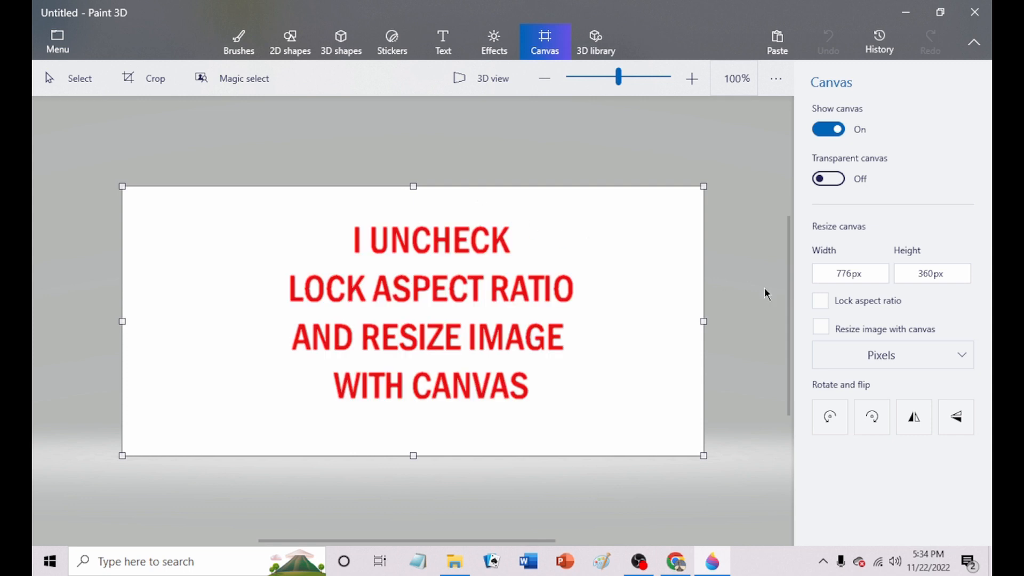
{"action": "left_click", "coordinate": [856, 274]}
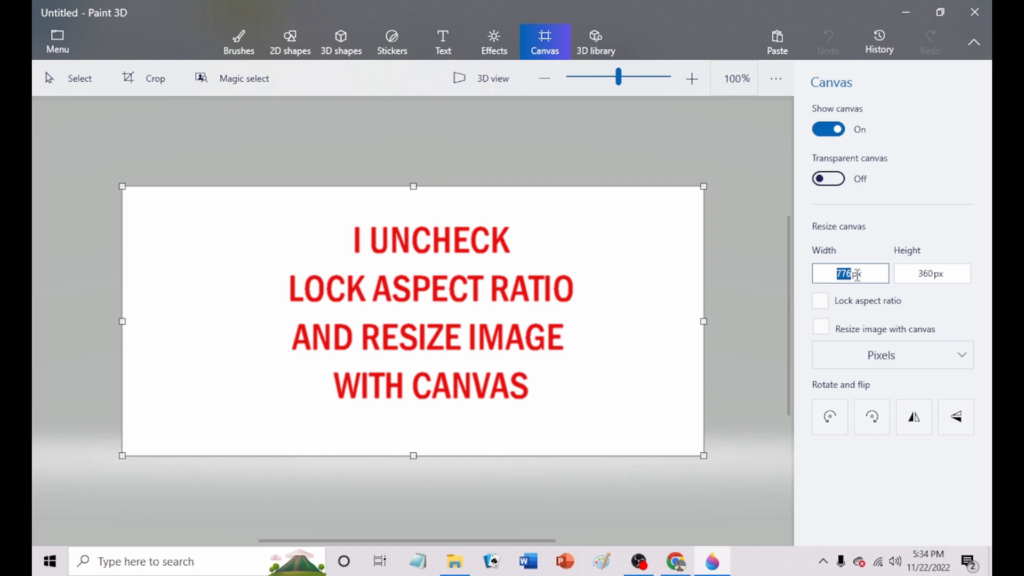
{"action": "type", "text": "458"}
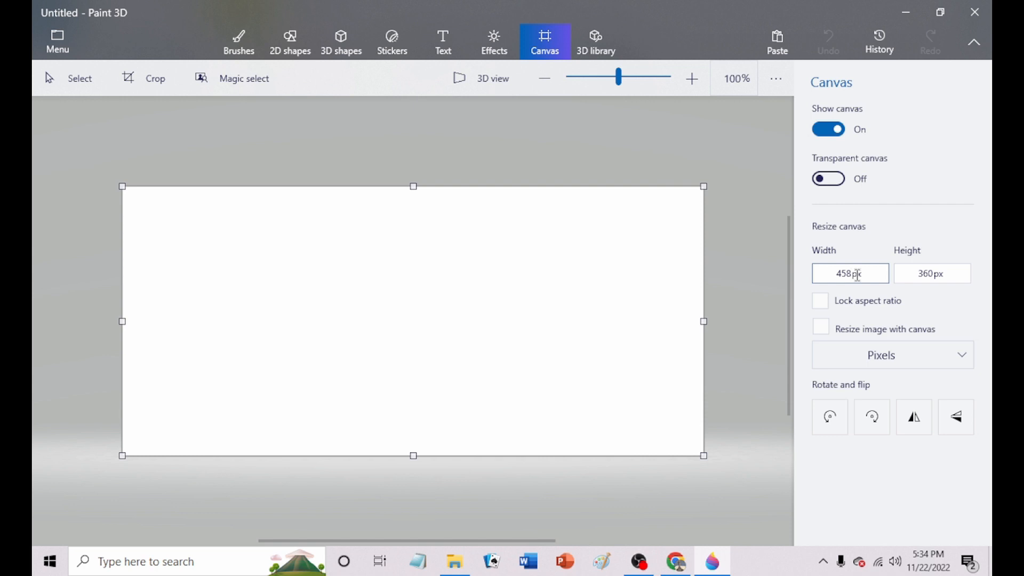
{"action": "key", "text": "Tab"}
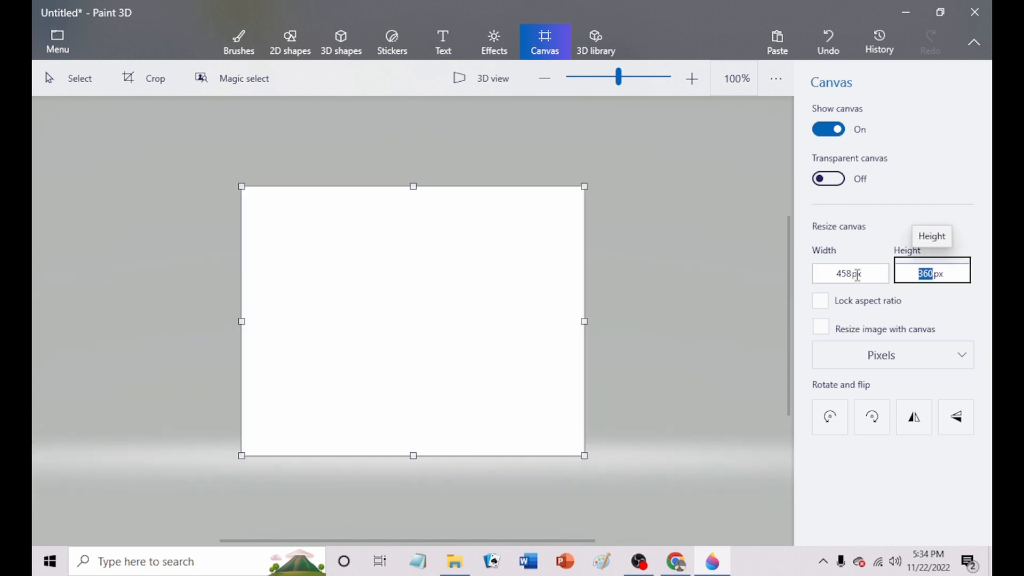
{"action": "type", "text": "458"}
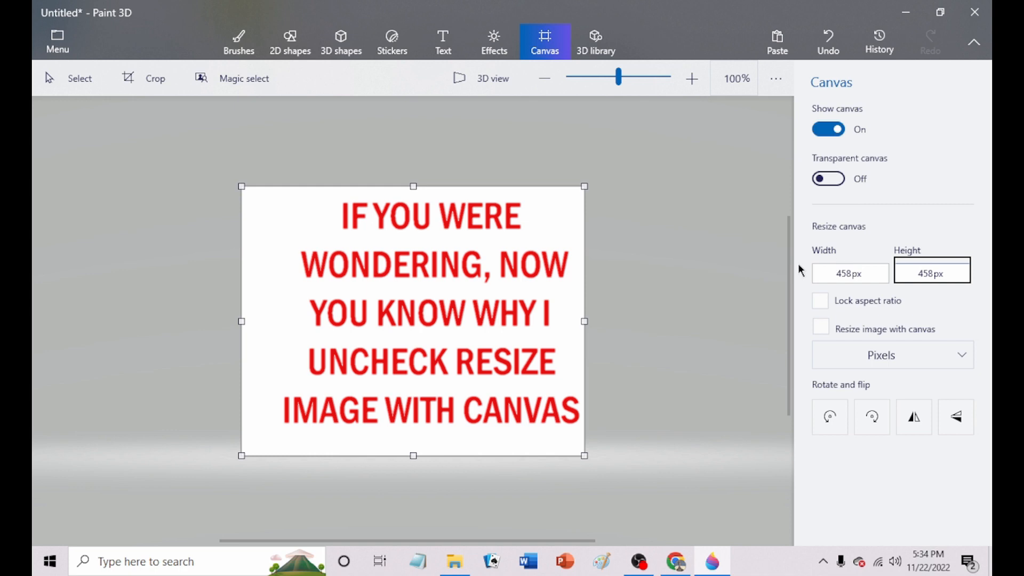
{"action": "key", "text": "Return"}
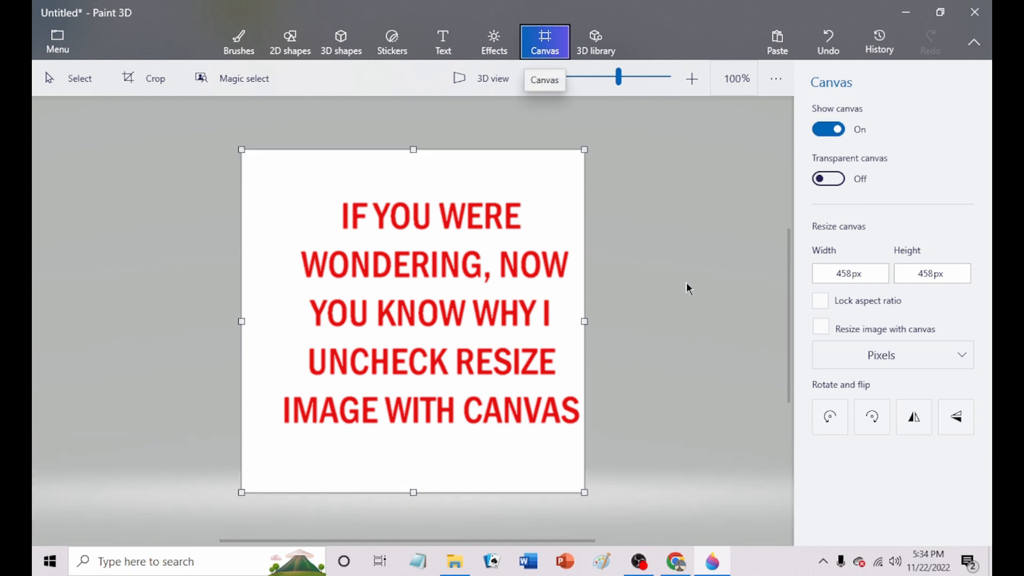
Paste the flip-flop cutout onto the square canvas, fit it within the canvas height, and deselect it
{"action": "right_click", "coordinate": [440, 332]}
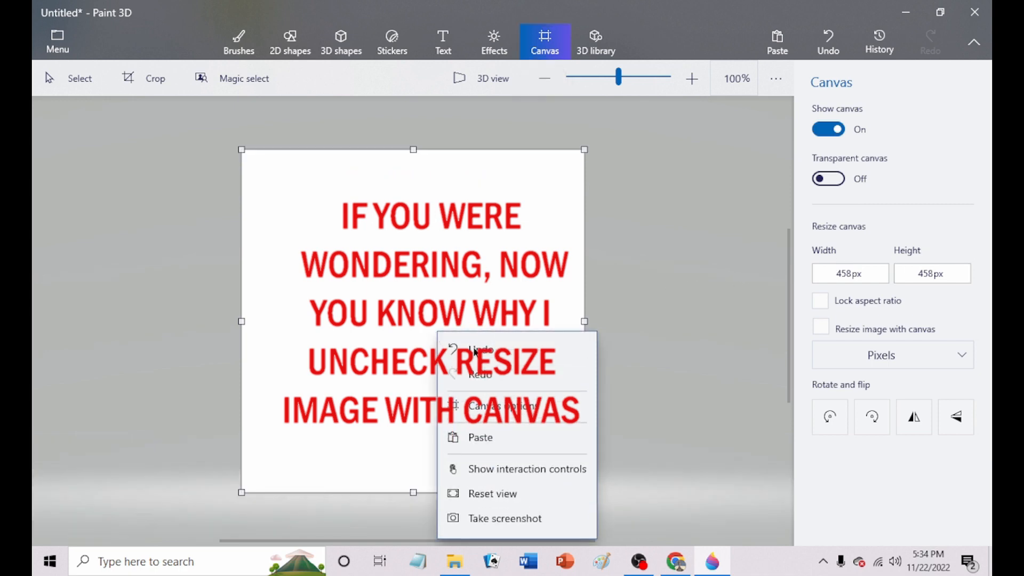
{"action": "left_click", "coordinate": [483, 441]}
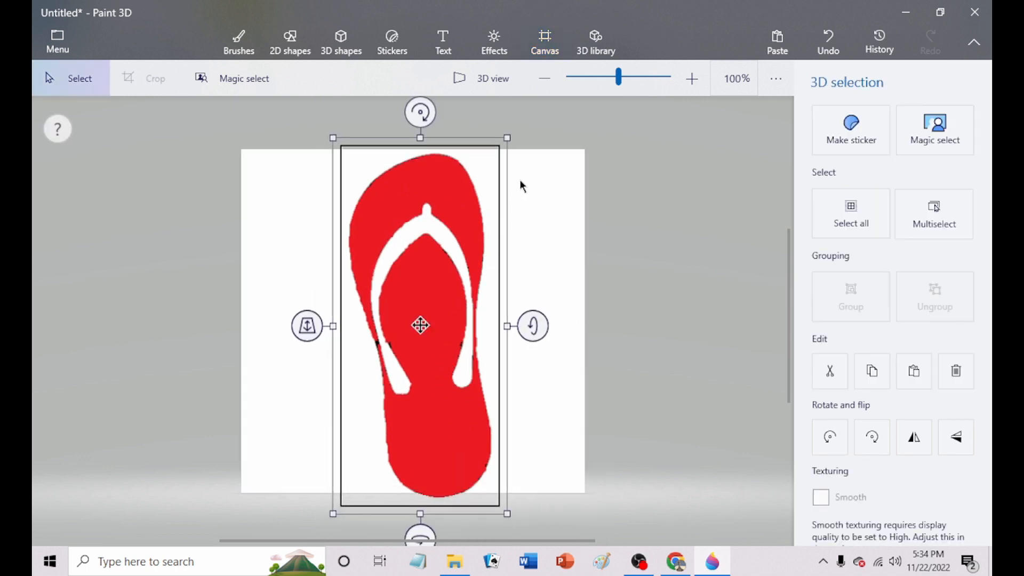
{"action": "key", "text": "Escape"}
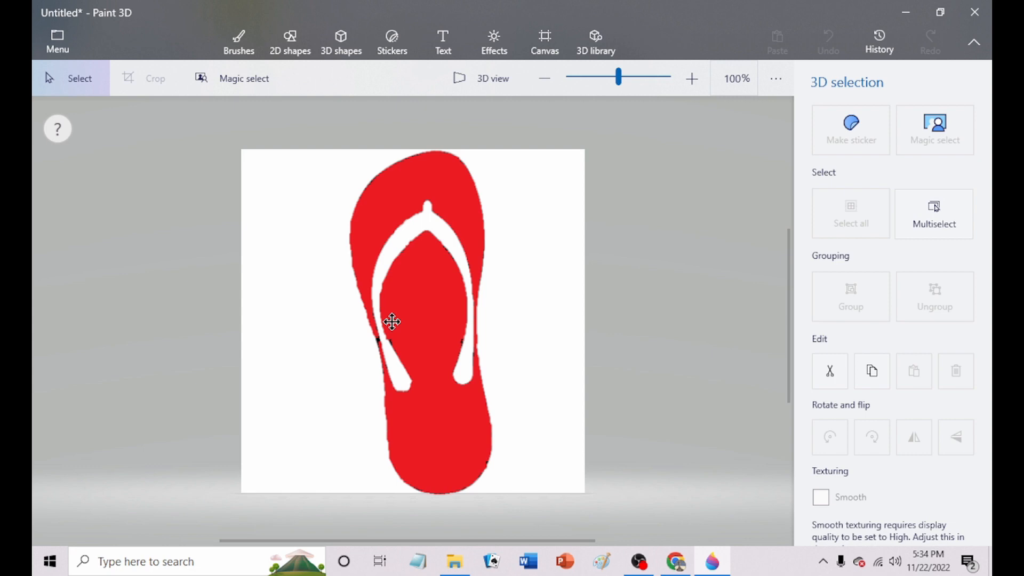
{"action": "left_click", "coordinate": [392, 322]}
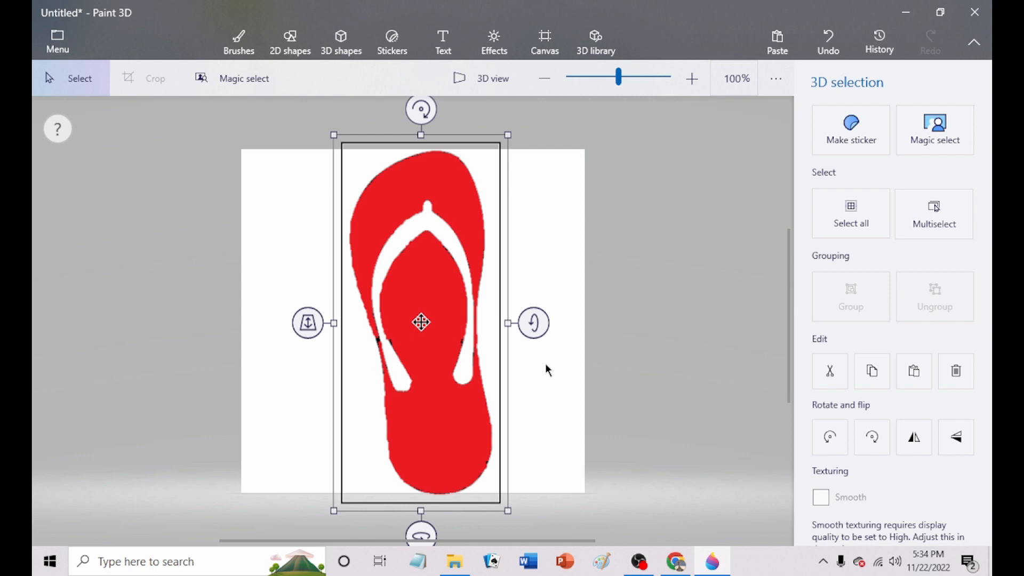
{"action": "left_click", "coordinate": [602, 354]}
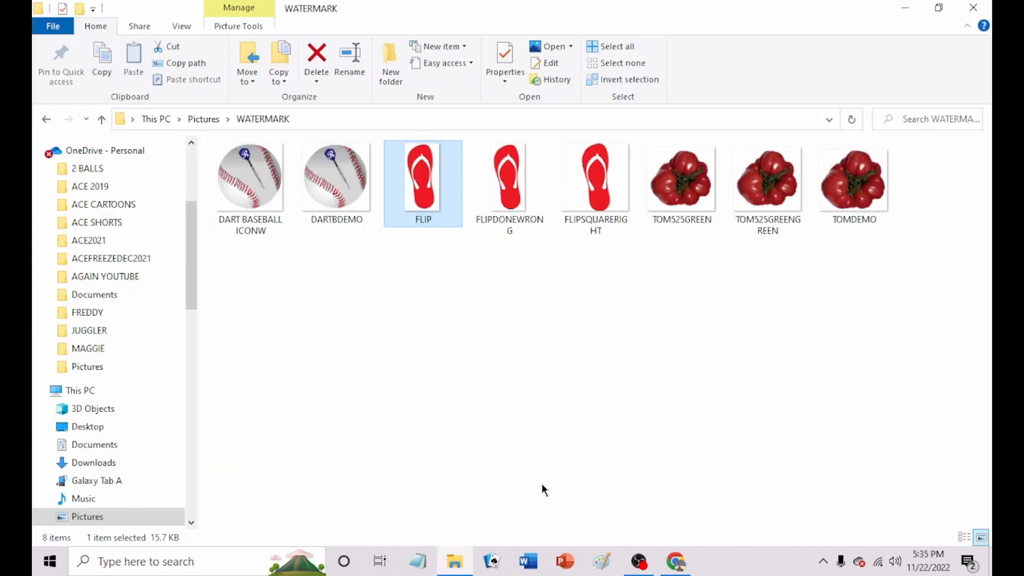
In YouTube Studio, replace the video watermark with FLIPSQUARERIGHT, check that the crop area covers the whole image, and accept it
{"action": "left_click", "coordinate": [673, 561]}
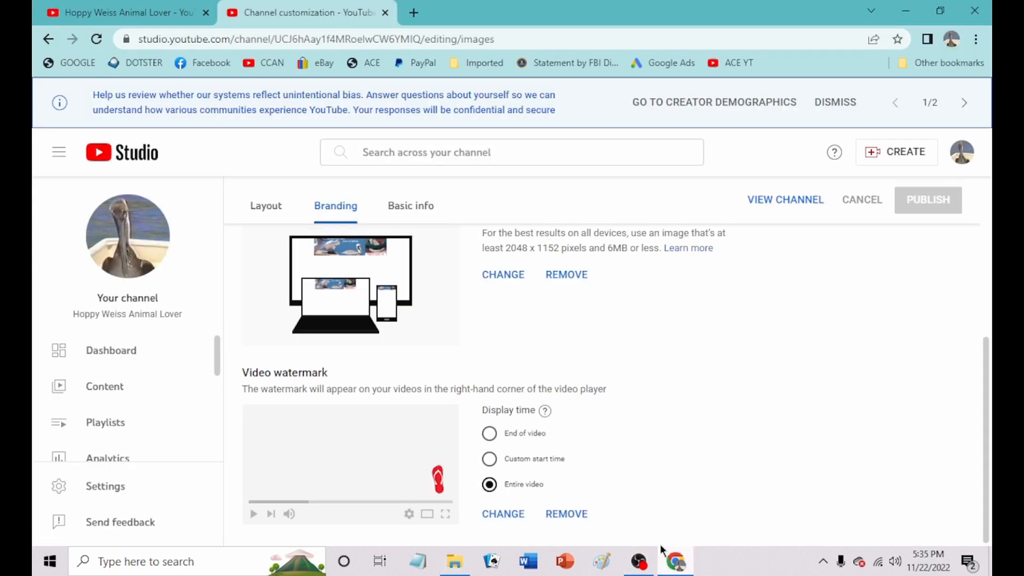
{"action": "left_click", "coordinate": [516, 520]}
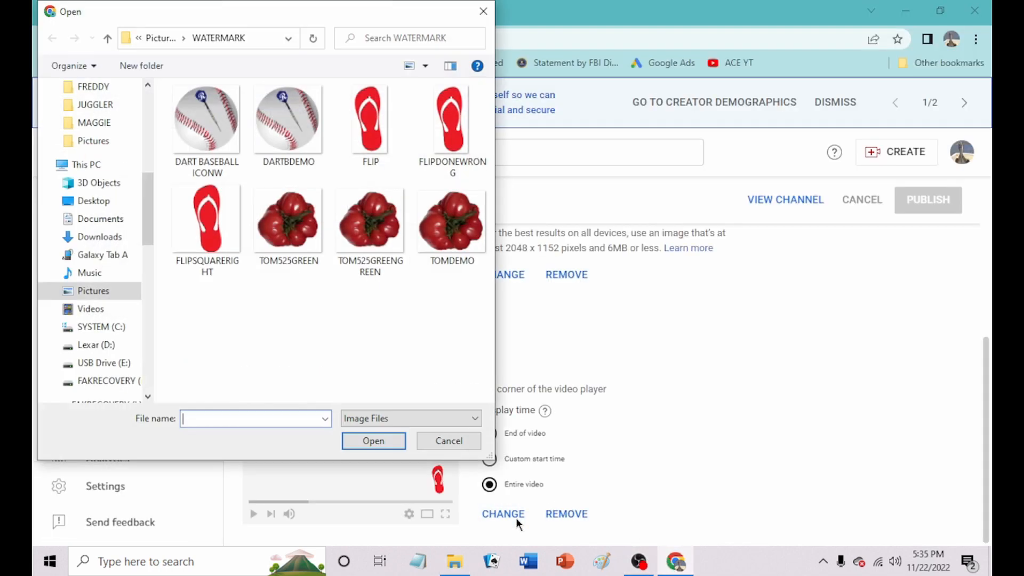
{"action": "left_click", "coordinate": [210, 243]}
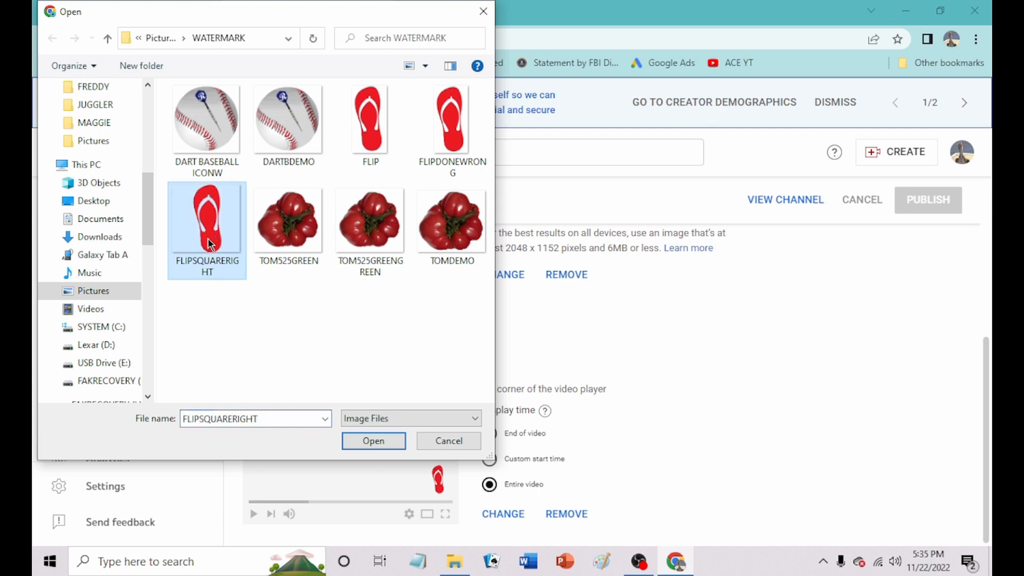
{"action": "left_click", "coordinate": [380, 437]}
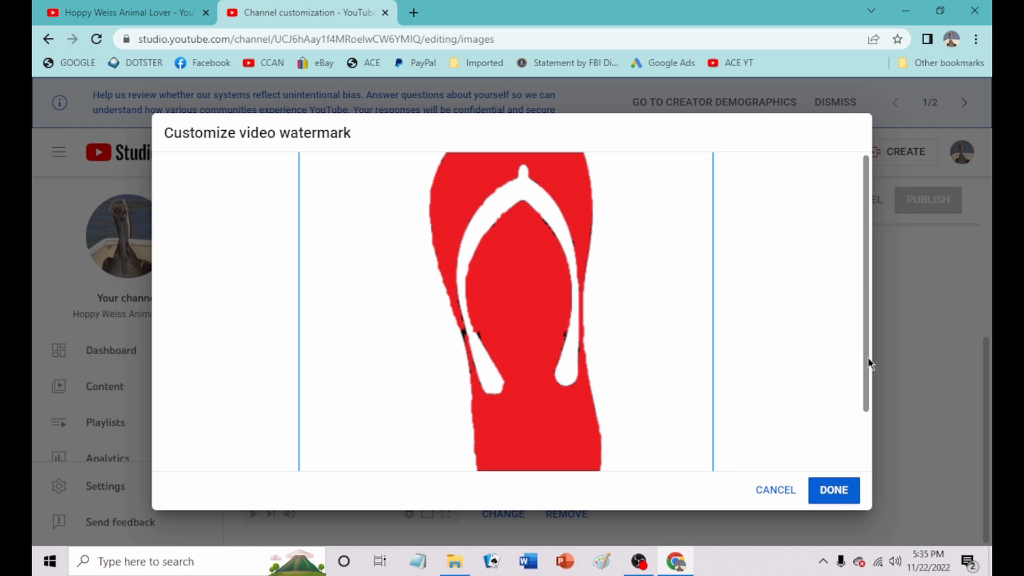
{"action": "scroll", "coordinate": [854, 408], "scroll_direction": "down", "scroll_amount": 1}
{"action": "scroll", "coordinate": [853, 404], "scroll_direction": "down", "scroll_amount": 1}
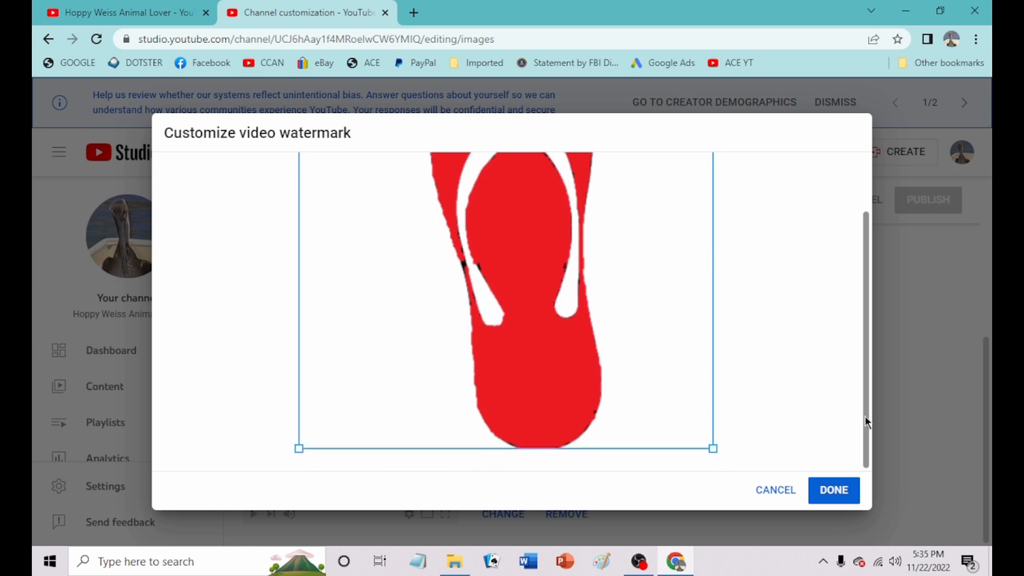
{"action": "left_click_drag", "start_coordinate": [865, 415], "coordinate": [870, 305]}
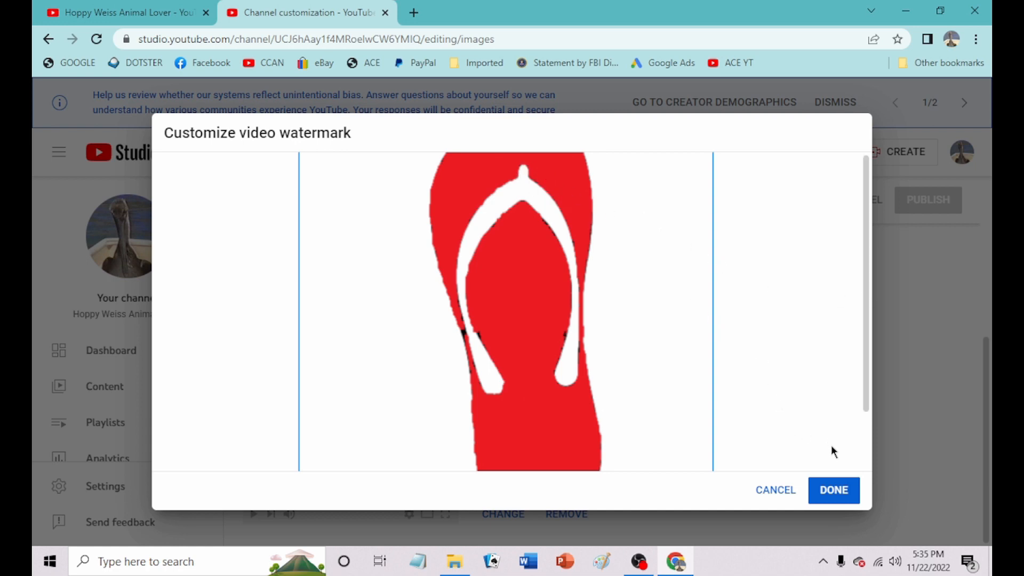
{"action": "left_click", "coordinate": [833, 488]}
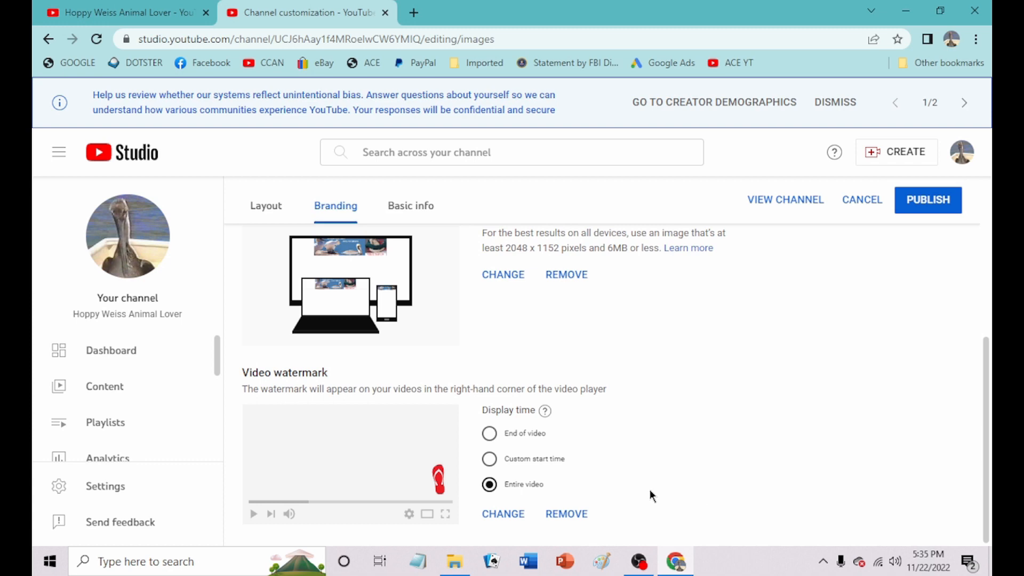